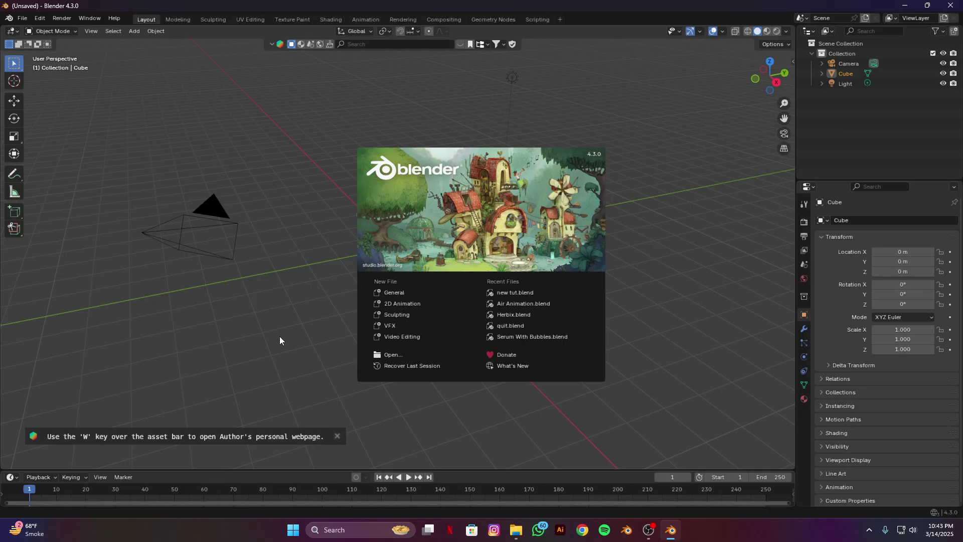
Delete all of the default scene objects
click(279, 336)
key(a)
key(x)
click(283, 303)
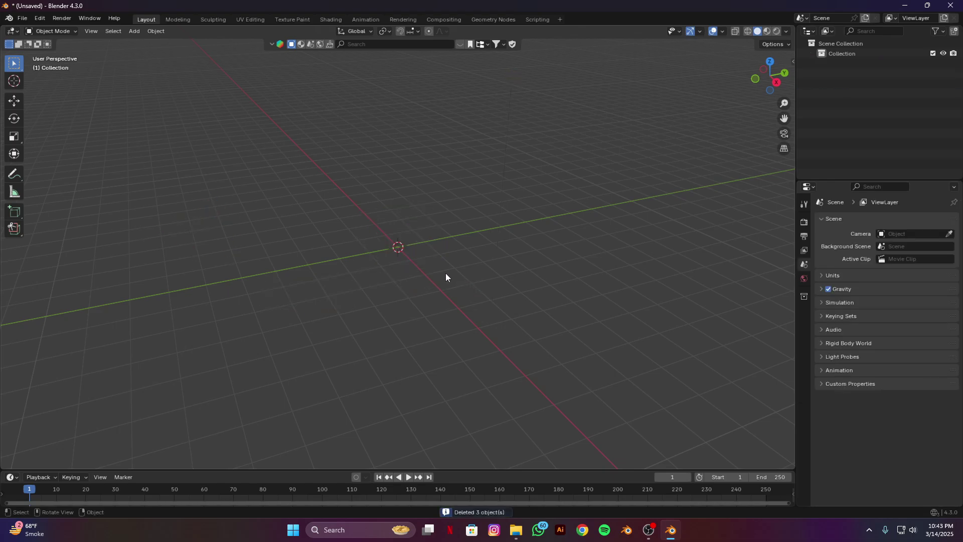
Add a plane in front view and rotate it 90° about the X axis so that it stands upright
key(KP_1)
key(shift+a)
mouse_move(426, 287)
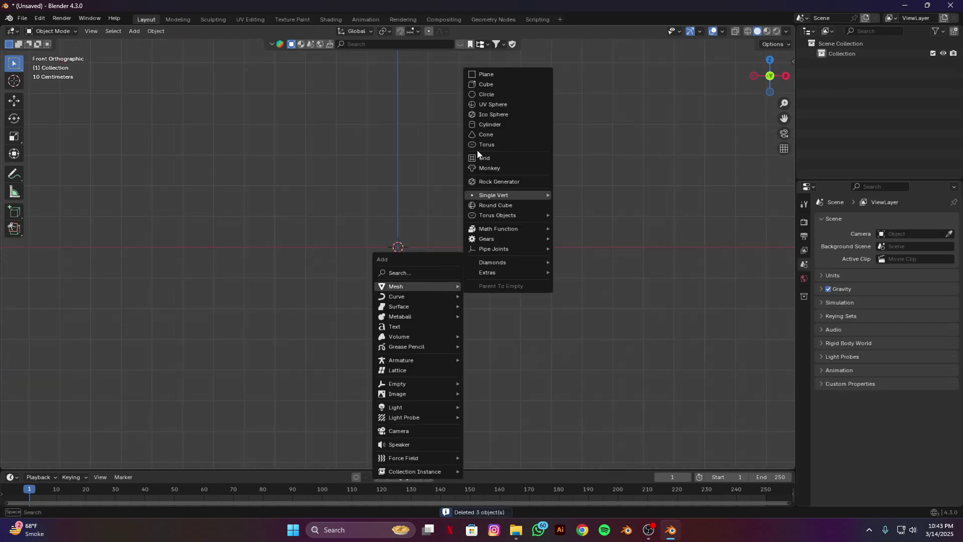
click(490, 75)
text(rx90)
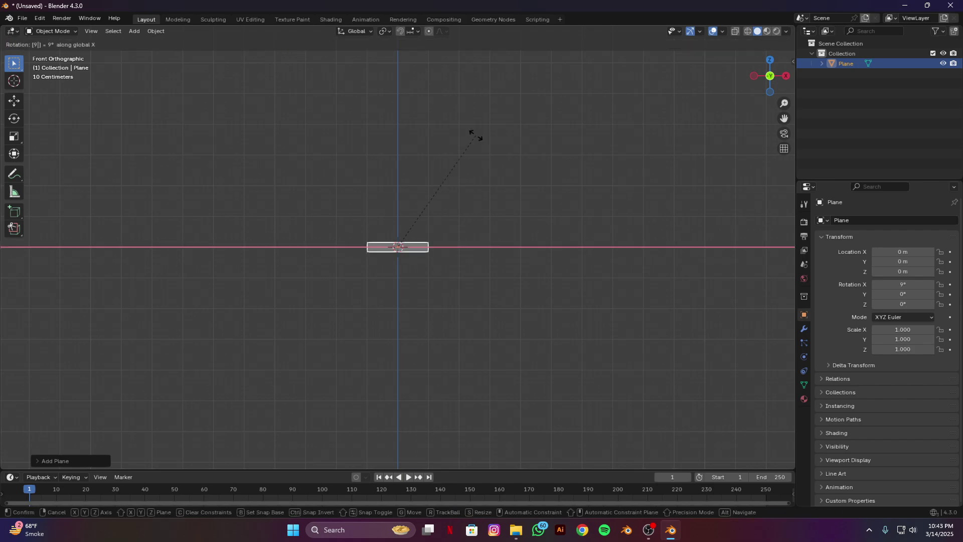
key(Return)
scroll(460, 184, up, 2)
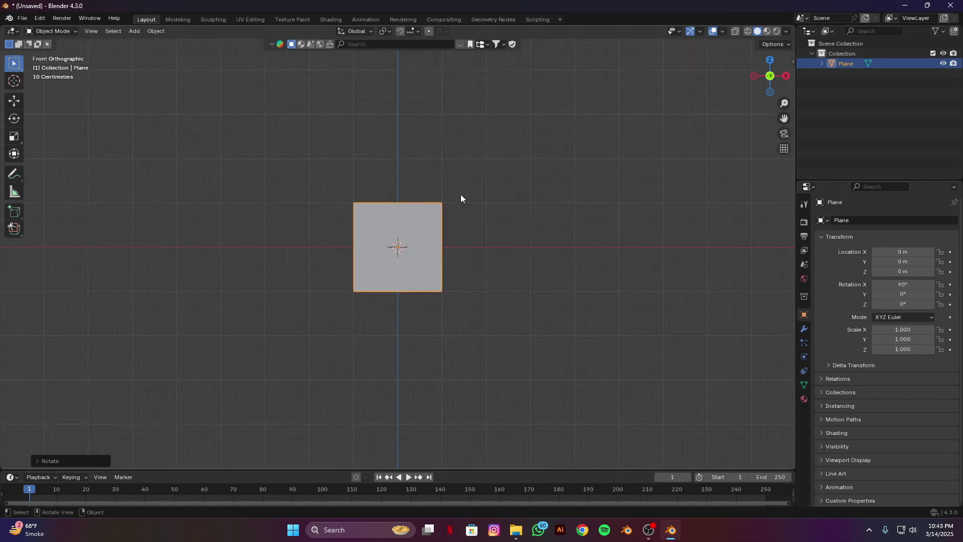
Scale the plane to about 0.8 along X and about 1.32 along Z to make an upright rectangle
key(s)
key(x)
click(474, 239)
key(s)
key(z)
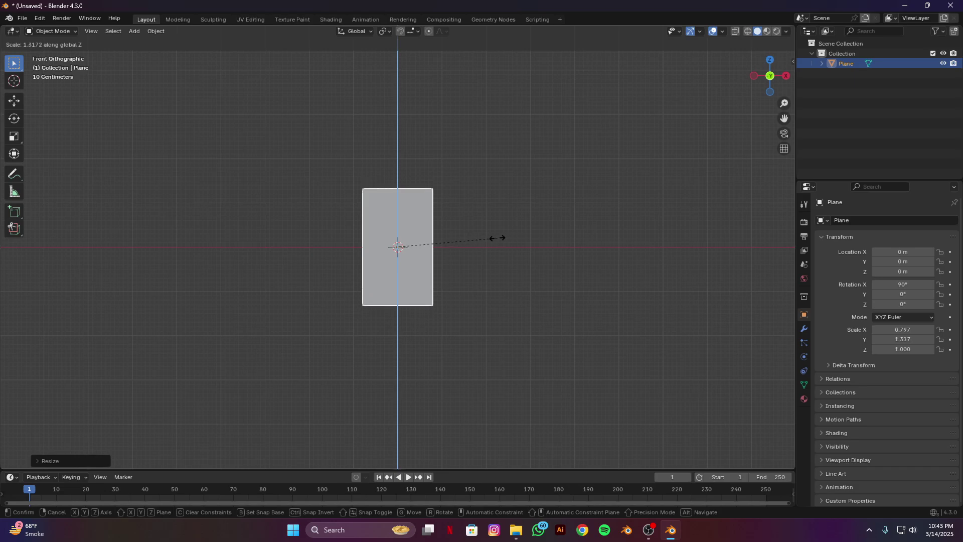
click(498, 238)
Subdivide the whole plane in Edit Mode with 12 cuts
key(Tab)
scroll(441, 240, up, 3)
right_click(433, 243)
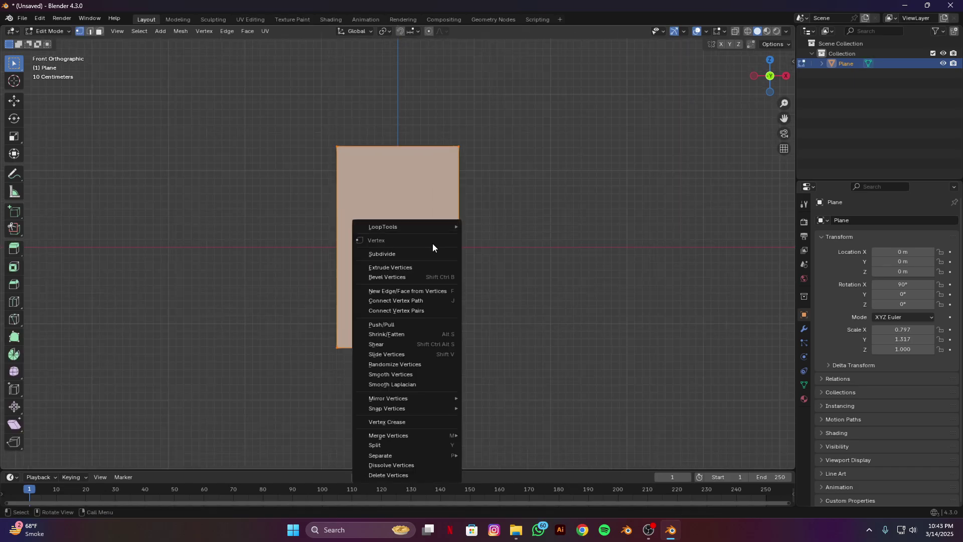
click(410, 254)
click(82, 460)
click(129, 392)
text(10)
key(Return)
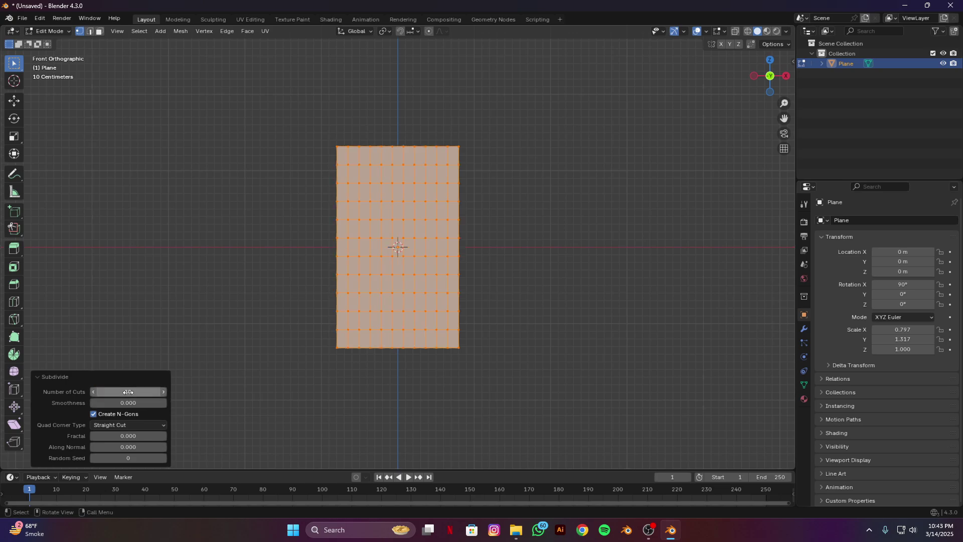
drag(128, 392, 128, 392)
text(12)
key(Return)
Select the fourth row of vertices from the plane's upper edge, leaving out the two outermost columns on each side
middle_drag(312, 279, 512, 315)
scroll(444, 253, up, 2)
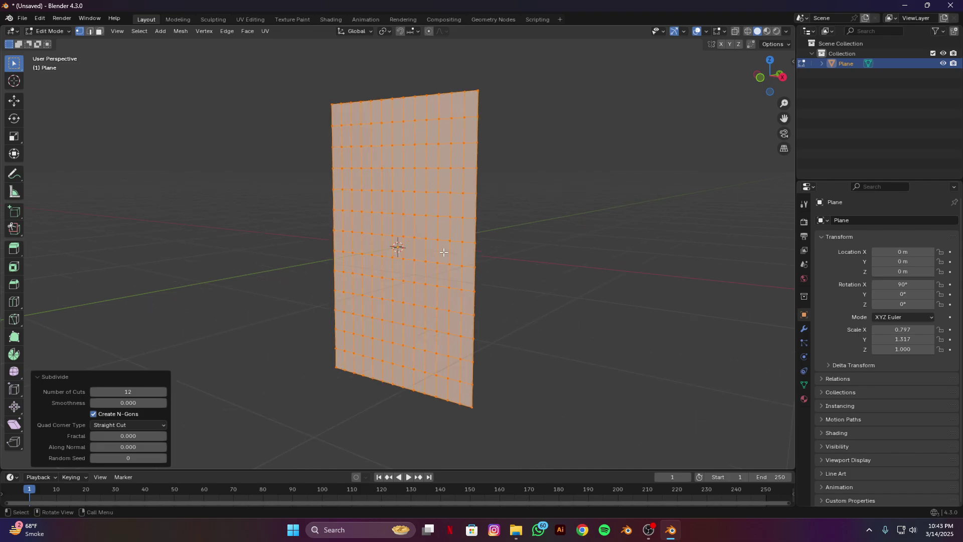
click(451, 167)
middle_drag(450, 167, 416, 203)
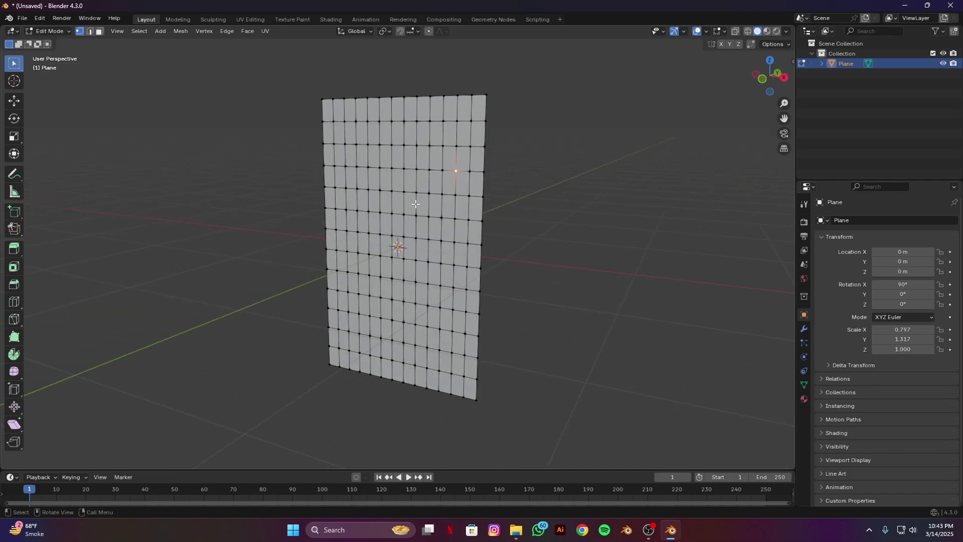
ctrl+click(346, 167)
key(g)
key(y)
key(Escape)
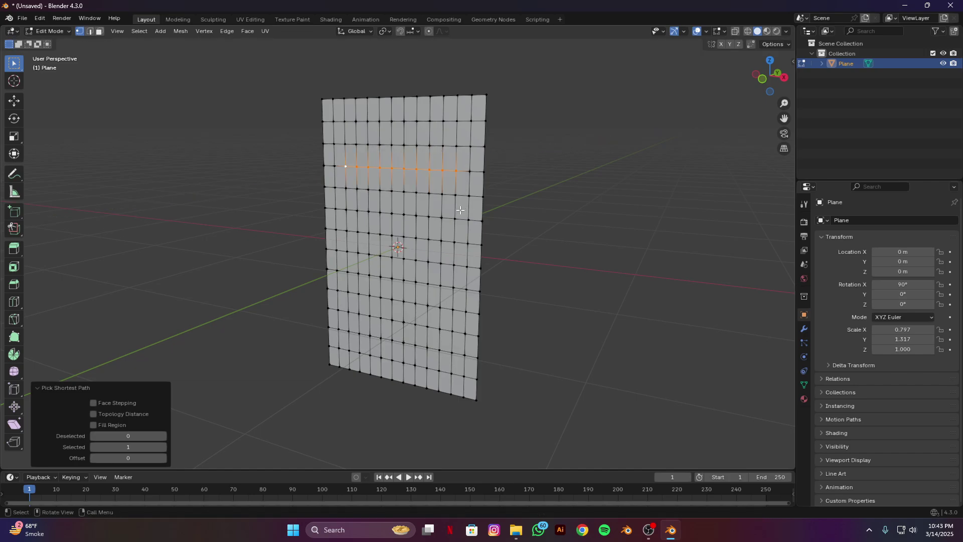
Enable proportional editing and move the selected vertex row about -0.077 m along Y with a proportional size of about 0.092 m
key(o)
key(g)
key(y)
scroll(457, 212, up, 2)
scroll(457, 212, up, 15)
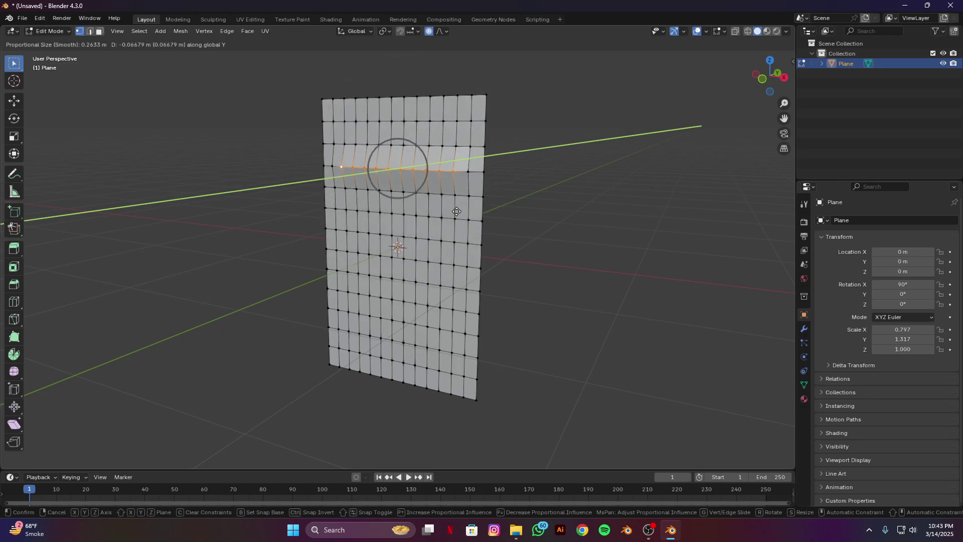
scroll(457, 211, up, 7)
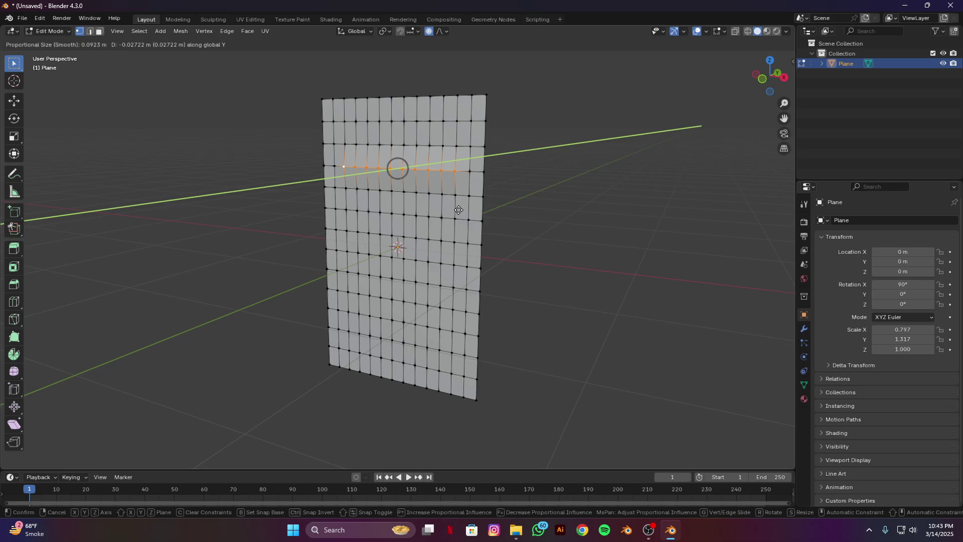
click(456, 213)
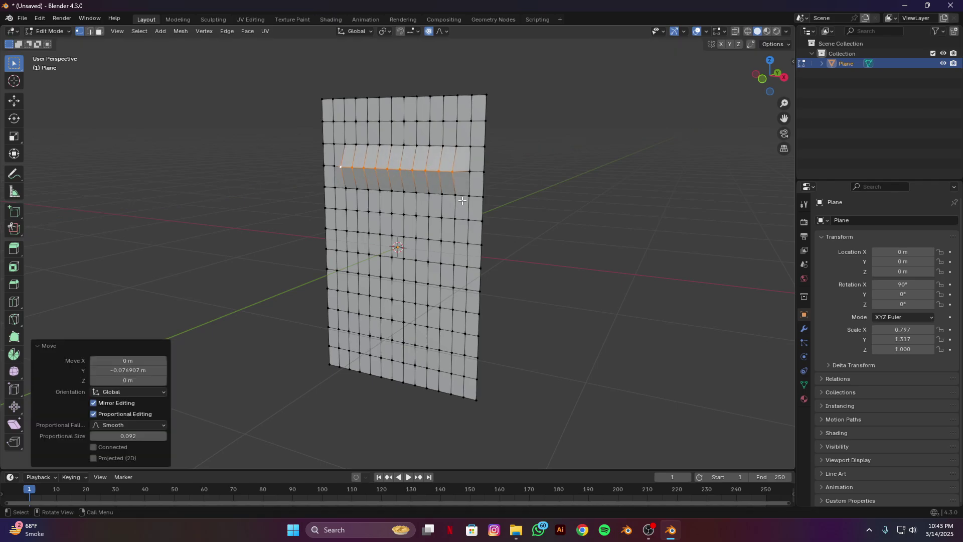
Select the same span of vertices in the fifth row and move it about -0.135 m along Y
click(454, 195)
ctrl+click(346, 188)
key(g)
key(y)
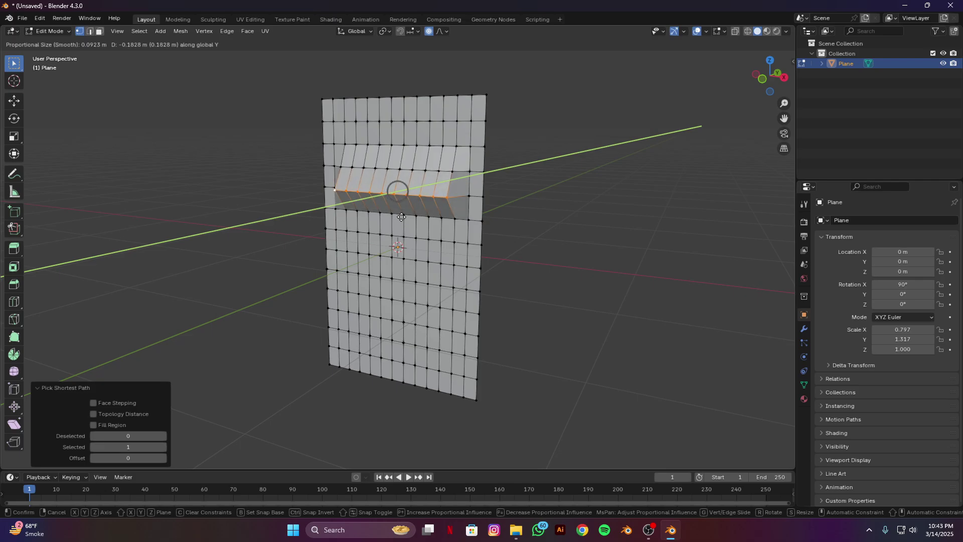
click(402, 217)
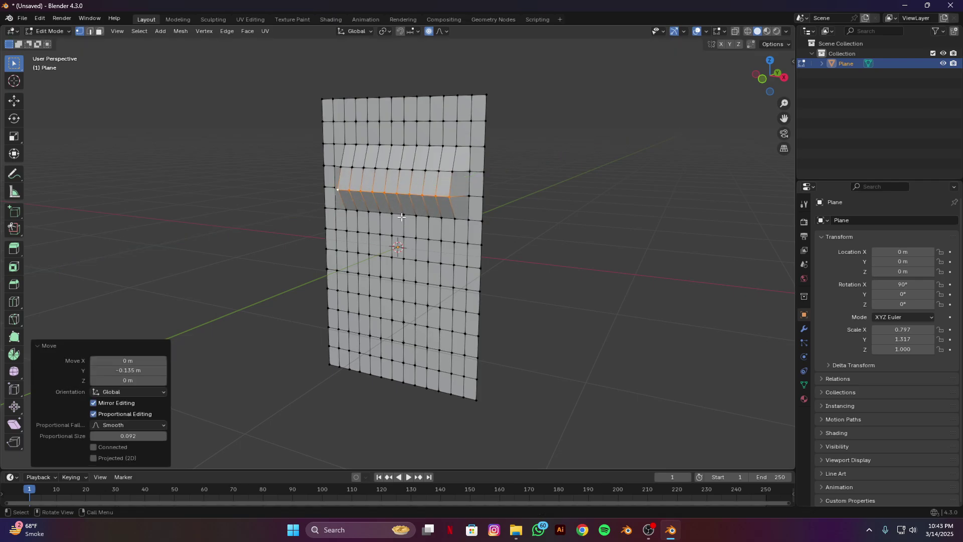
Select the same span of vertices in the sixth row and move it about -0.151 m along Y
click(451, 221)
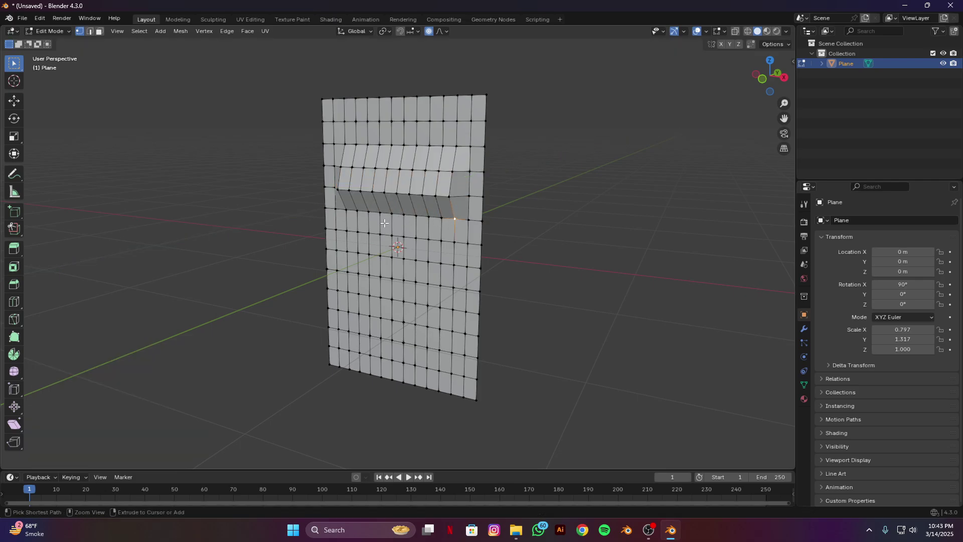
ctrl+click(348, 212)
key(g)
key(y)
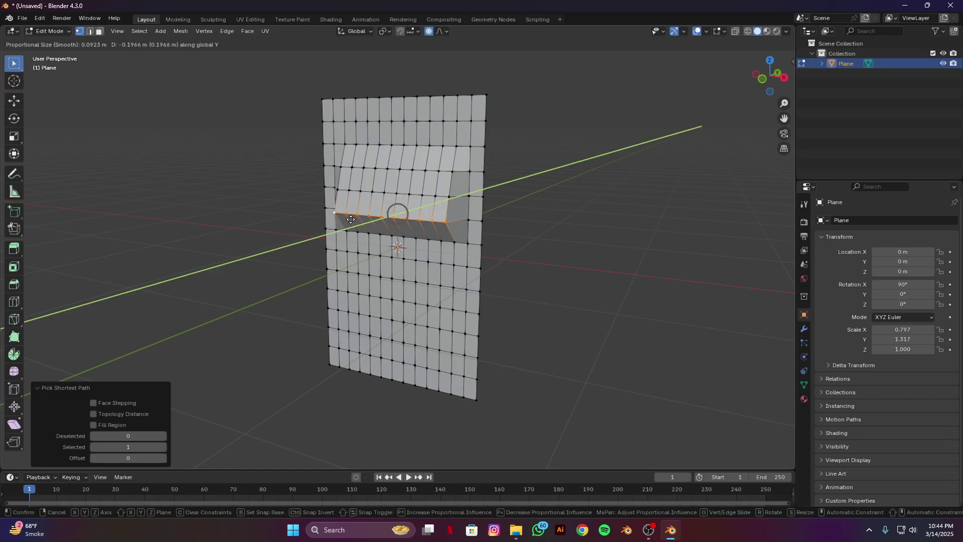
click(353, 219)
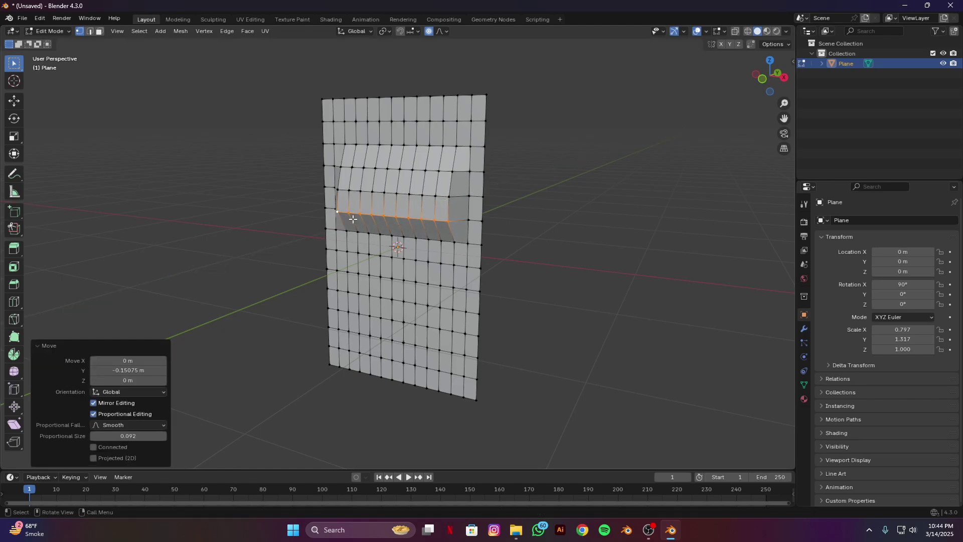
Select the same span of vertices in the seventh row and pull it forward along Y, slightly beyond the row above
click(452, 243)
ctrl+click(347, 228)
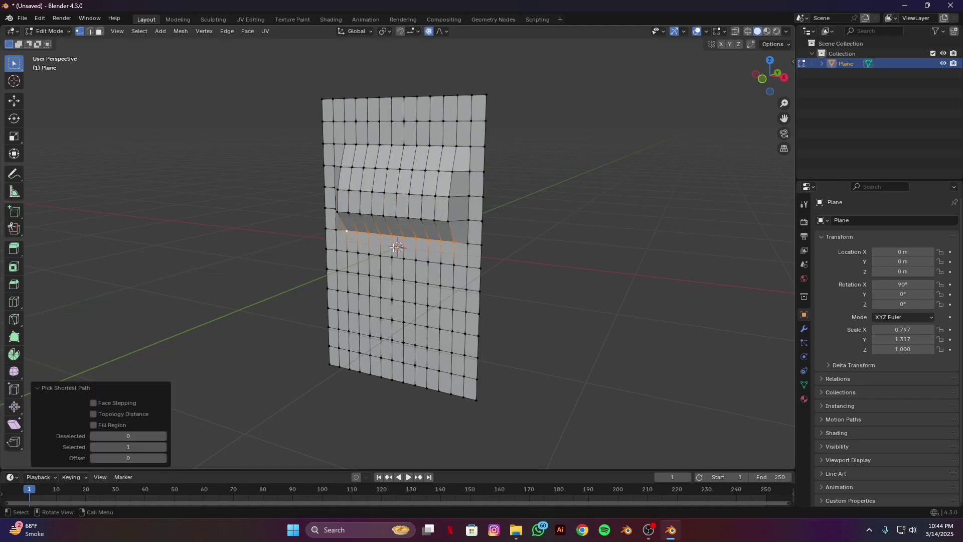
key(g)
key(y)
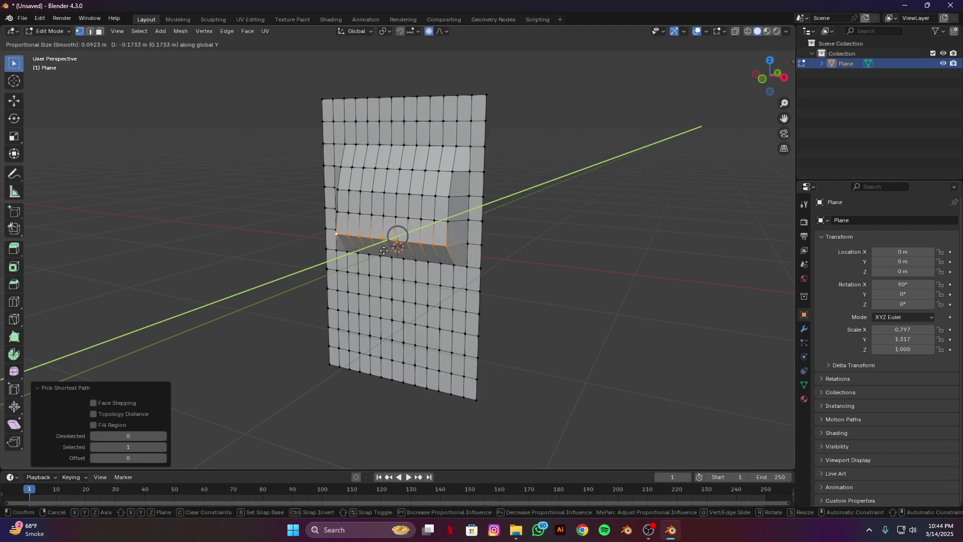
click(378, 254)
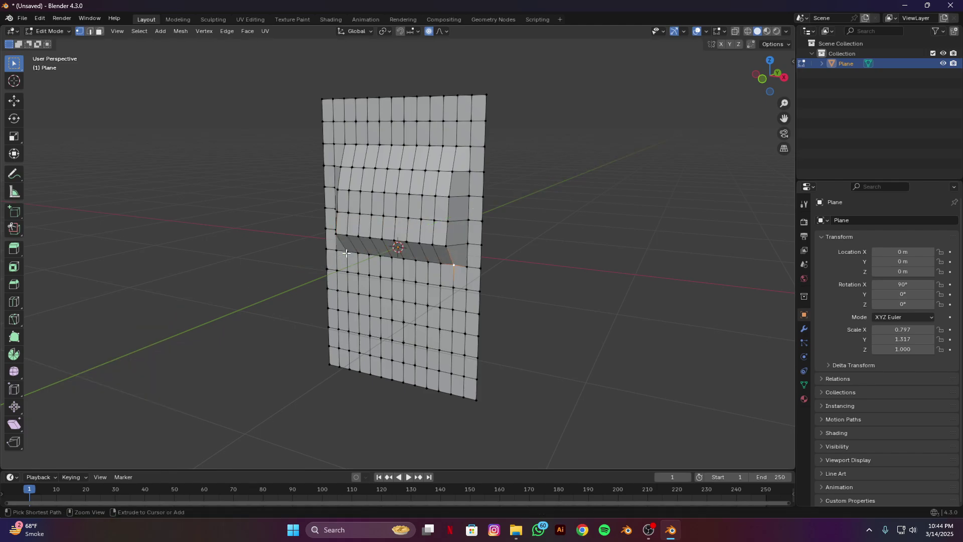
Pull the same span of vertices in the eighth to eleventh rows forward along negative Y, one row after another
key(ctrl+z)
key(g)
key(y)
key(Escape)
key(g)
key(y)
click(345, 291)
key(ctrl+z)
key(g)
key(y)
key(Escape)
key(g)
key(y)
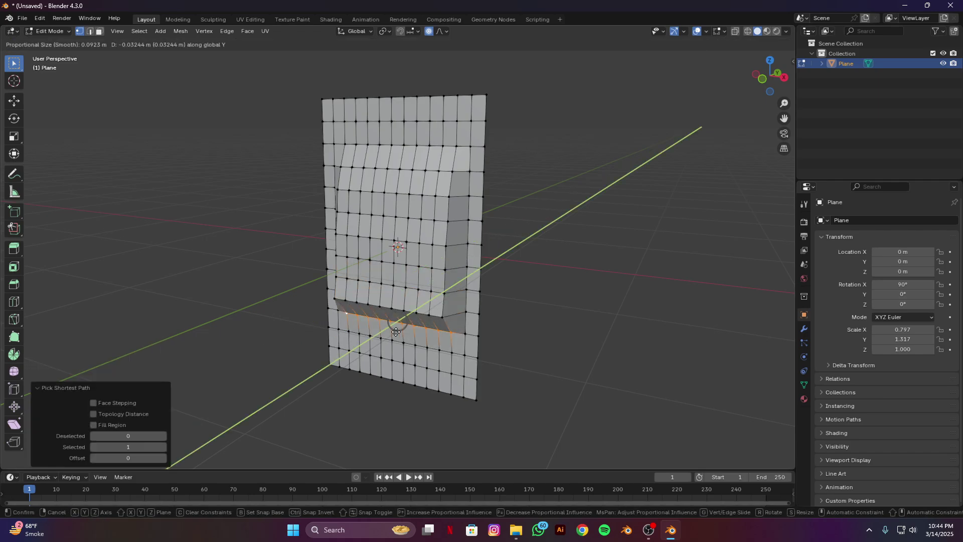
key(Escape)
Pull the remaining lower rows forward along negative Y, moving the bottom edge row about -0.32 m
key(g)
key(y)
key(Escape)
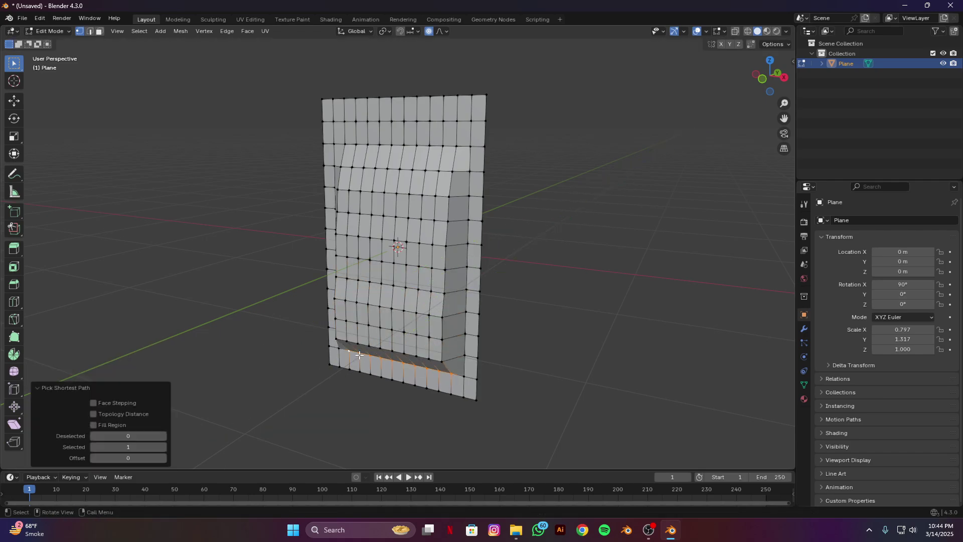
key(g)
key(y)
key(Escape)
key(g)
key(y)
click(435, 374)
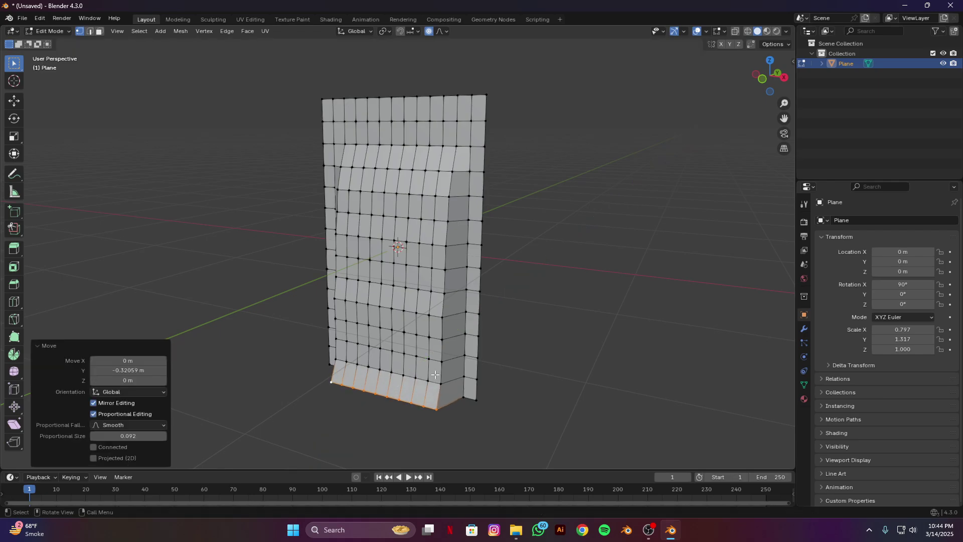
Return to Object Mode and add a level 2 Subdivision Surface to the plane
key(Tab)
middle_drag(408, 341, 406, 292)
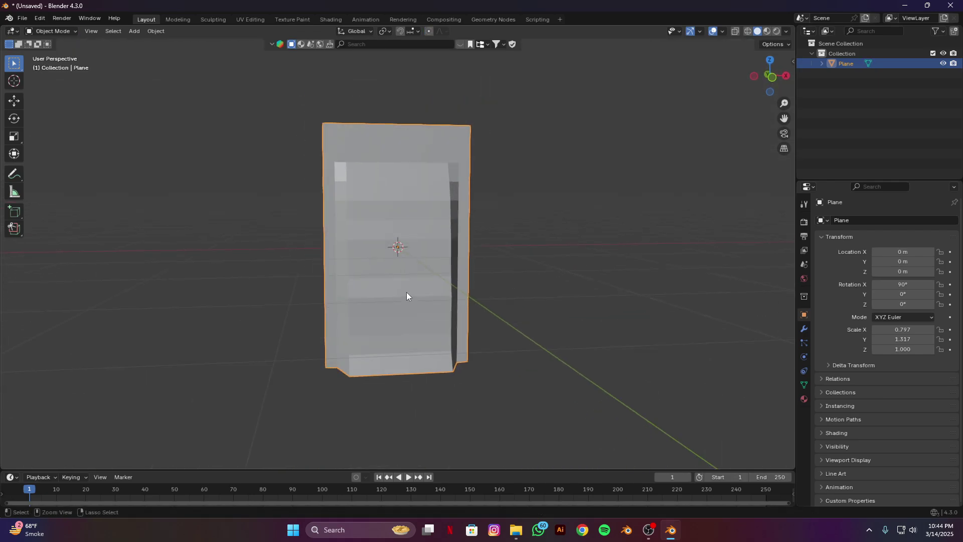
key(ctrl+2)
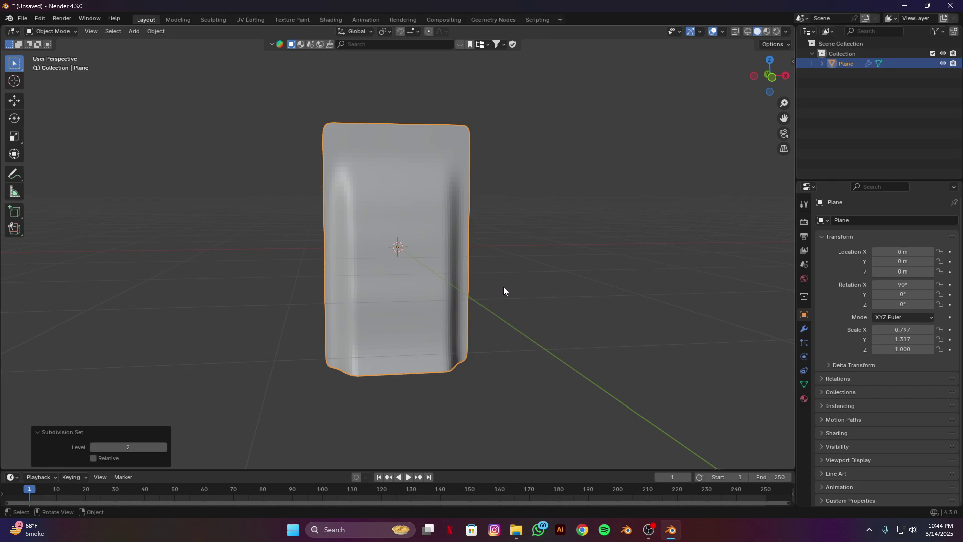
Add a Mirror modifier to the plane and set it to mirror on the Z axis only
click(804, 329)
click(872, 244)
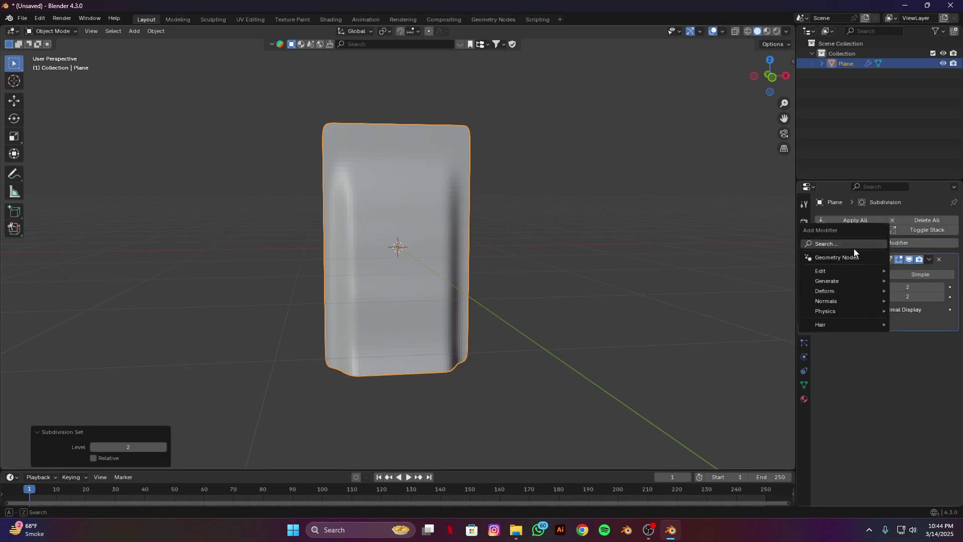
key(space)
click(800, 266)
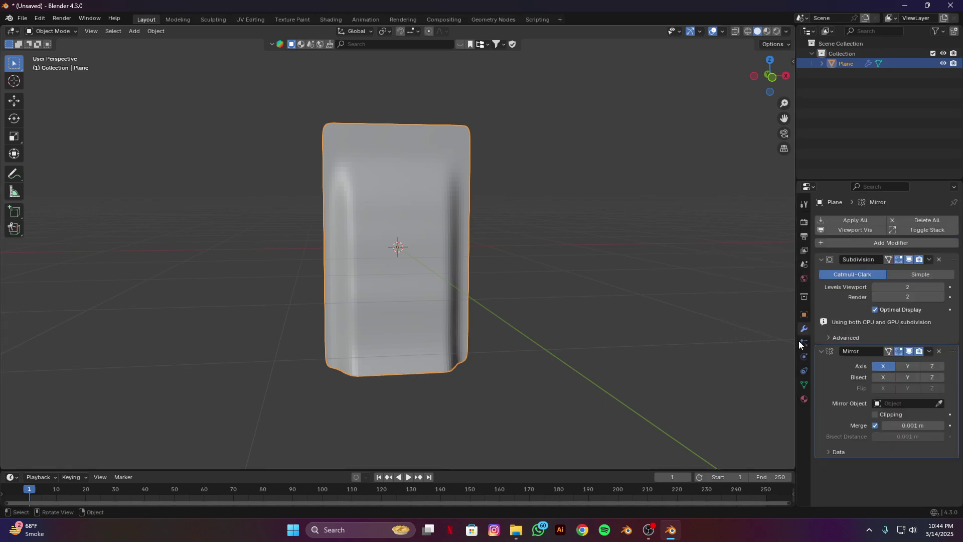
click(932, 367)
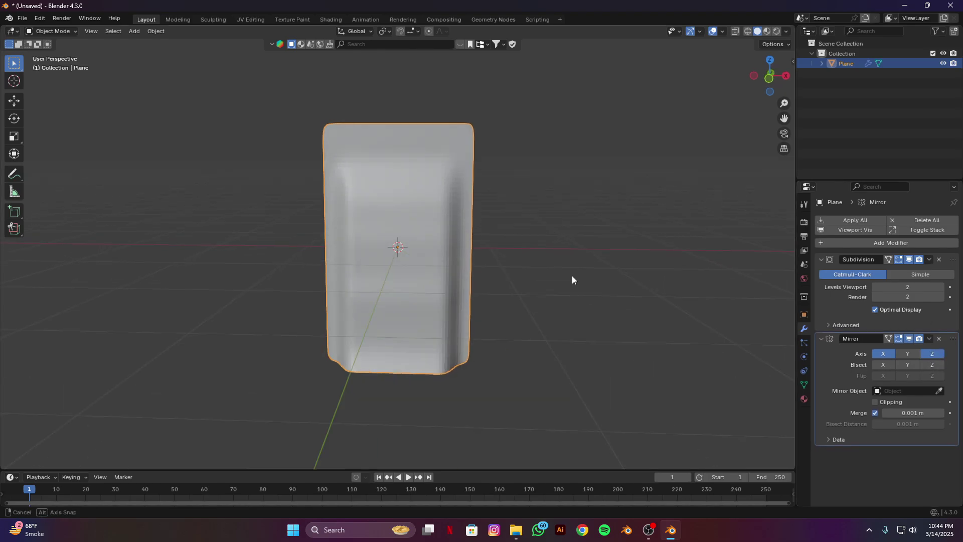
middle_drag(572, 275, 868, 352)
click(887, 354)
middle_drag(581, 292, 661, 276)
Apply Shade Auto Smooth to the plane
right_click(484, 230)
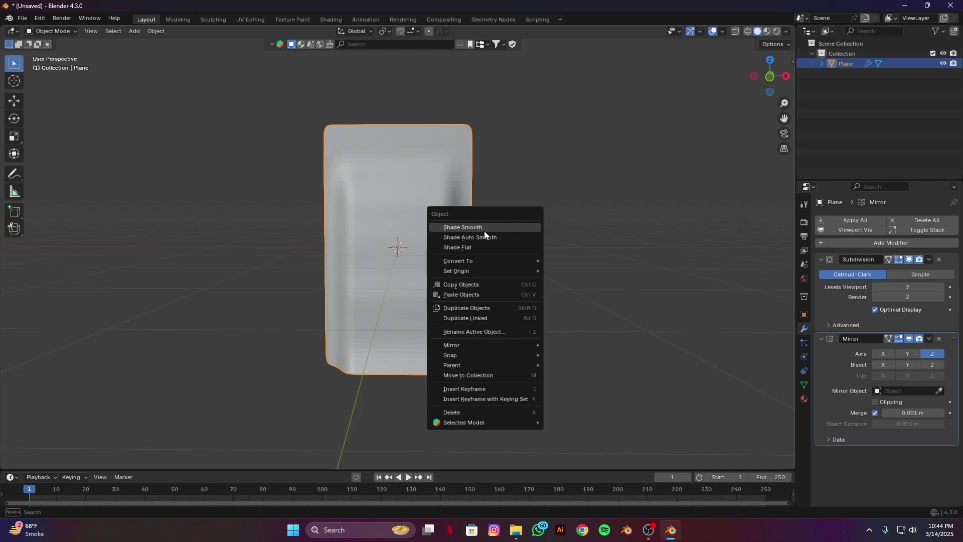
click(486, 236)
scroll(417, 249, up, 1)
In Edit Mode, push one vertex near the bulge's left side at mid-height inward about 0.035 m along Y
key(Tab)
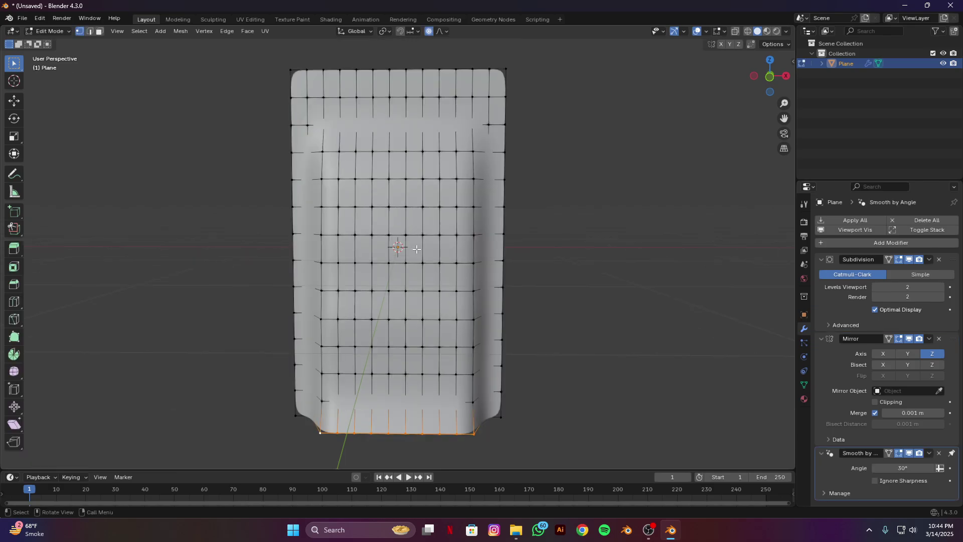
scroll(388, 224, up, 1)
middle_drag(403, 284, 357, 265)
click(330, 239)
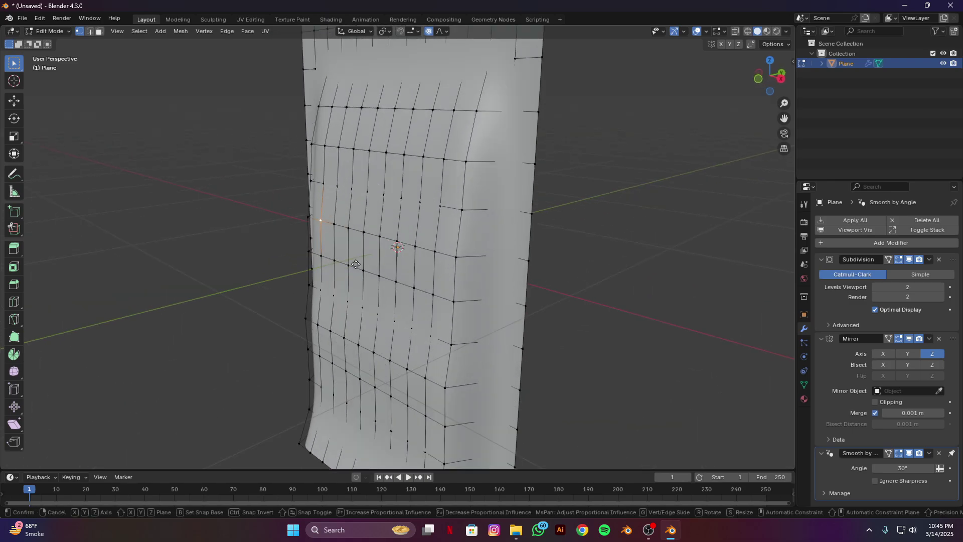
key(g)
key(y)
click(388, 252)
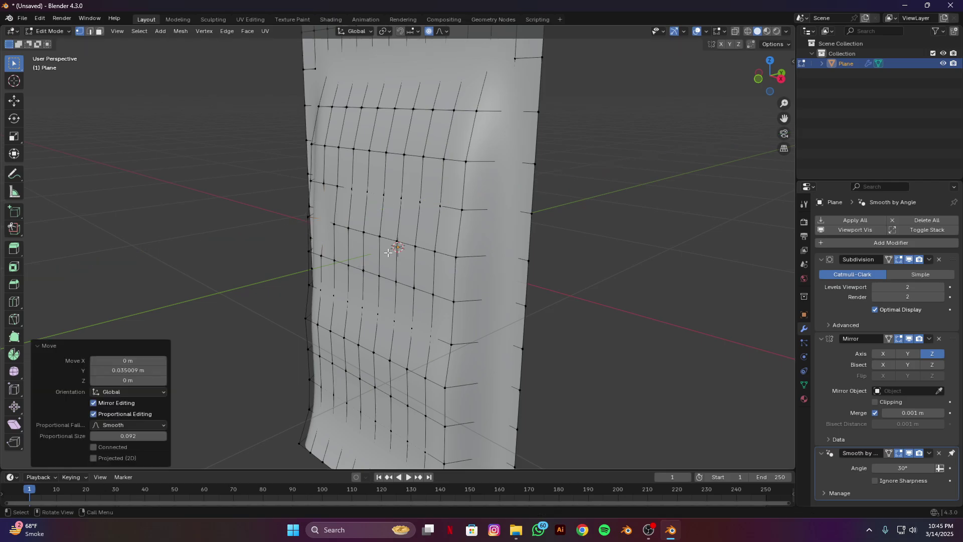
Push a vertex just above the middle of the bulge inward about 0.022 m along Y
click(391, 199)
key(g)
key(y)
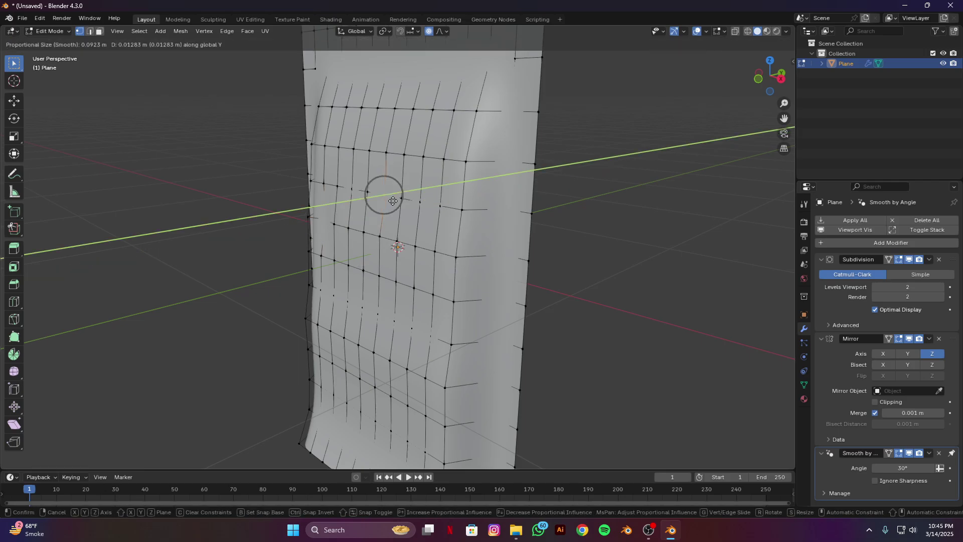
click(395, 202)
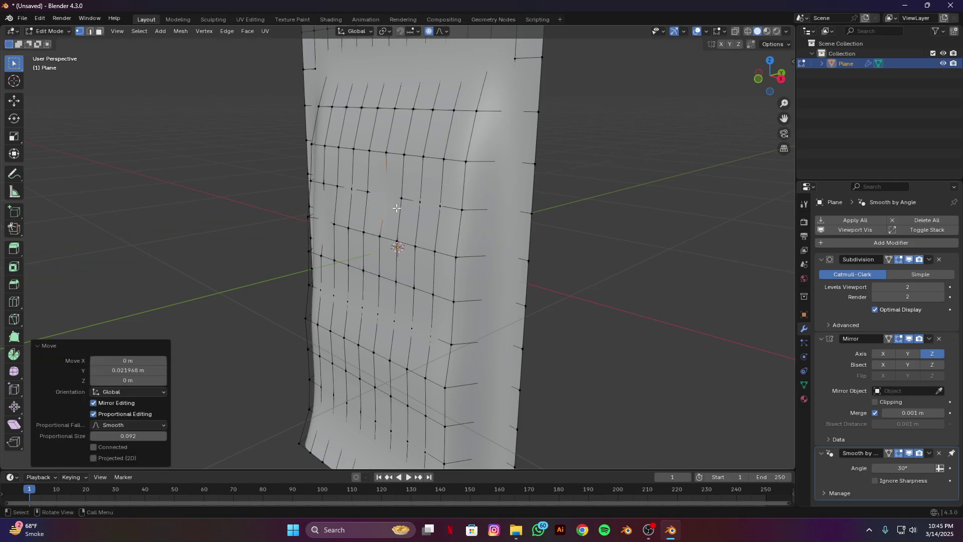
Push a vertex below the middle of the bulge inward about 0.057 m along Y
click(358, 341)
key(g)
key(y)
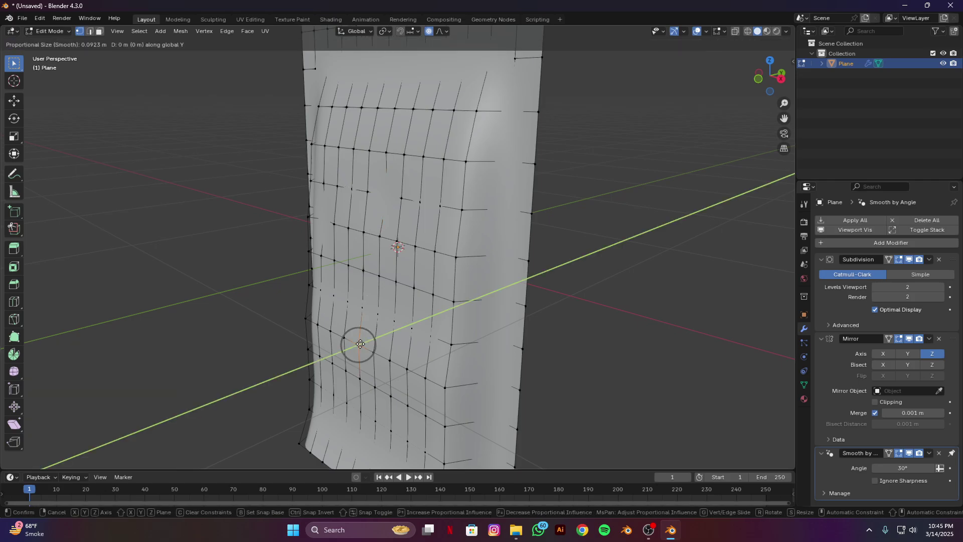
click(368, 341)
scroll(368, 340, down, 1)
middle_drag(368, 340, 394, 244)
scroll(393, 251, down, 3)
In front view, move a vertex on the package's left edge above mid-height inward about 0.042 m, and return to Object Mode
key(KP_1)
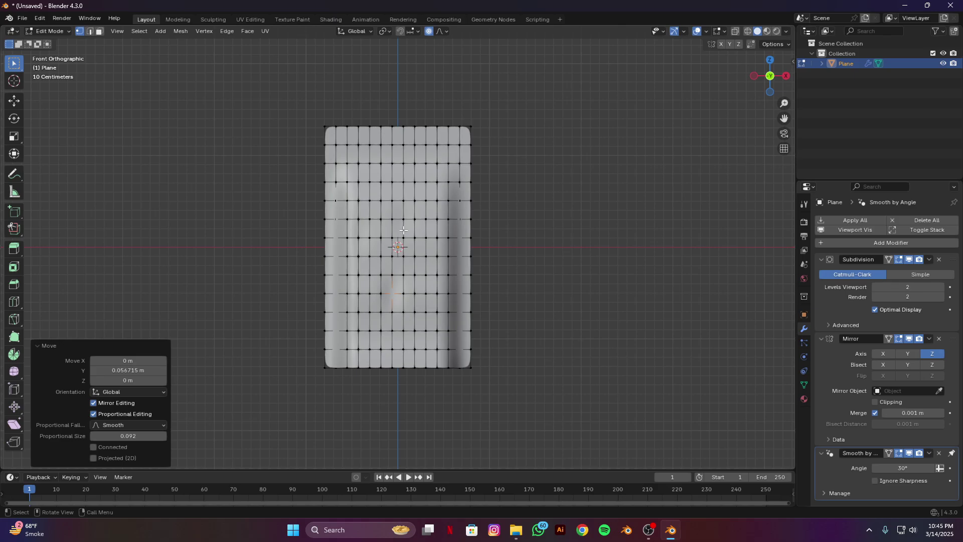
scroll(242, 227, up, 4)
scroll(283, 240, down, 2)
drag(276, 193, 298, 221)
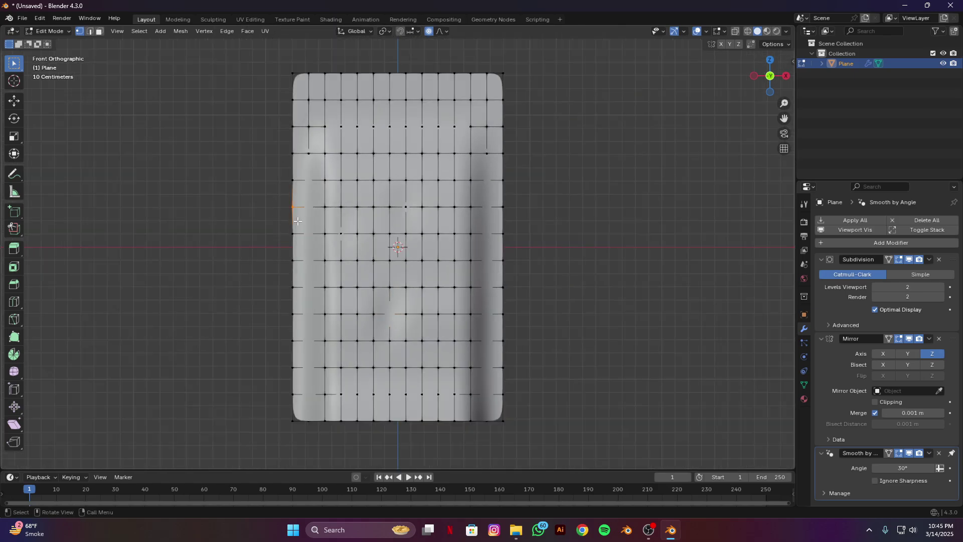
key(g)
key(Escape)
key(g)
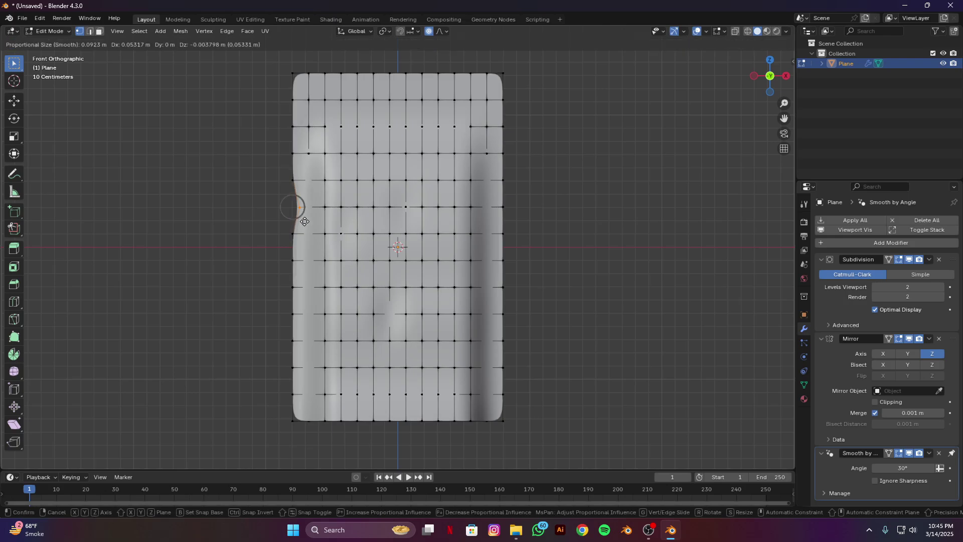
scroll(303, 221, up, 5)
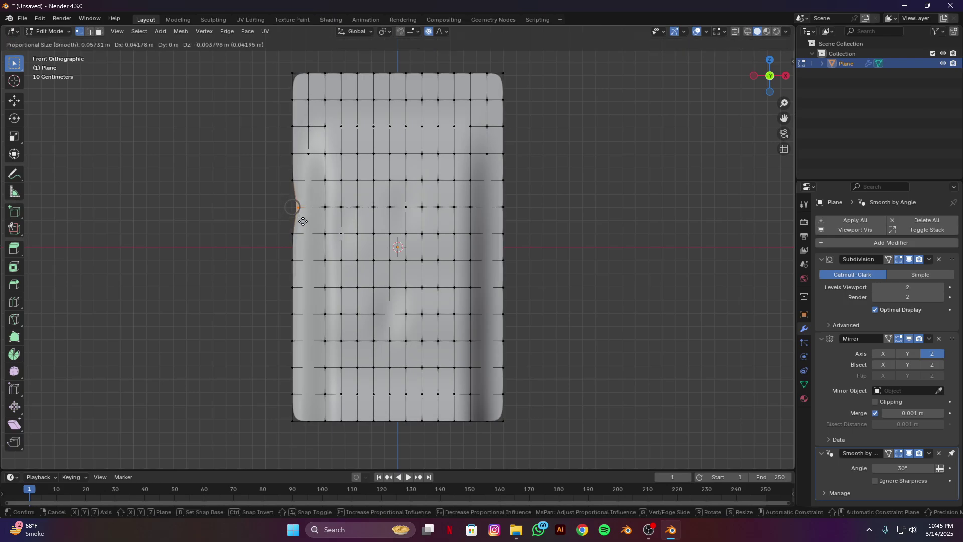
click(303, 221)
key(Tab)
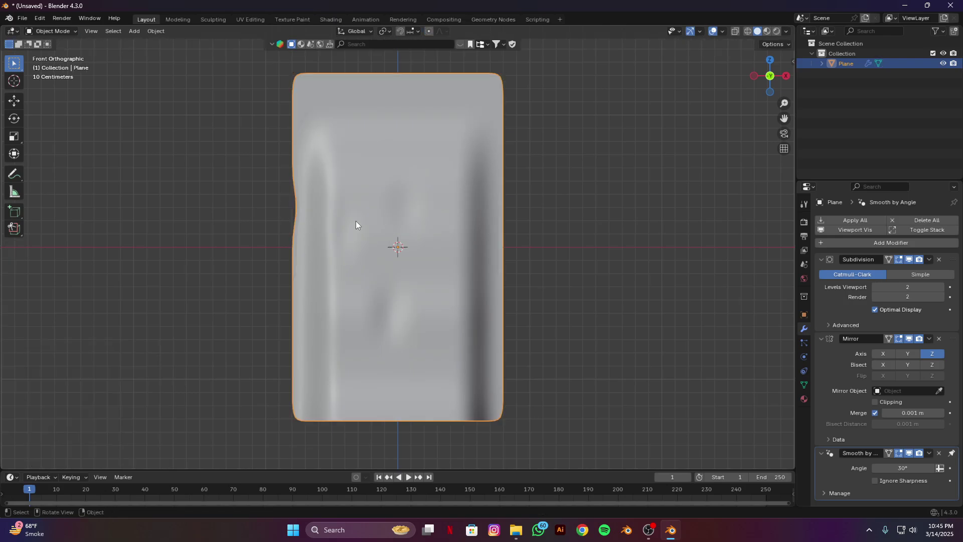
Add a horizontal loop cut below the package's top strip, slid upward to a factor of about -0.216
scroll(405, 227, down, 3)
middle_drag(404, 227, 353, 144)
scroll(425, 239, up, 2)
key(Tab)
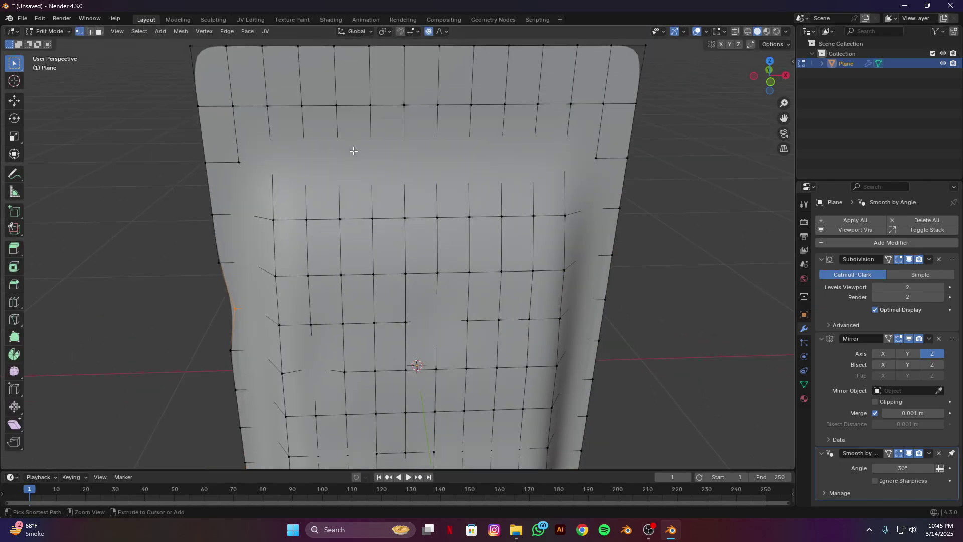
key(ctrl+r)
click(256, 135)
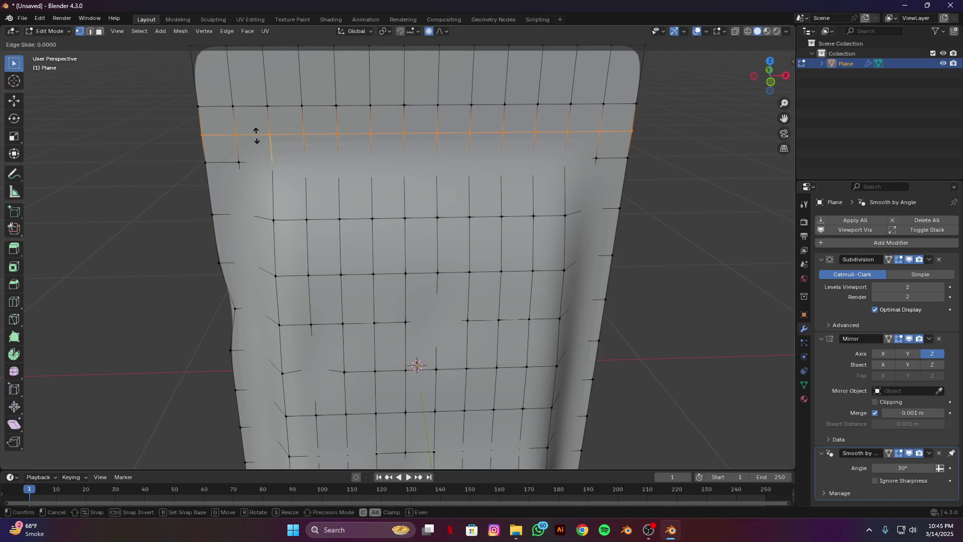
click(256, 129)
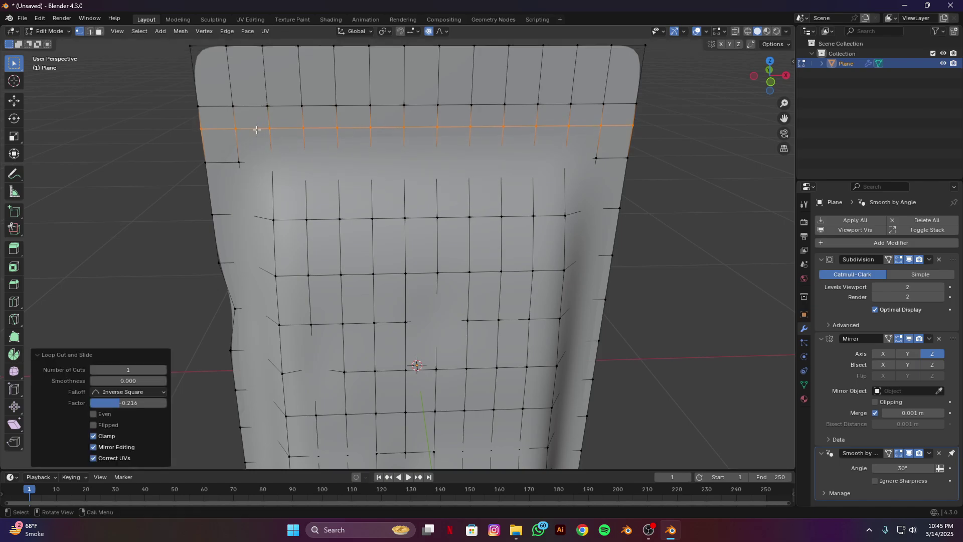
Select the narrow face loop between the top strip's lower edge and the new cut, and subdivide it twice
key(3)
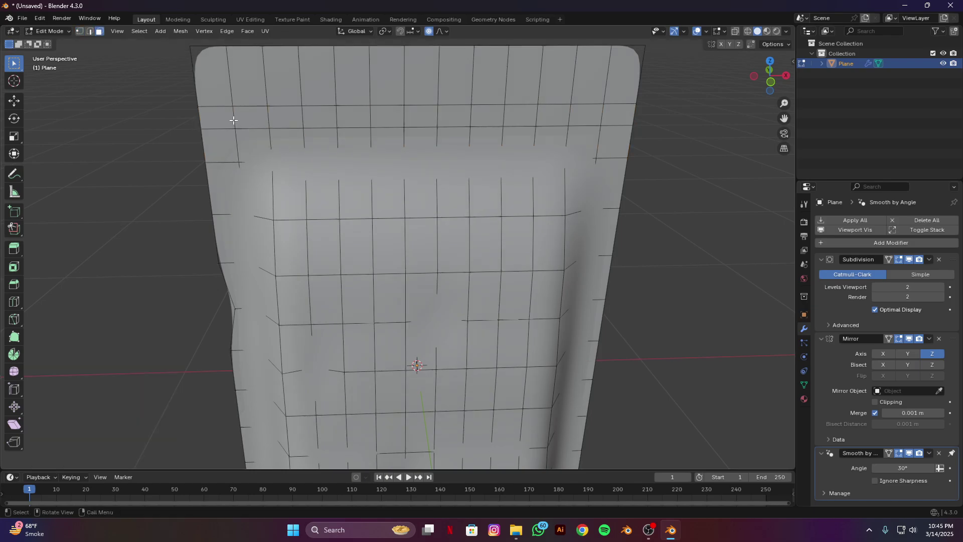
alt+click(233, 120)
right_click(282, 113)
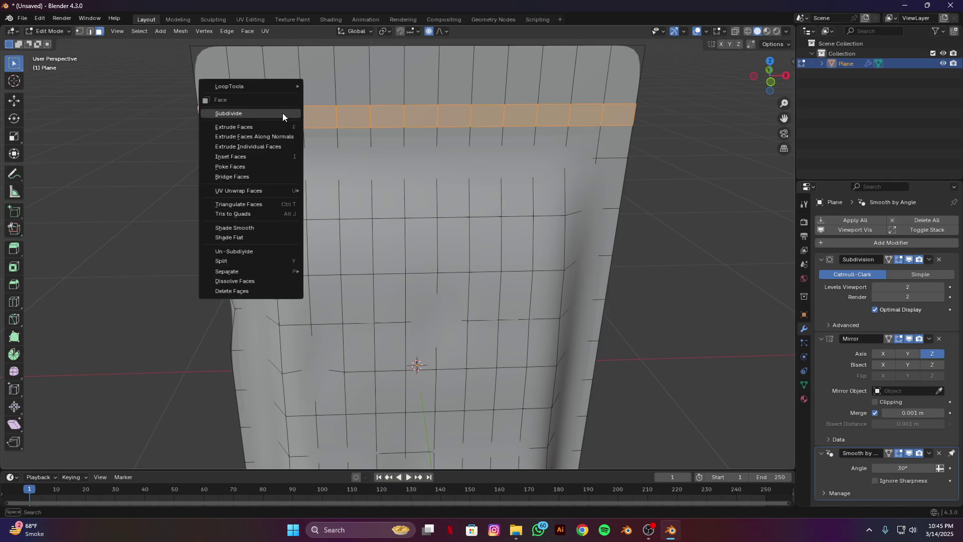
click(266, 116)
right_click(294, 122)
click(294, 122)
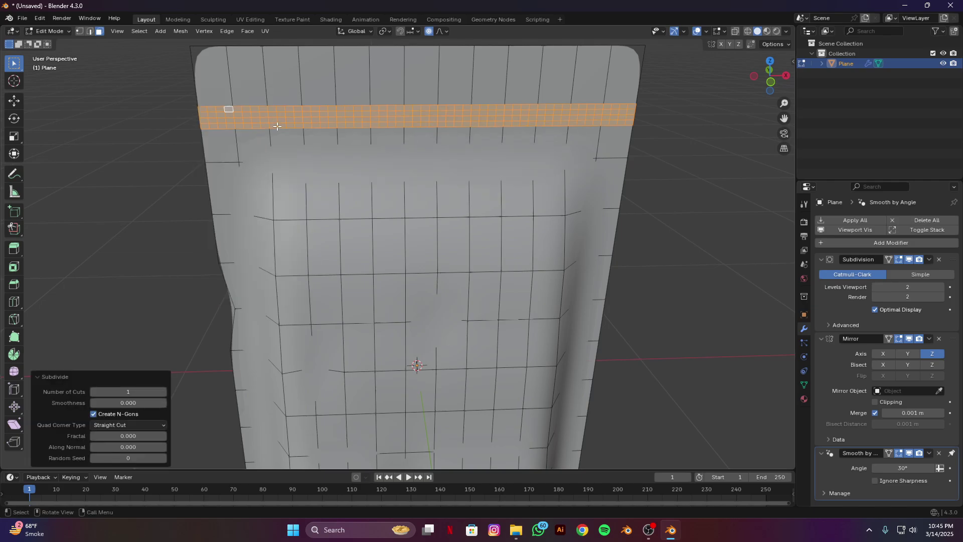
Extrude a central row of faces in the subdivided band outward about 0.007 m to form the zip ridge
click(247, 121)
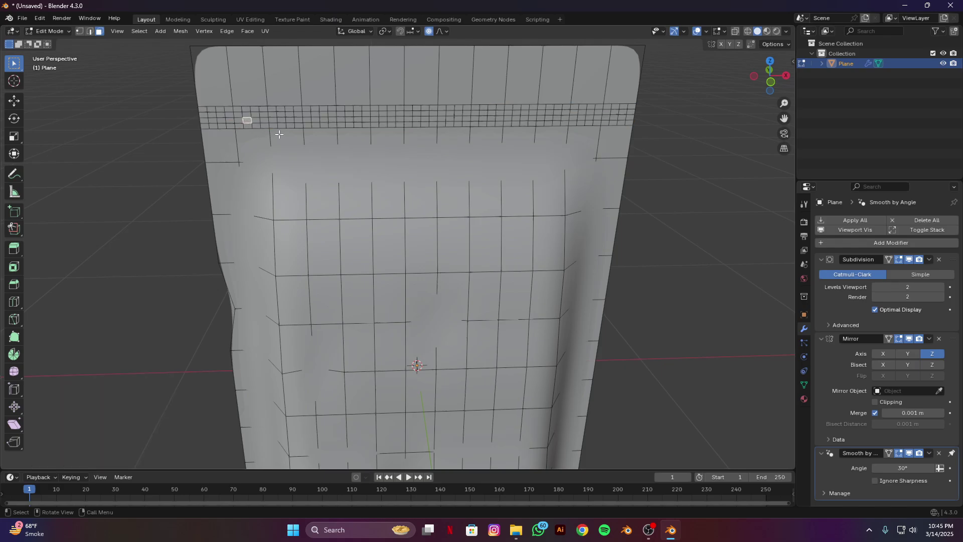
ctrl+click(559, 118)
middle_drag(559, 118, 456, 161)
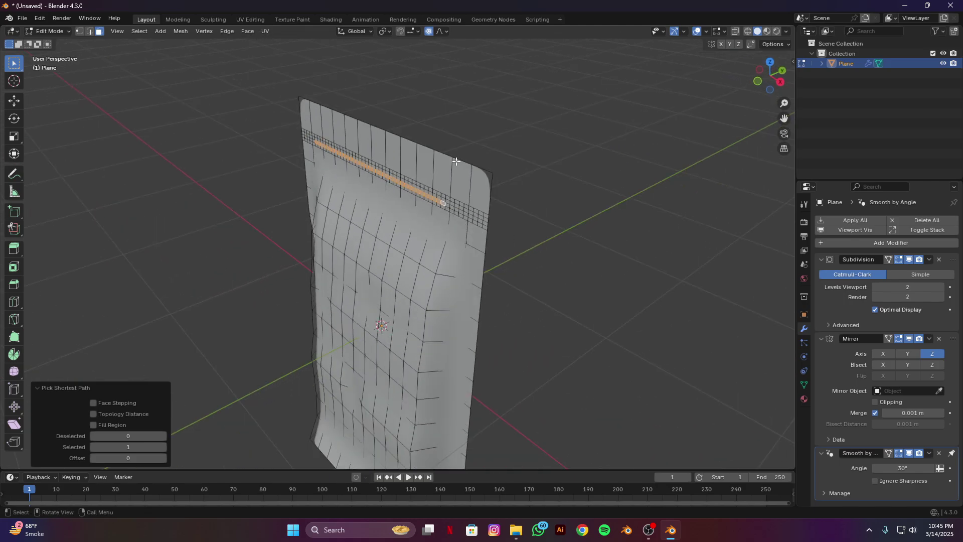
key(e)
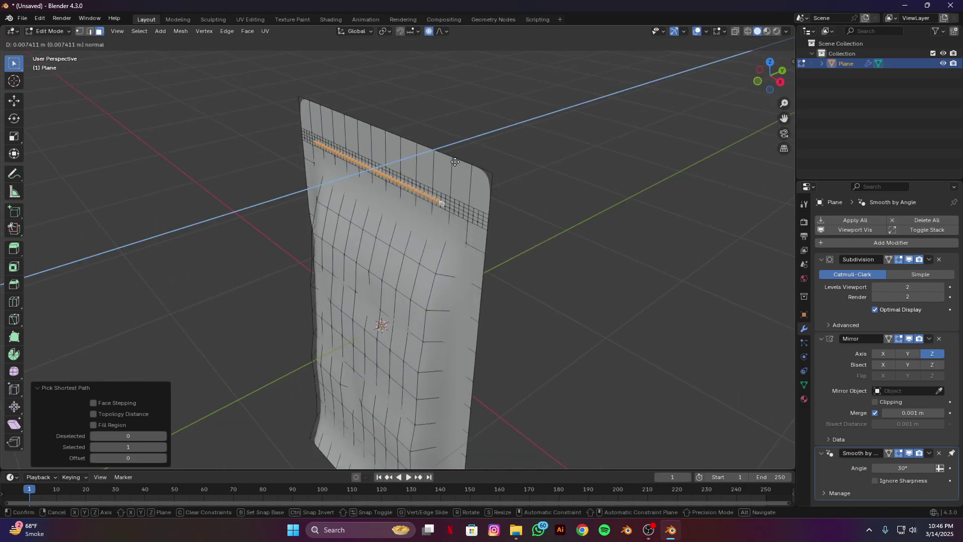
click(454, 164)
middle_drag(454, 163, 432, 204)
key(Tab)
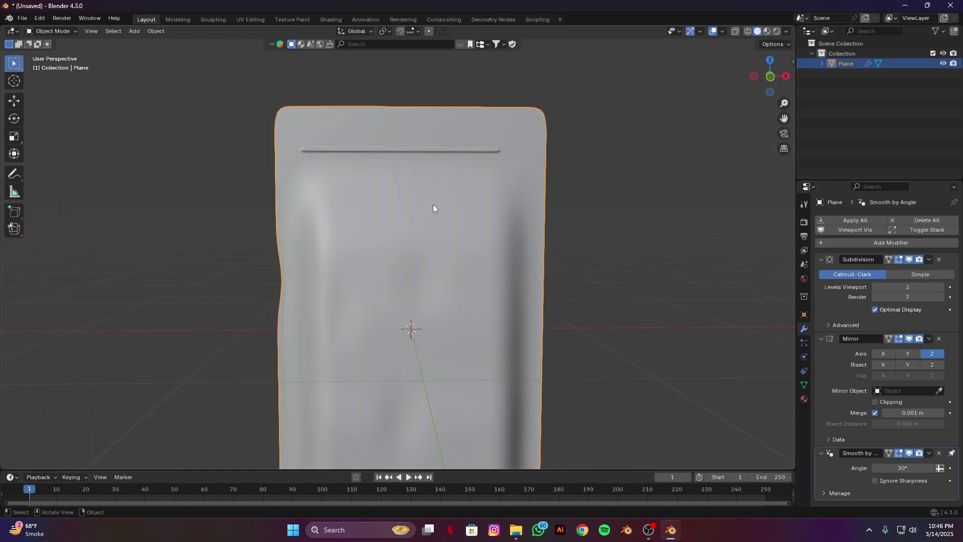
scroll(433, 204, down, 3)
scroll(434, 209, up, 3)
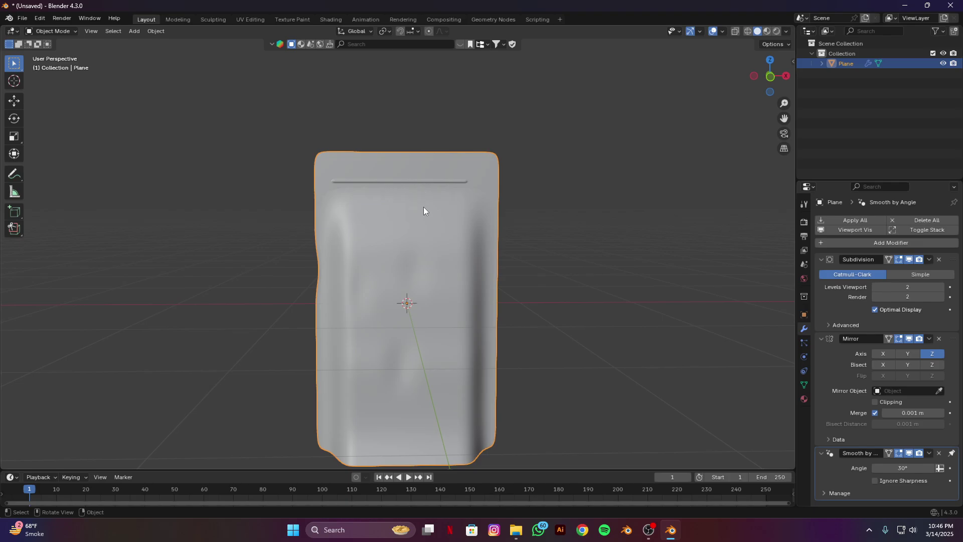
Select the whole mesh and move it about -0.0035 m along Y, with proportional editing off
scroll(400, 208, up, 2)
middle_drag(326, 245, 424, 251)
key(Tab)
scroll(366, 242, up, 2)
key(a)
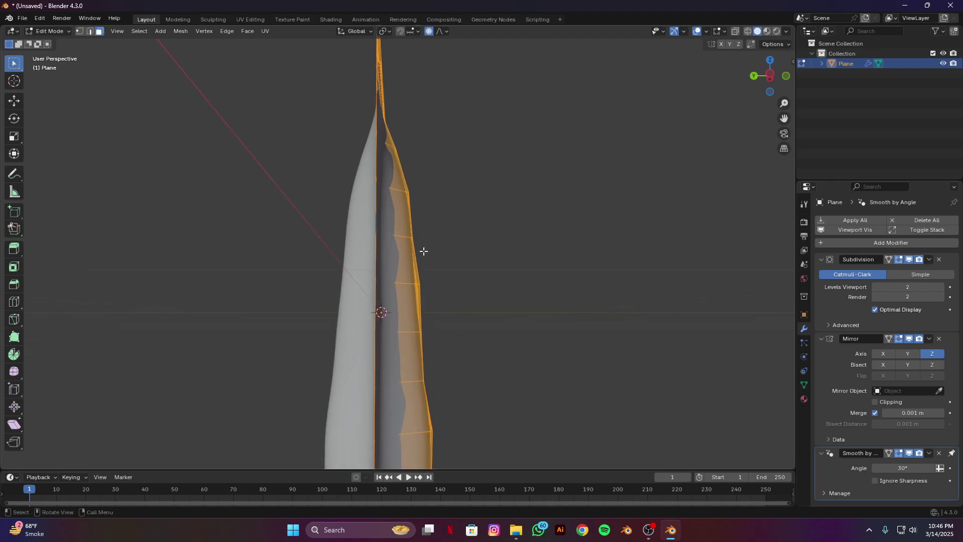
key(r)
key(Escape)
key(g)
key(y)
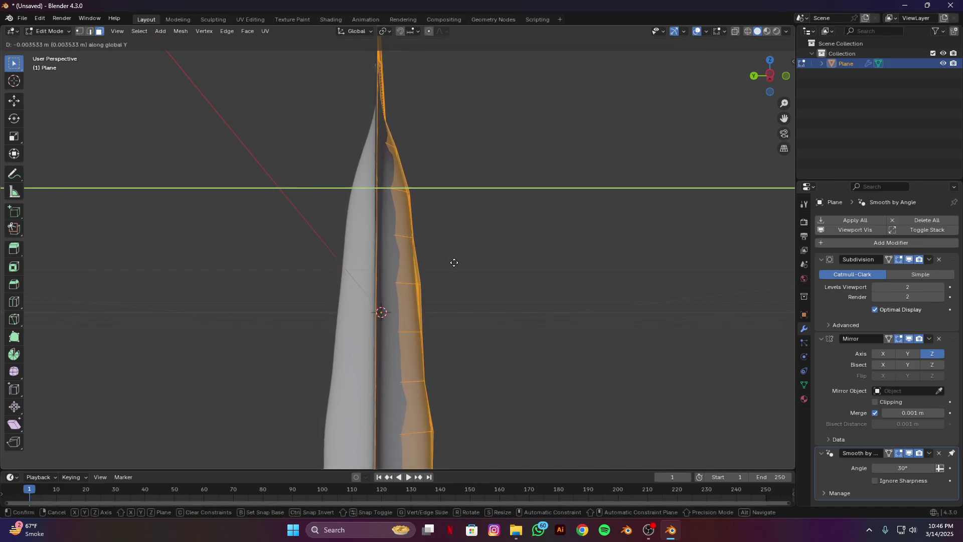
click(454, 263)
Enable Clipping on the Mirror modifier and extrude the package's outer side and top edges about 0.026 m toward the mirrored half
middle_drag(452, 263, 434, 261)
key(2)
shift+click(369, 247)
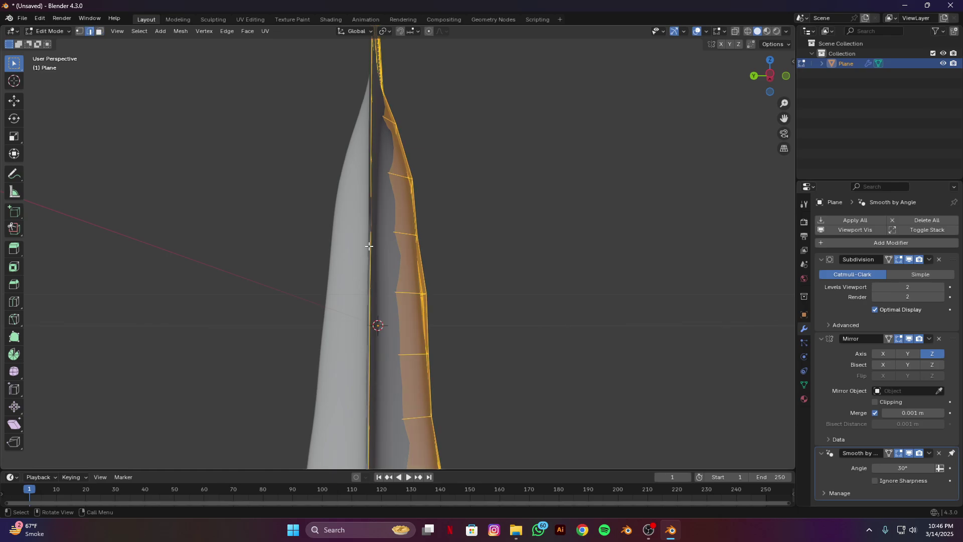
alt+click(369, 249)
scroll(402, 256, up, 4)
middle_drag(401, 256, 347, 206)
scroll(306, 150, down, 6)
alt+shift+click(320, 122)
middle_drag(471, 154, 392, 171)
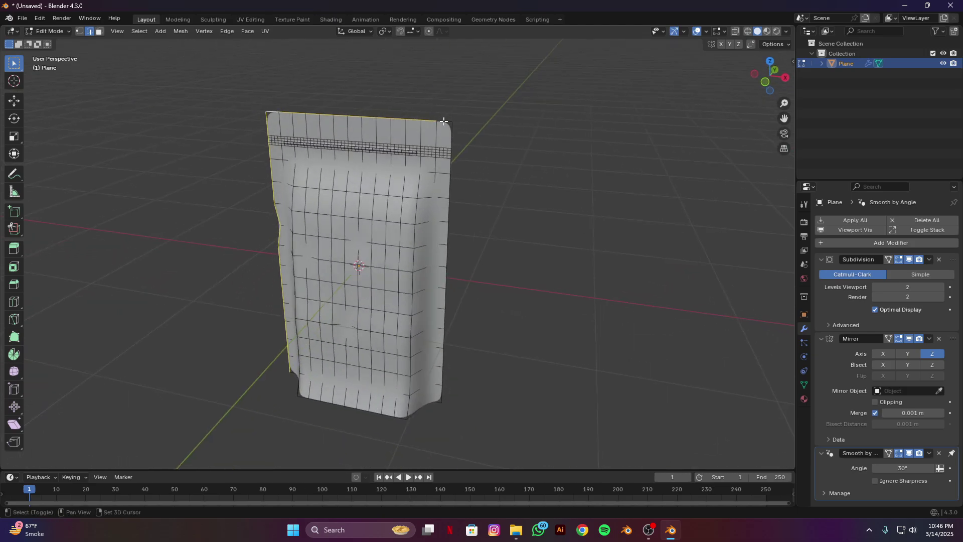
middle_drag(451, 167, 473, 249)
key(g)
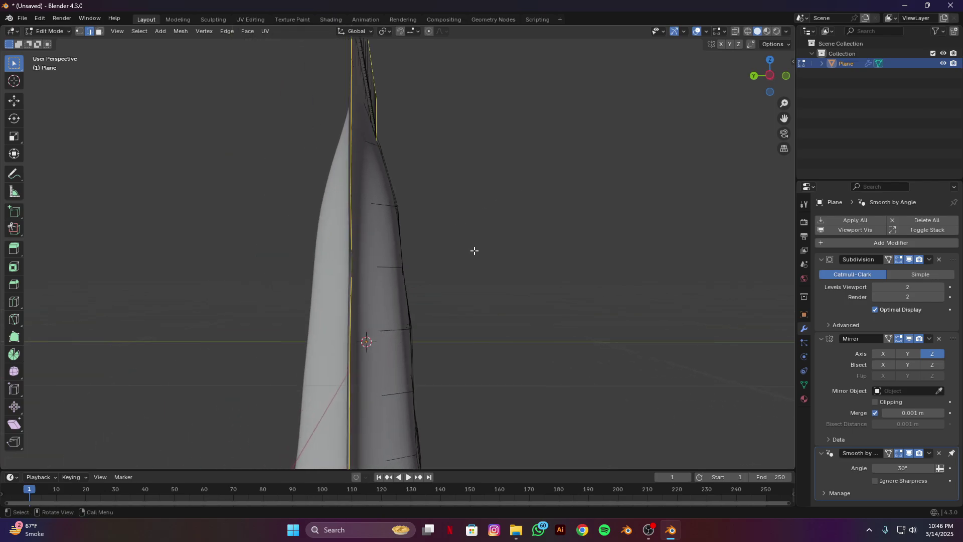
key(Escape)
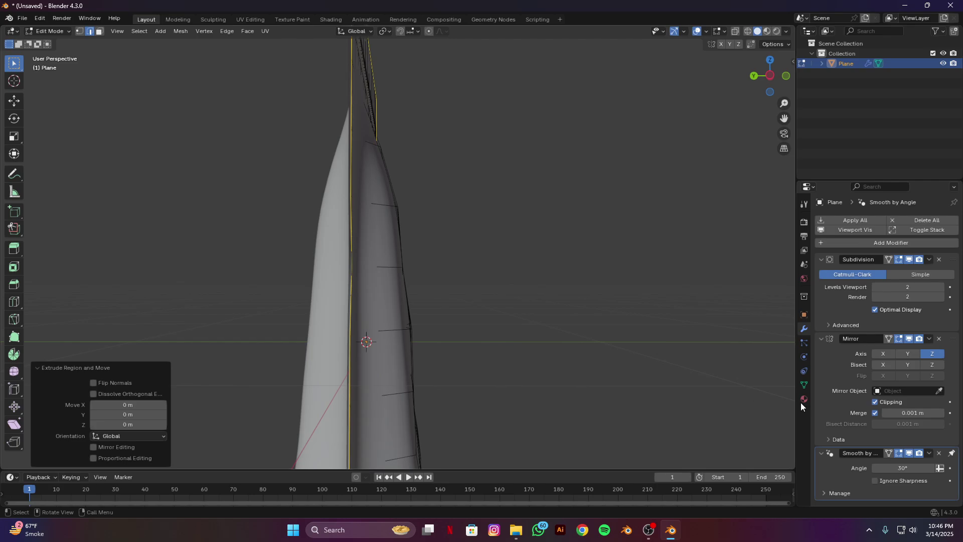
key(e)
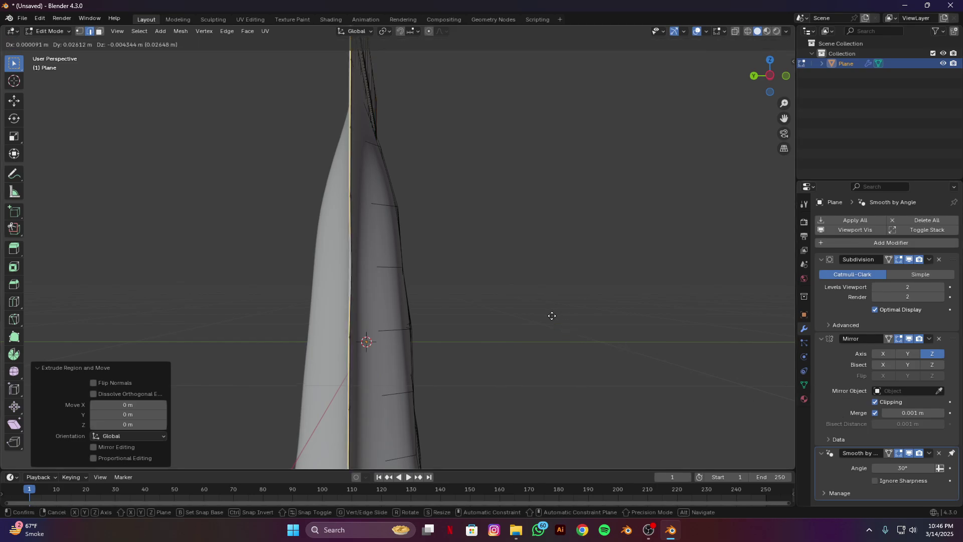
click(547, 316)
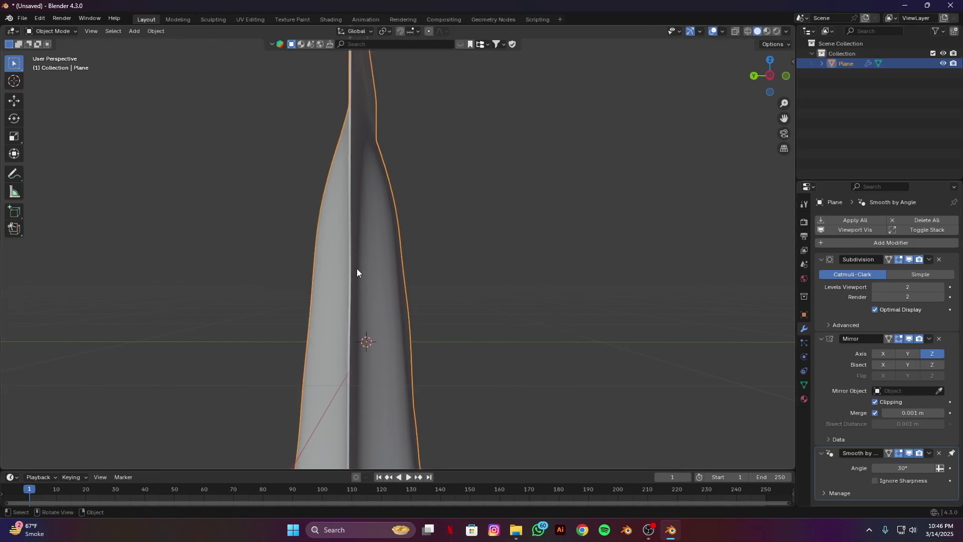
Duplicate the package in Object Mode, keeping the copy at the original's position
middle_drag(418, 271, 364, 301)
scroll(363, 298, up, 2)
scroll(362, 268, down, 3)
middle_drag(363, 267, 335, 276)
shift+middle_drag(335, 276, 417, 284)
scroll(416, 284, down, 2)
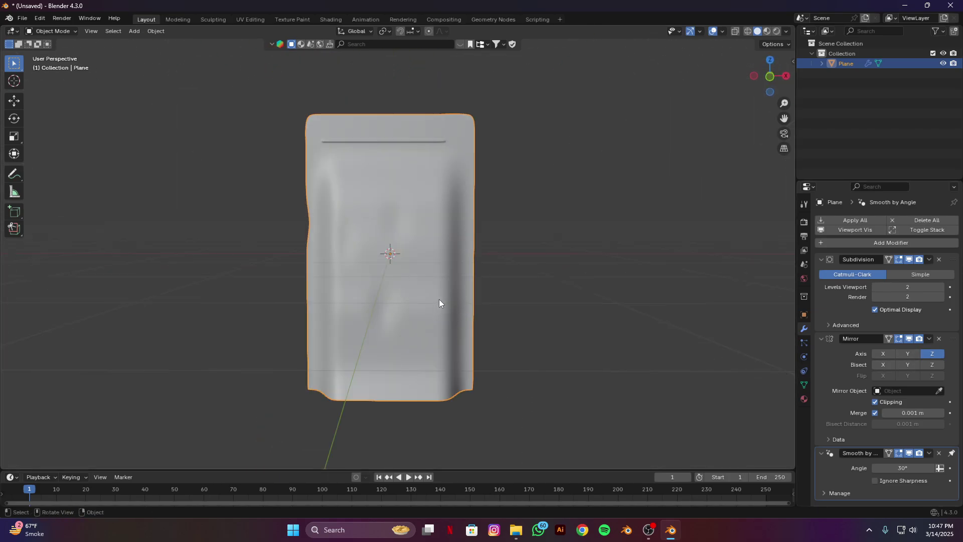
key(shift)
key(shift+d)
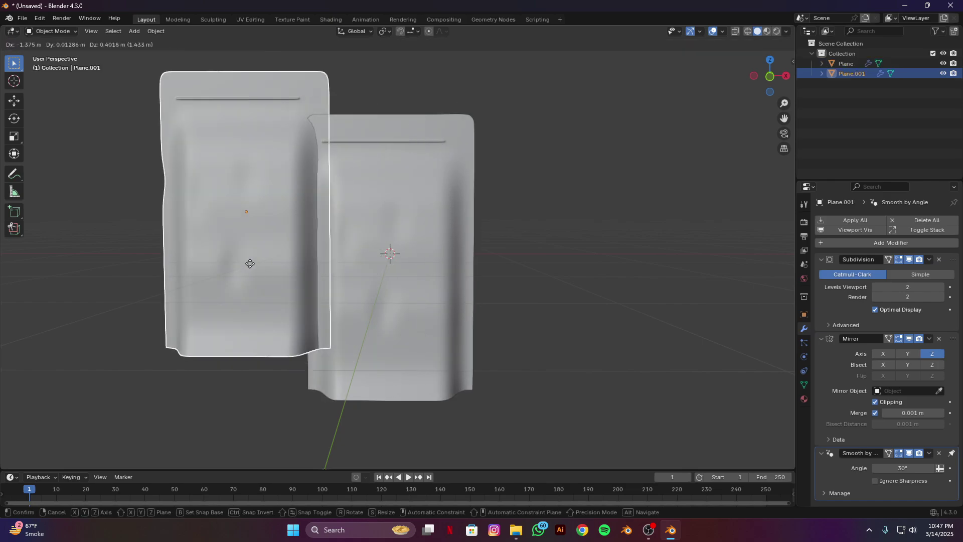
right_click(382, 294)
Move the duplicate into a new collection named Collection 2 and exclude that collection from the view layer
key(m)
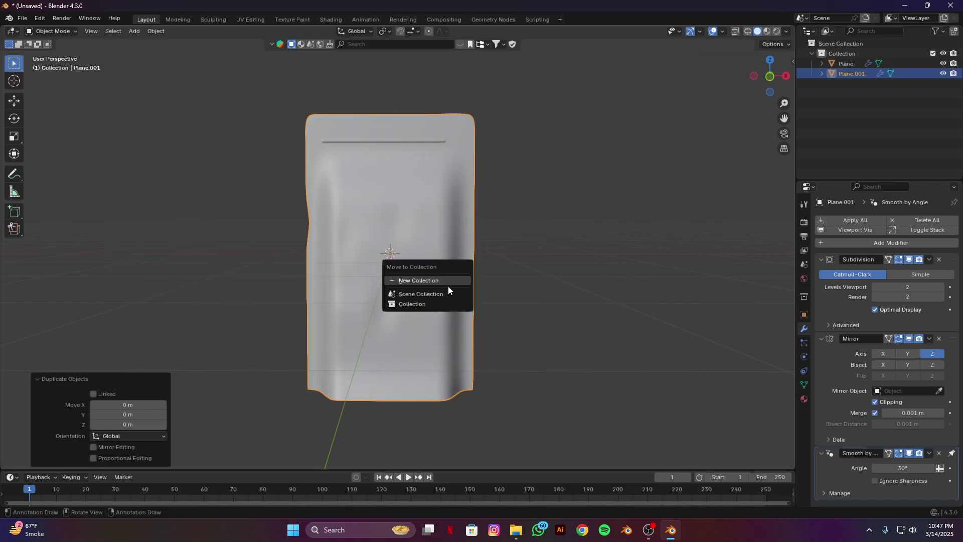
click(438, 281)
click(420, 302)
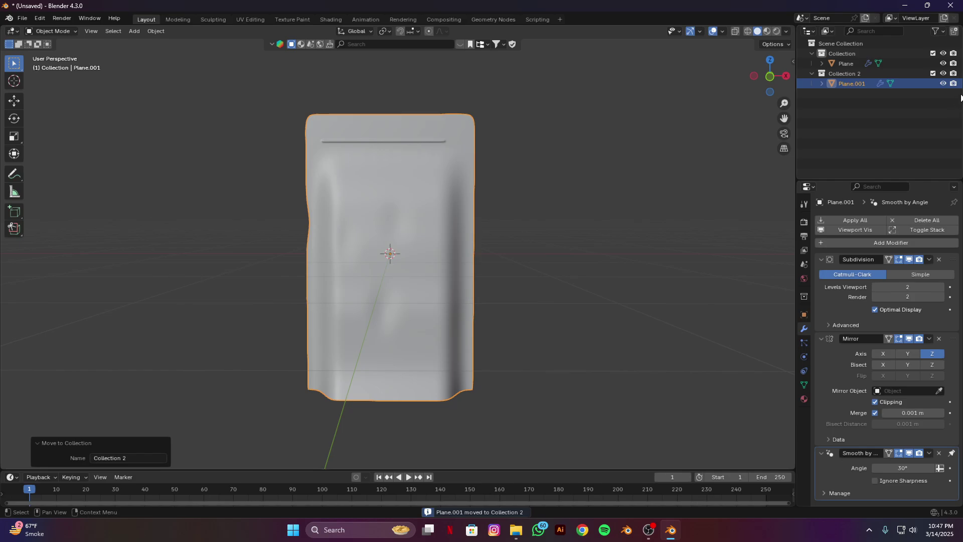
click(933, 74)
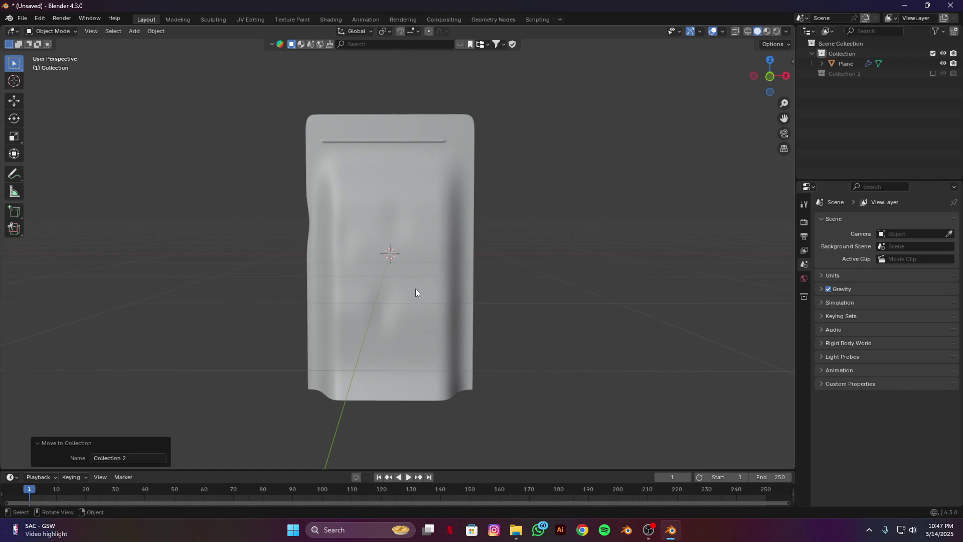
Apply the Mirror modifier on the original package
click(341, 241)
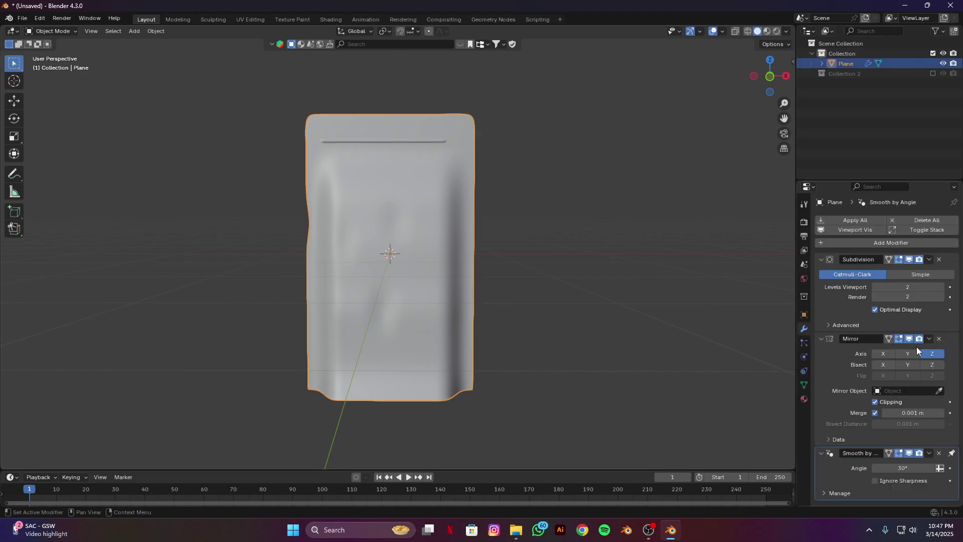
click(930, 339)
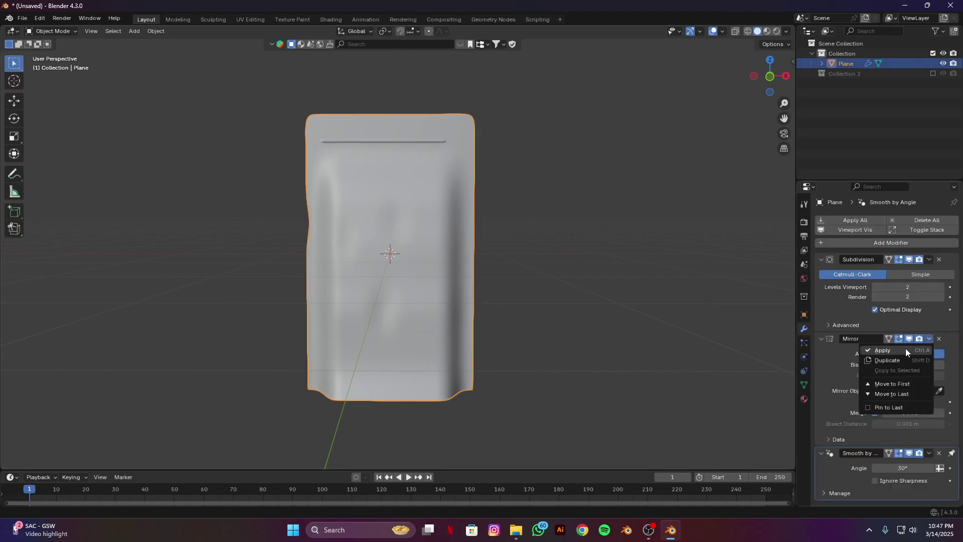
click(905, 348)
In Edit Mode, merge the selected vertices at center where both halves meet beside the package's lower-left corner
middle_drag(501, 343, 391, 227)
key(Tab)
scroll(391, 227, up, 4)
middle_drag(339, 209, 357, 241)
scroll(353, 244, up, 3)
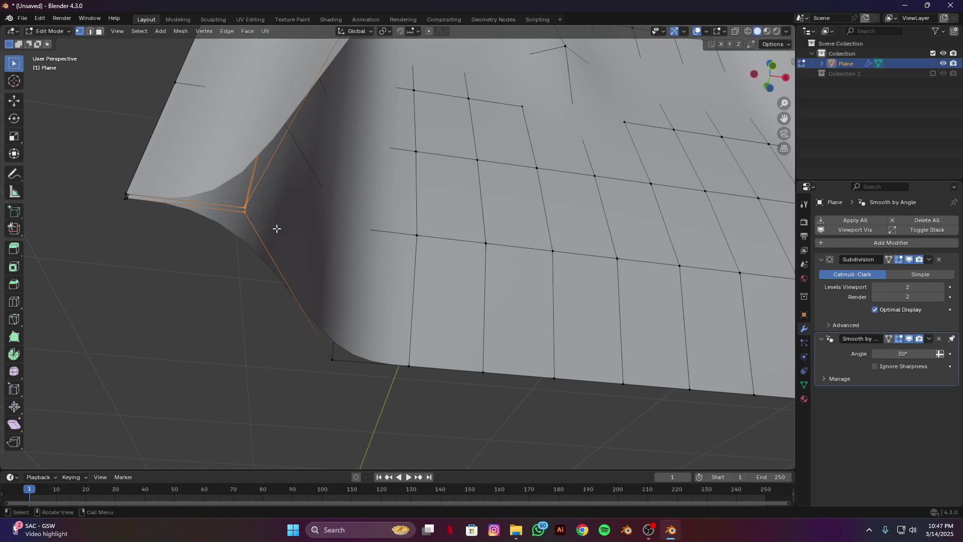
key(m)
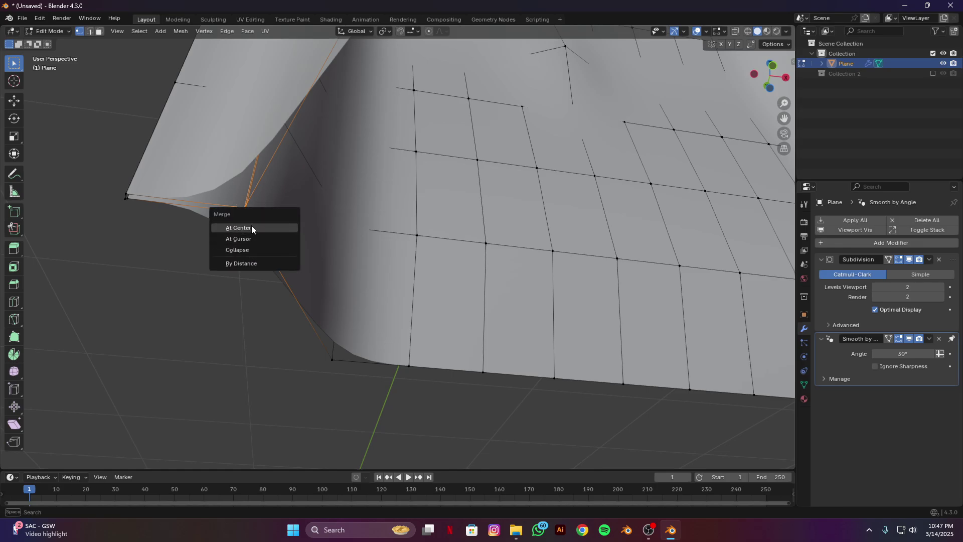
click(251, 227)
scroll(330, 239, down, 3)
middle_drag(329, 239, 449, 232)
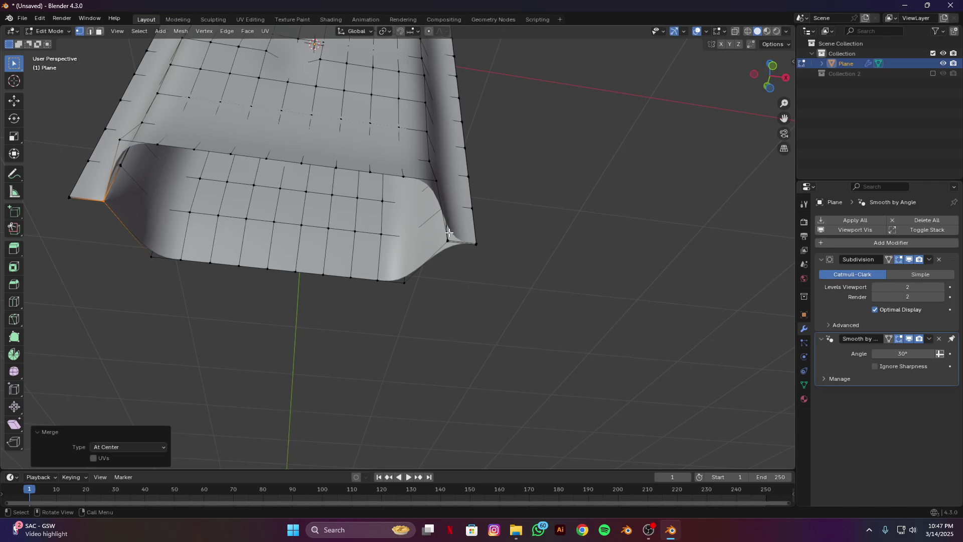
Merge the selected vertices at center where both halves meet beside the package's lower-right corner
click(454, 253)
key(m)
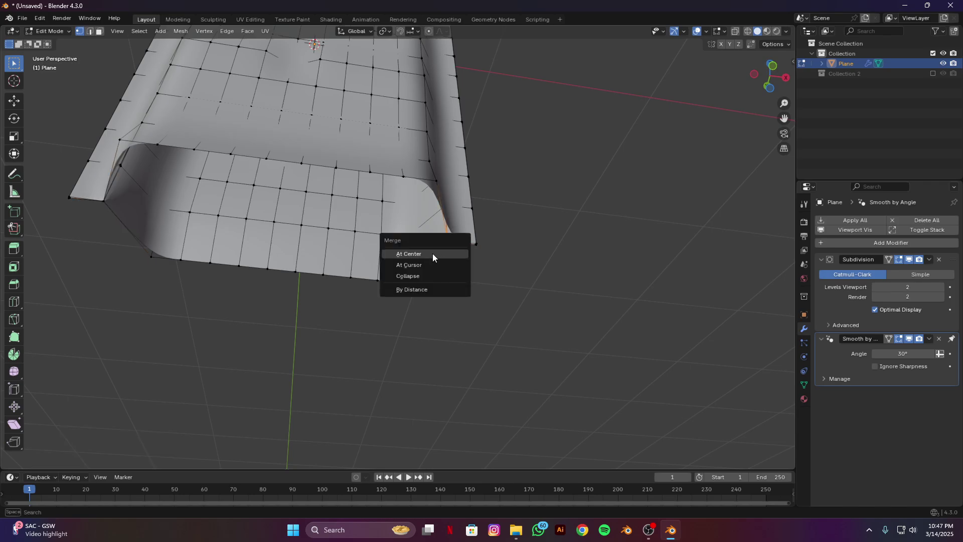
click(432, 254)
middle_drag(419, 271, 398, 259)
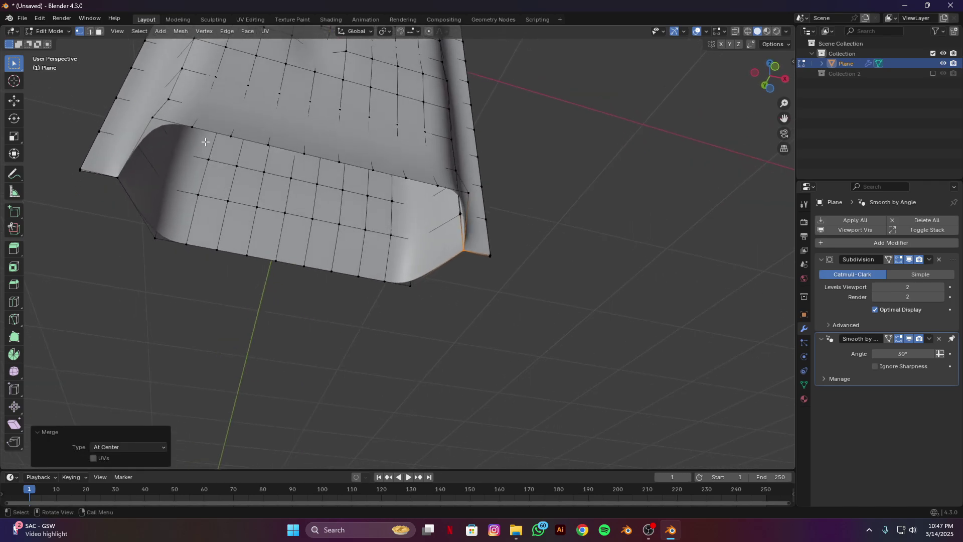
Select the edge loop around the package's open bottom, fill it with a face and extrude that face in place
alt+click(202, 131)
middle_drag(243, 164, 392, 233)
key(f)
key(e)
right_click(392, 233)
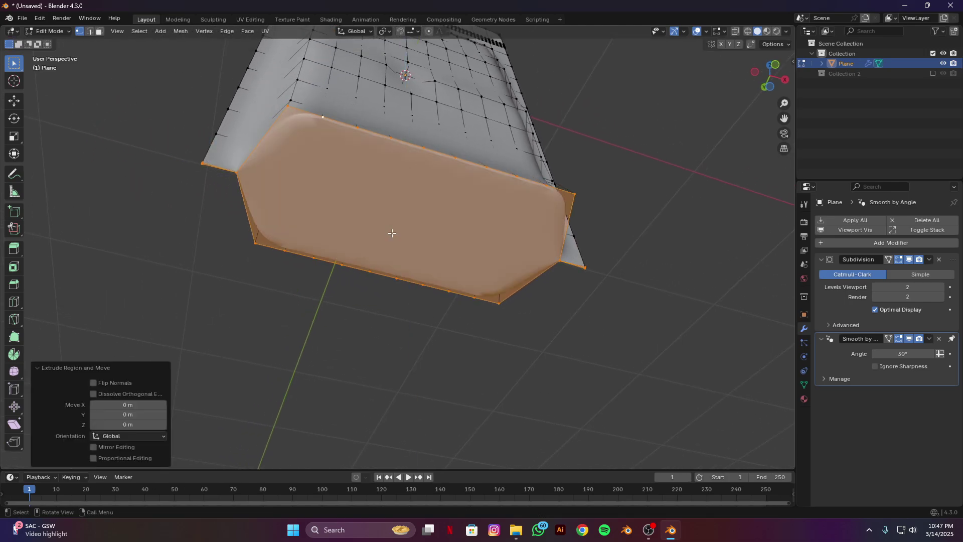
In face select mode, inset the bottom face twice, by about 0.034 m and about 0.031 m
key(3)
mouse_move(413, 240)
middle_down()
mouse_move(400, 235)
mouse_move(411, 246)
middle_up()
key(i)
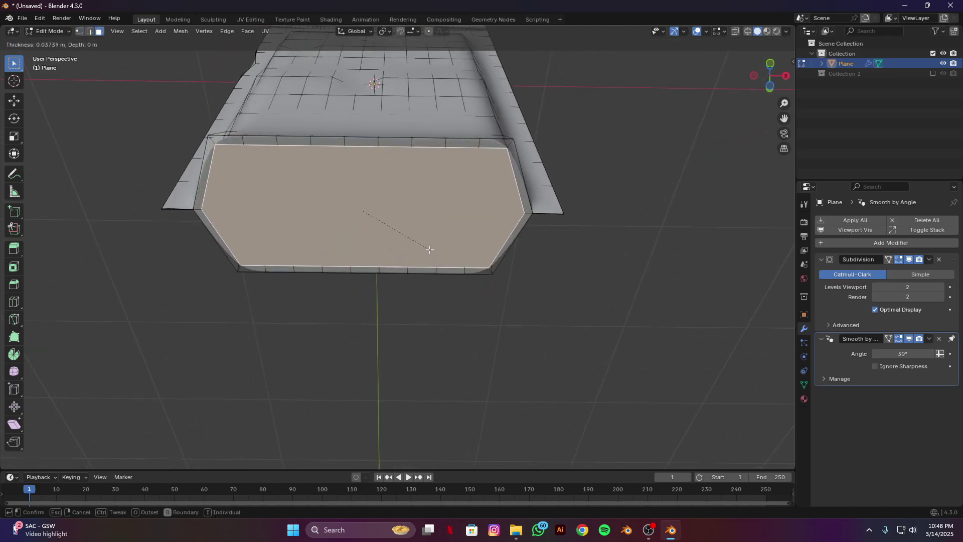
click(430, 249)
middle_drag(430, 250, 523, 337)
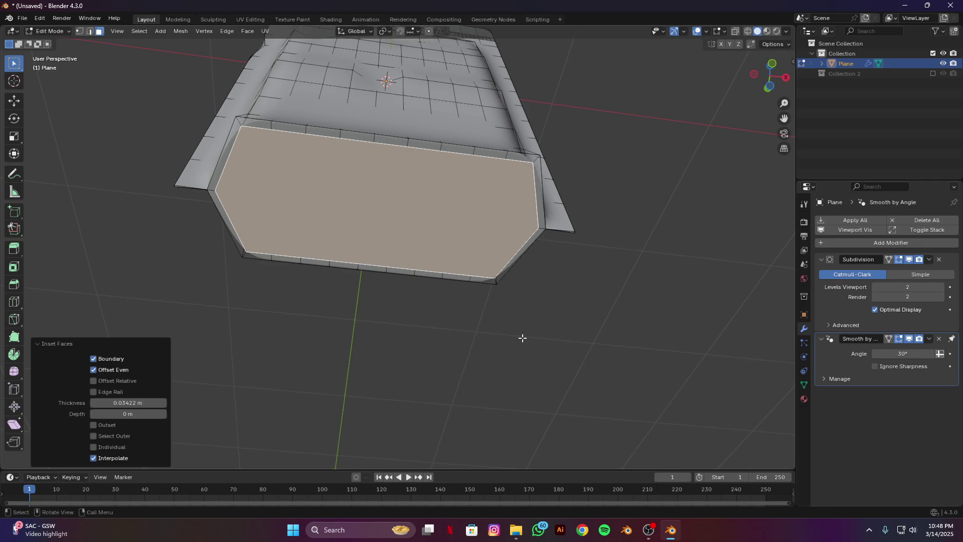
key(i)
click(514, 333)
Extrude the inner bottom face about 0.222 m into the package, scale it to about 0.773, and return to Object Mode
key(e)
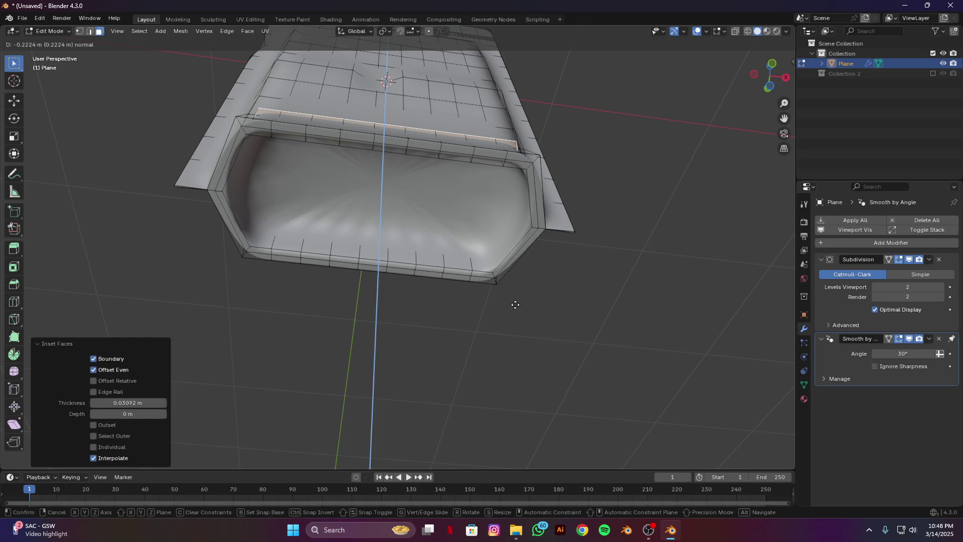
click(516, 304)
key(s)
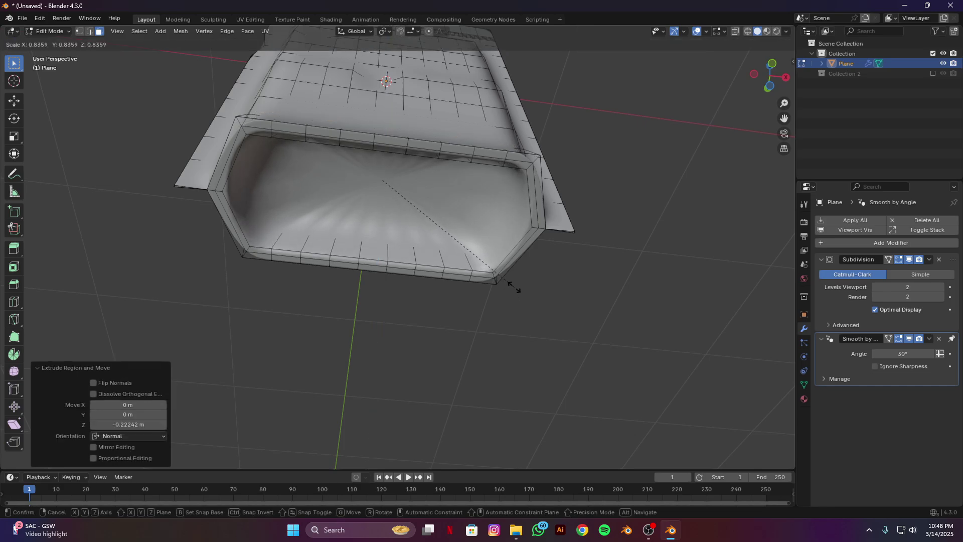
click(506, 277)
middle_drag(506, 277, 501, 333)
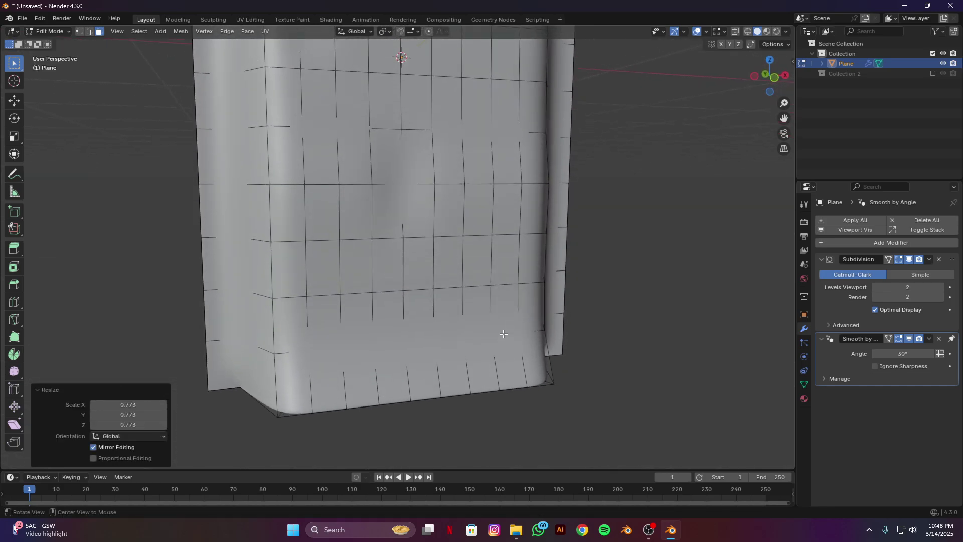
scroll(476, 316, down, 2)
key(Tab)
middle_drag(455, 303, 405, 339)
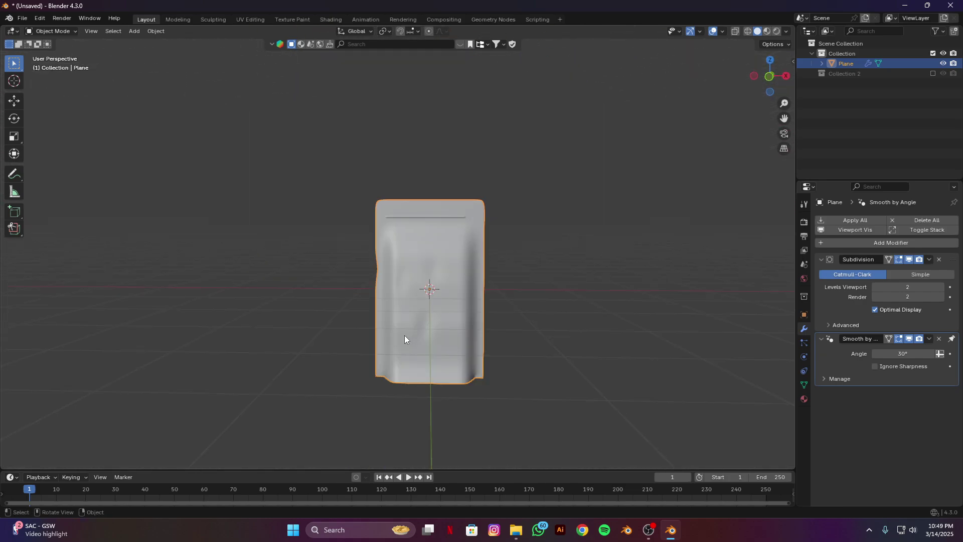
Split the 3D viewport into two side-by-side views and add a camera from the front view
drag(787, 29, 434, 81)
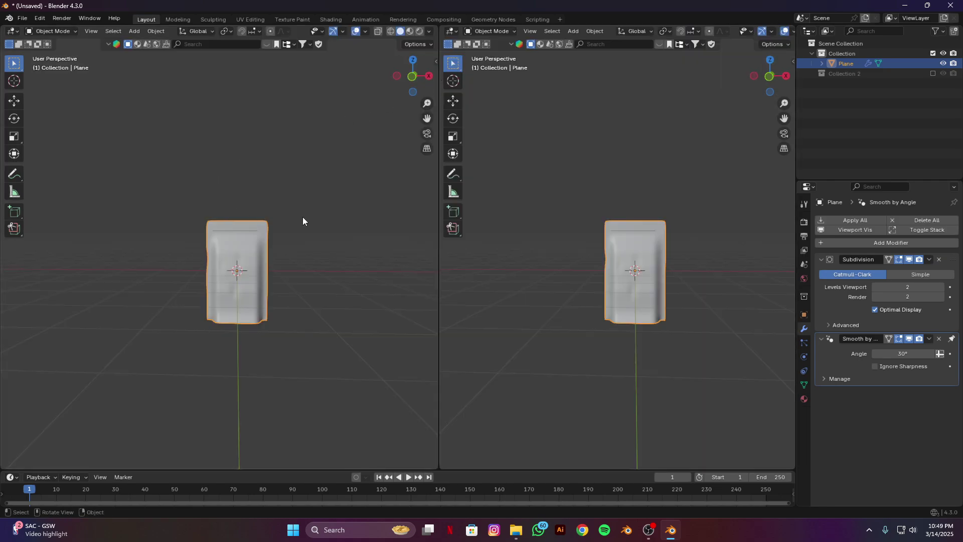
key(KP_1)
key(shift+a)
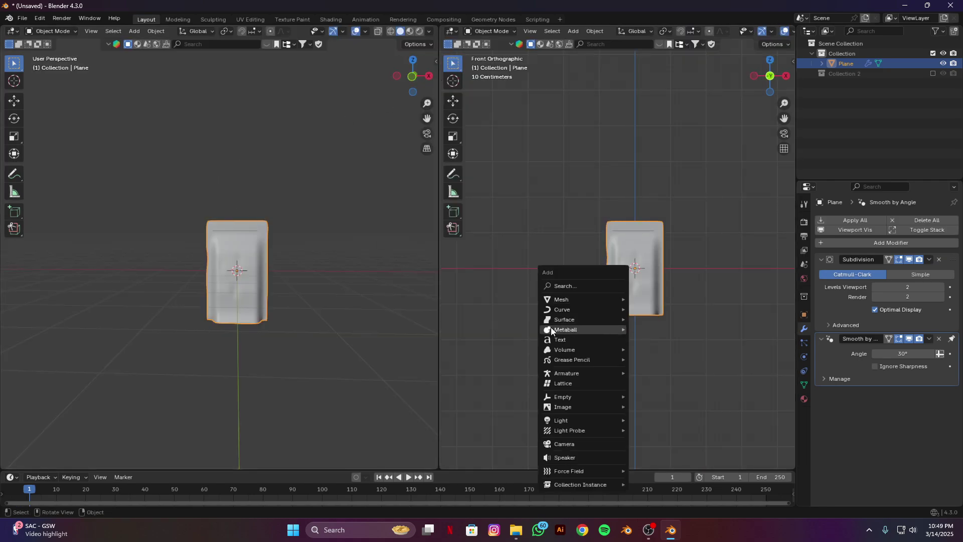
click(572, 442)
middle_drag(653, 334, 614, 349)
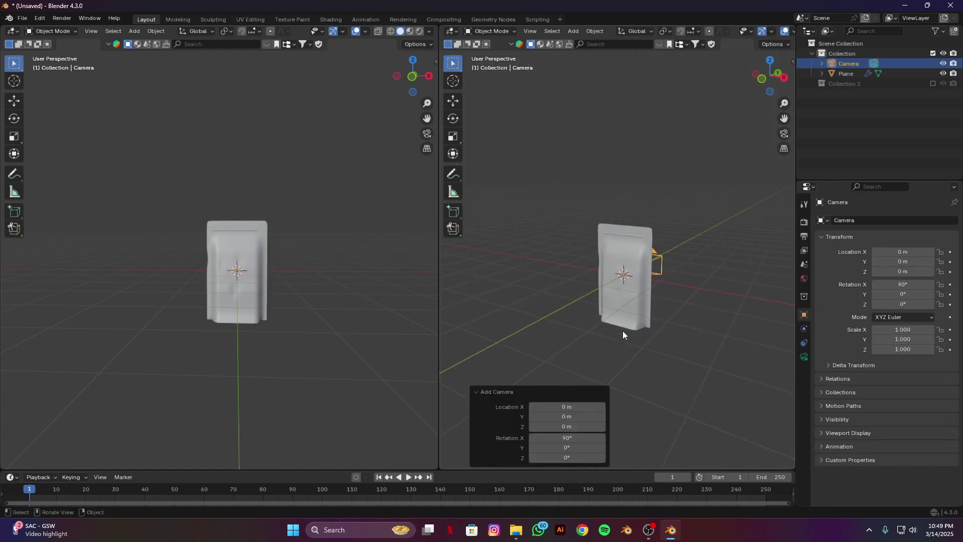
Show the camera view in one viewport and move the camera about -9.25 m along Y to face the package
click(427, 133)
scroll(699, 296, down, 3)
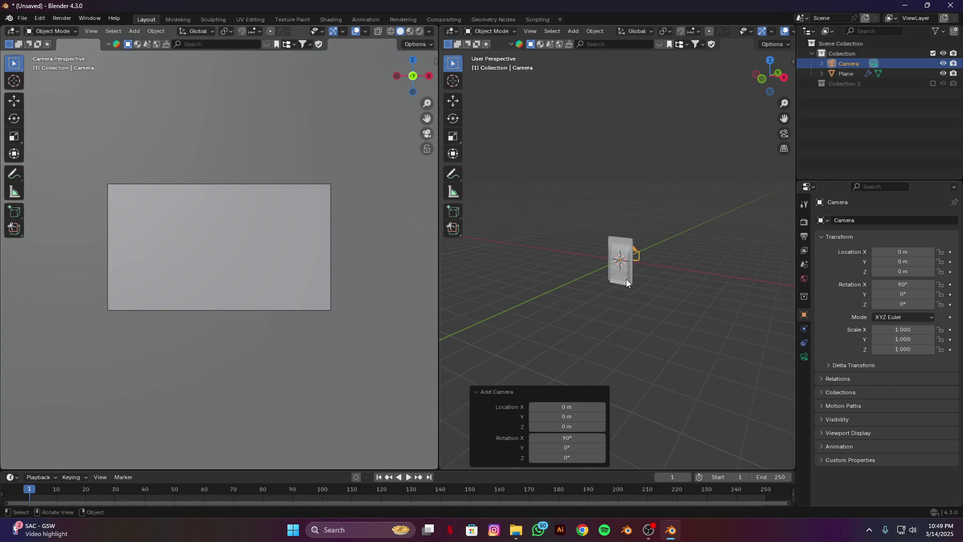
key(g)
key(y)
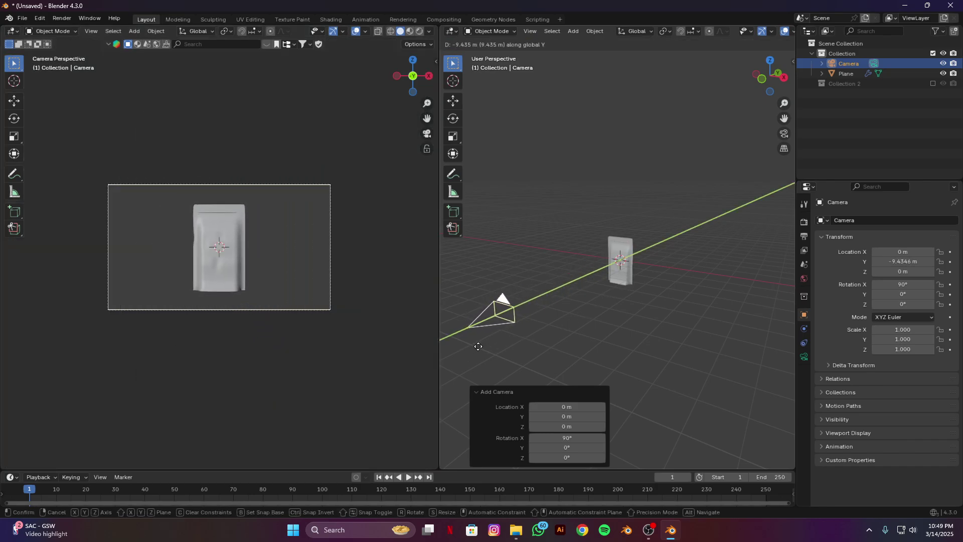
click(469, 341)
Set the camera's focal length to 100 mm
click(805, 356)
click(913, 269)
text(100)
key(Return)
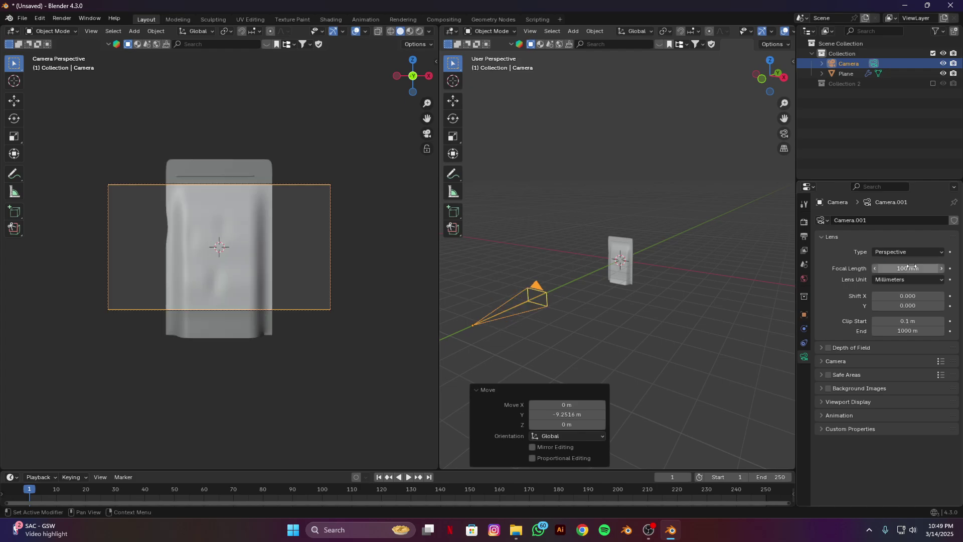
Set the render output's X resolution to 1080 px for a square frame
click(804, 235)
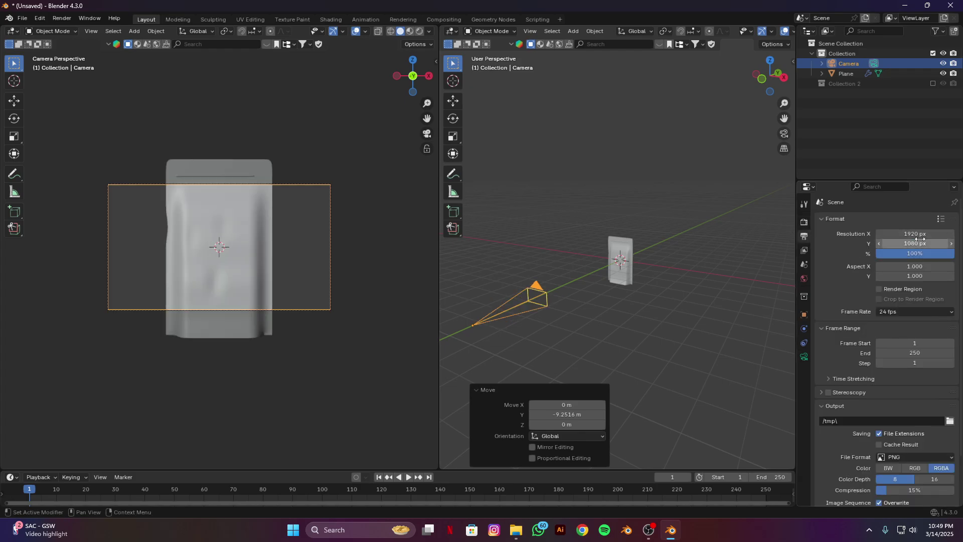
click(921, 234)
text(1080)
key(Return)
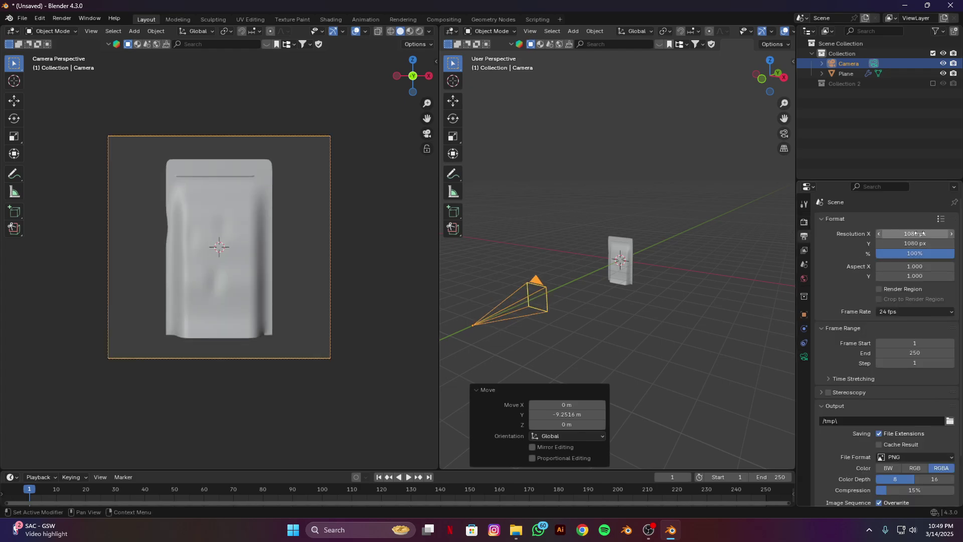
Switch the camera viewport to Material Preview shading
middle_drag(547, 294, 393, 257)
key(z)
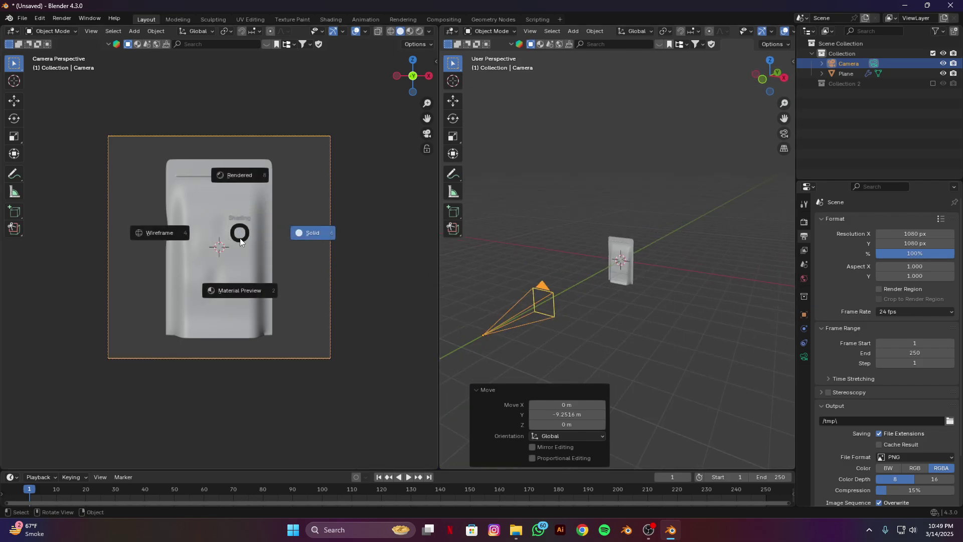
click(242, 284)
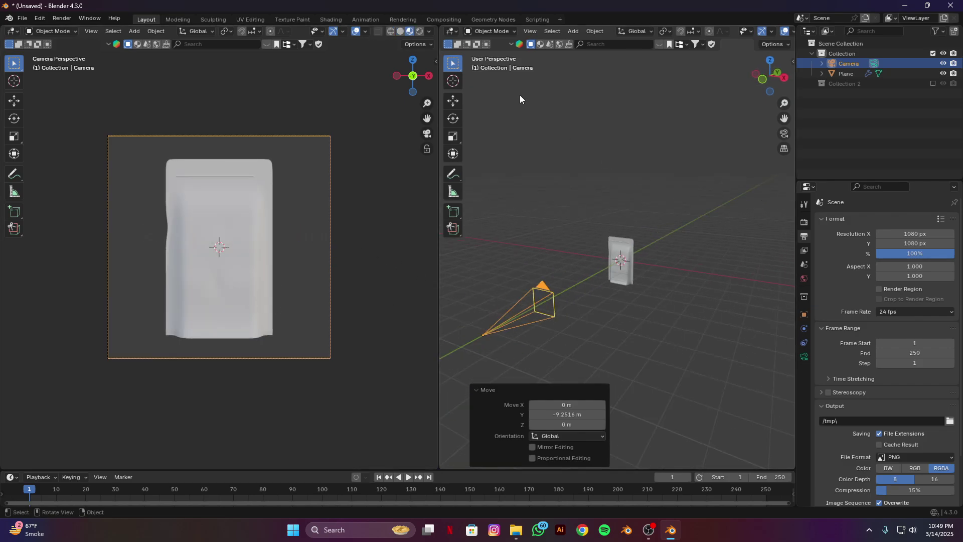
Split the perspective viewport vertically, turn the new area into a Shader Editor and hide its sidebar
right_click(772, 35)
click(783, 96)
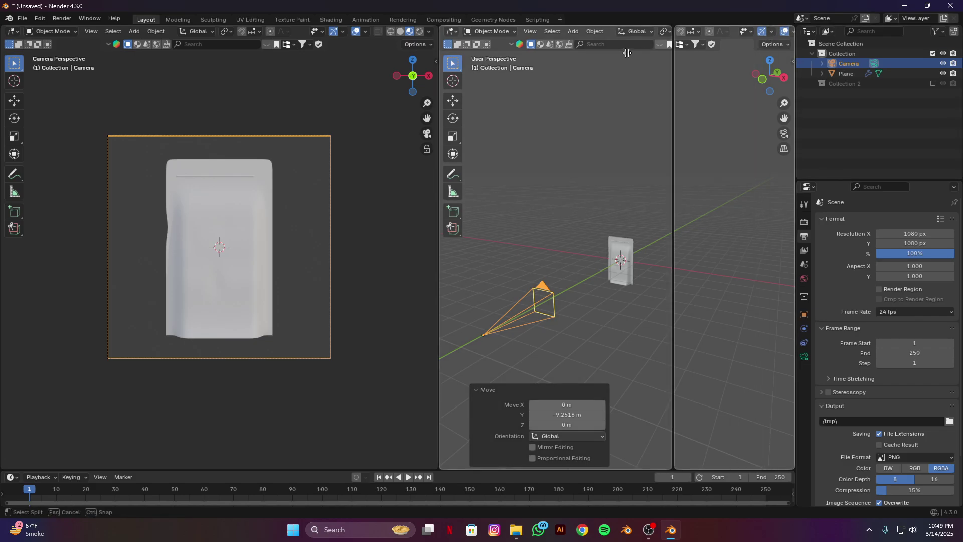
click(557, 50)
click(572, 31)
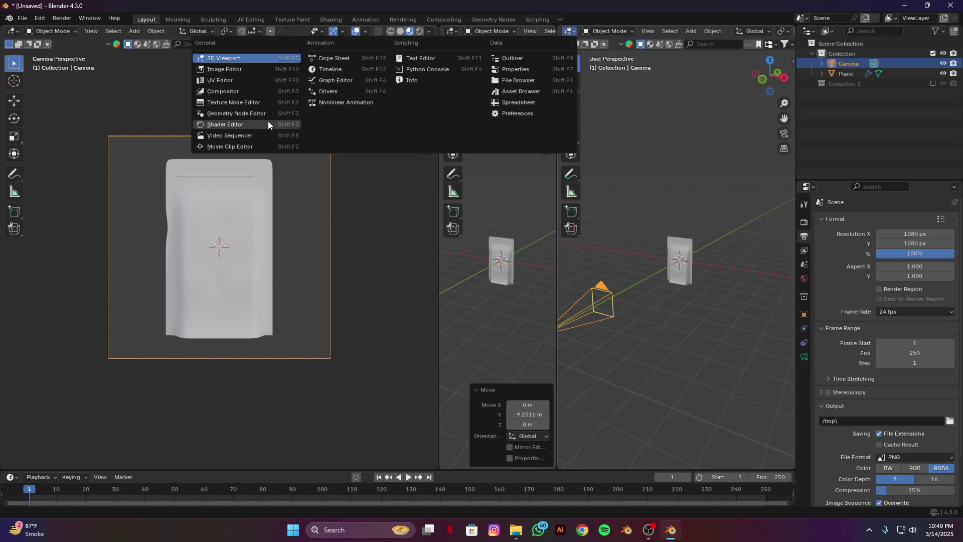
click(231, 125)
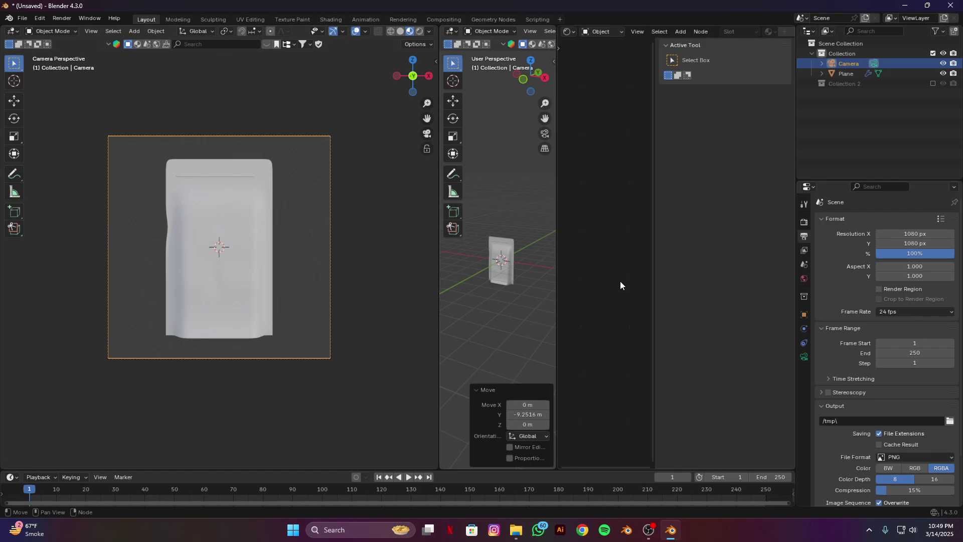
key(n)
Create a new material on the package and name it "pouch\"
click(246, 237)
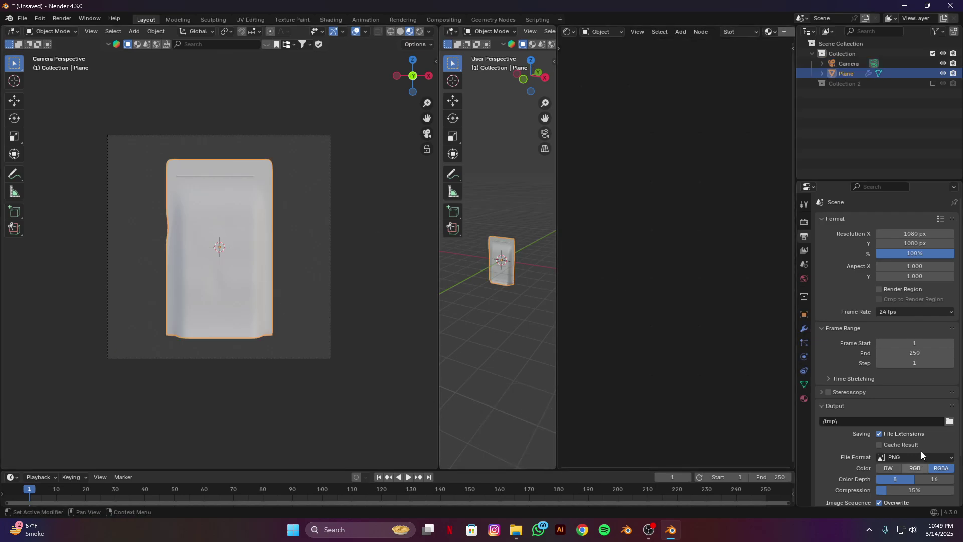
click(805, 400)
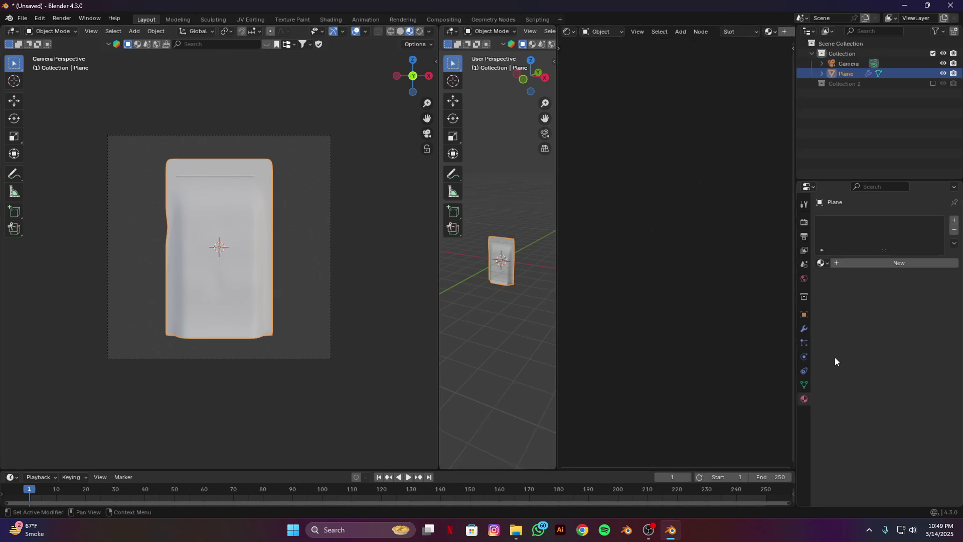
click(890, 263)
double_click(877, 261)
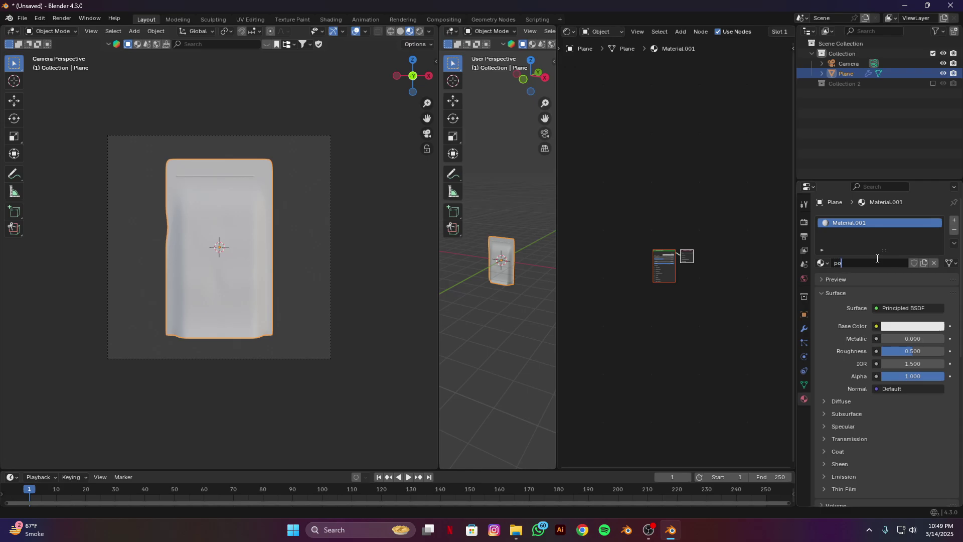
text(pouch\)
key(Return)
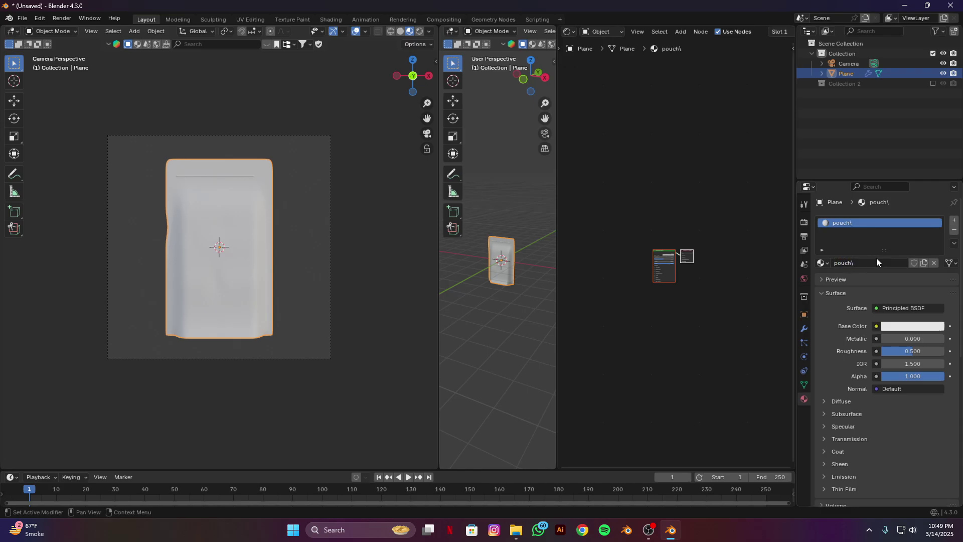
Bring Untitled design.png into the pouch material as an image texture and connect its Color to the Principled BSDF's Base Color
scroll(652, 324, up, 4)
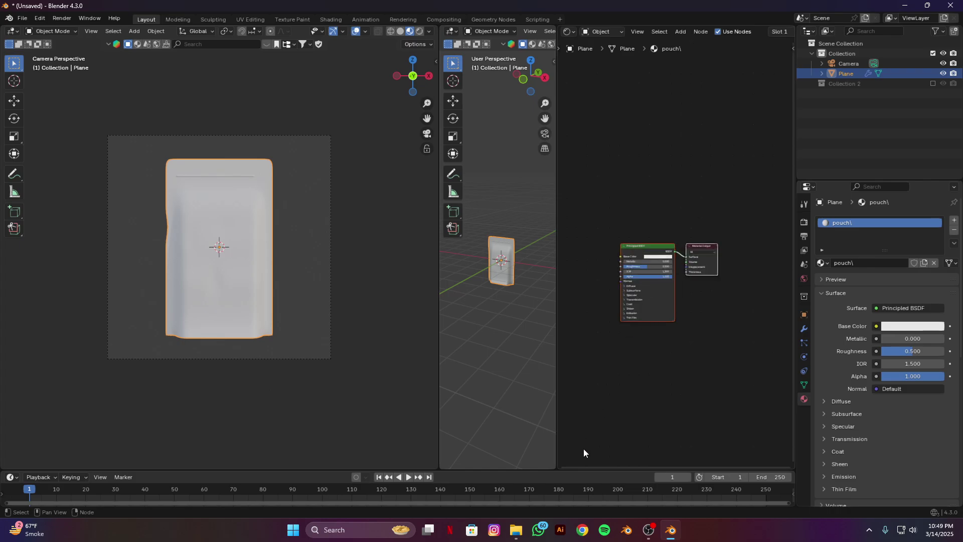
click(517, 534)
drag(168, 95, 577, 324)
scroll(582, 327, up, 3)
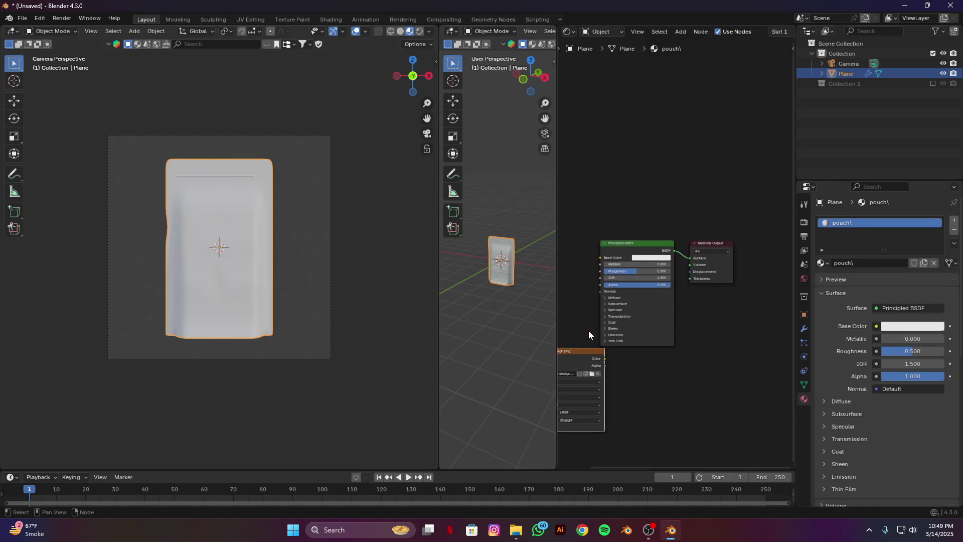
middle_drag(576, 255, 612, 227)
drag(654, 234, 711, 92)
middle_drag(667, 267, 703, 281)
Change the Shader Editor area to the UV Editor and display Untitled design.png in it
click(569, 32)
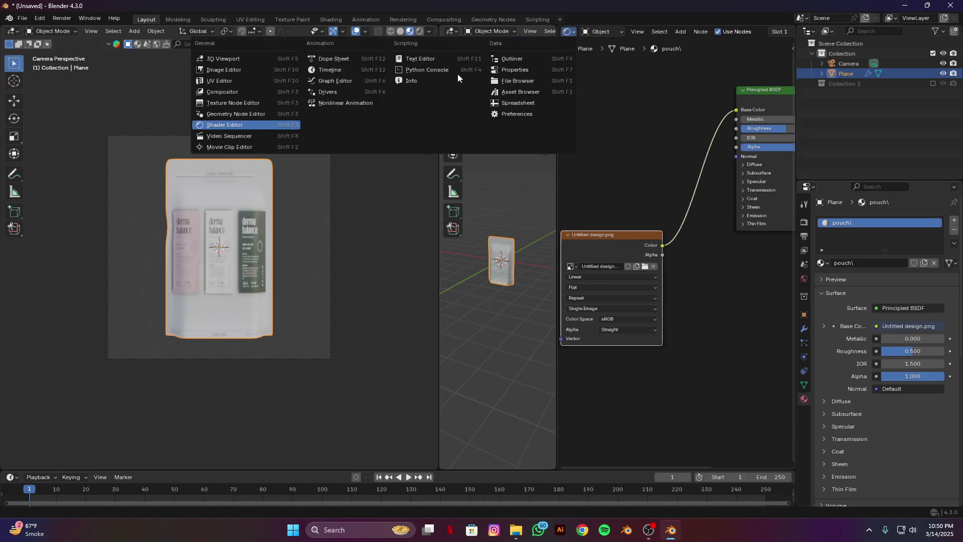
click(236, 80)
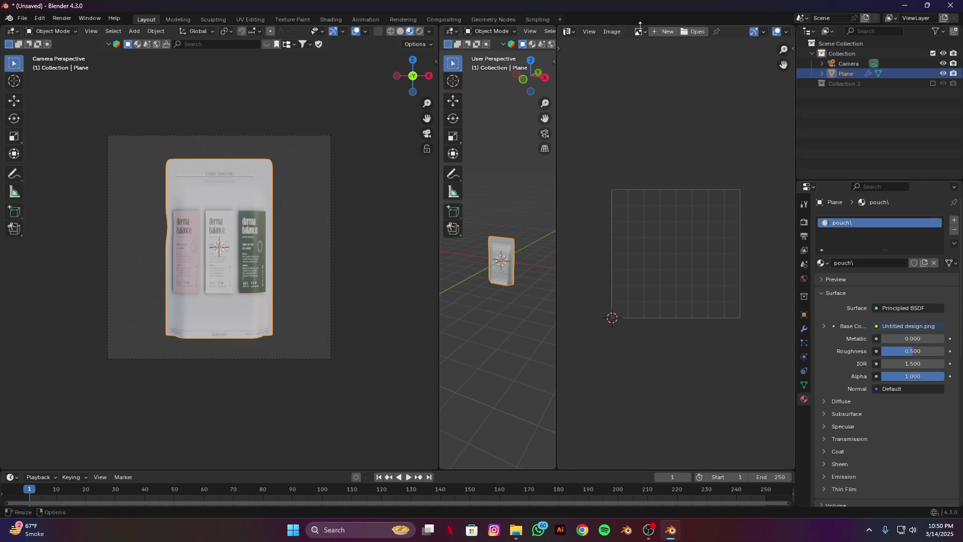
click(641, 31)
click(663, 57)
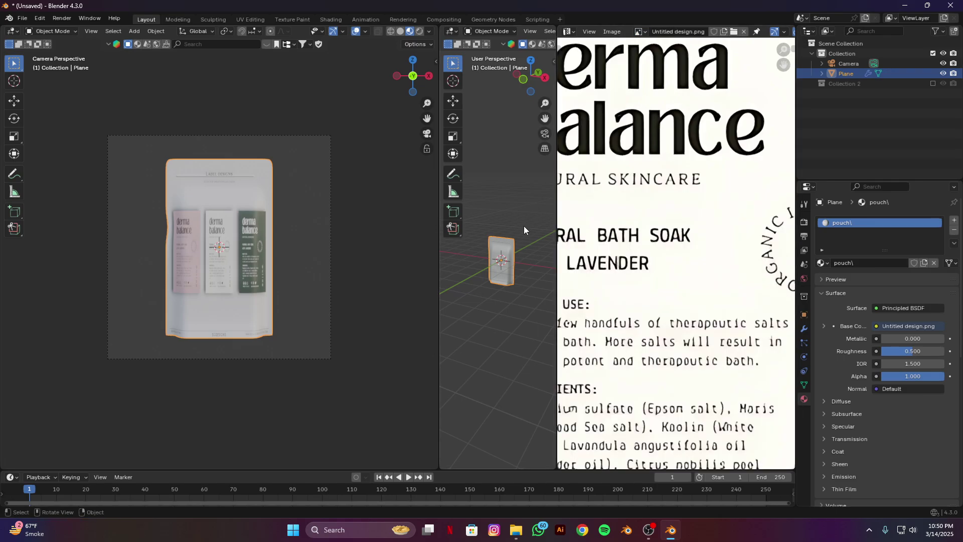
Enter Edit Mode on the pouch and, in camera view, select the block of front faces inside its side, zip and bottom margins
middle_drag(431, 271, 285, 249)
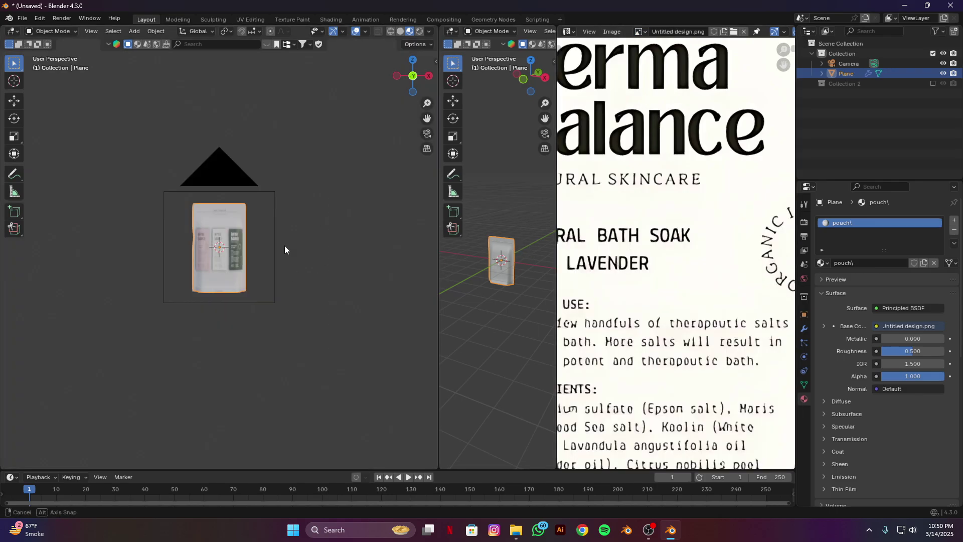
key(Tab)
right_click(283, 247)
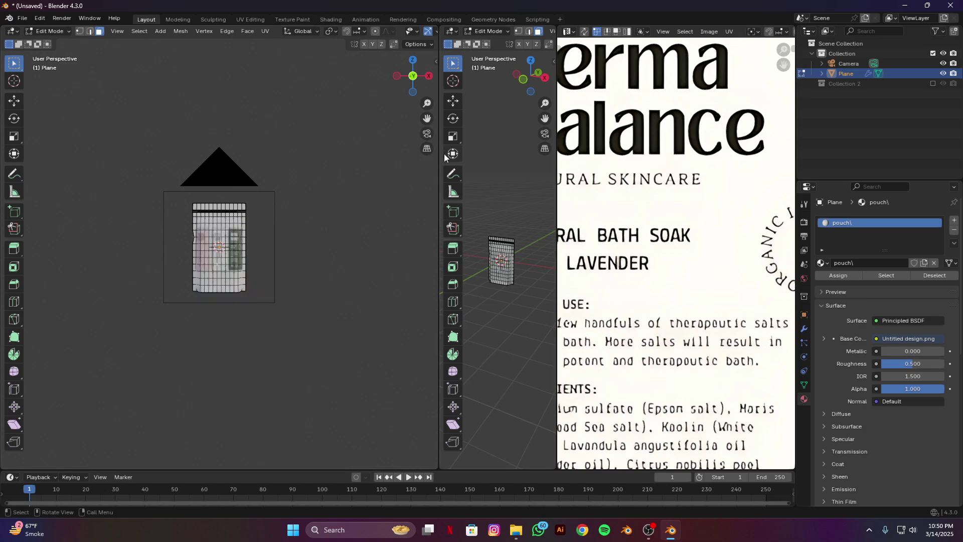
click(429, 134)
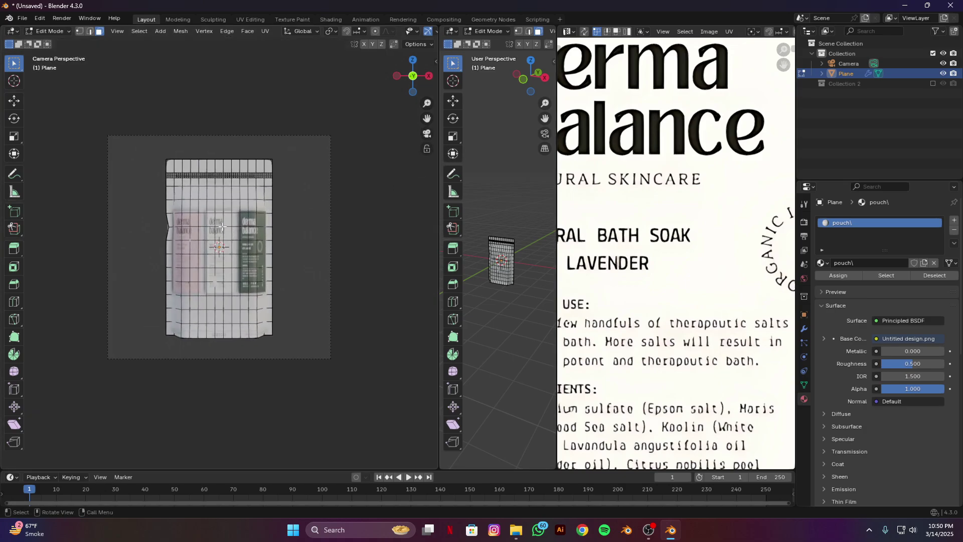
scroll(222, 227, up, 3)
drag(147, 151, 289, 370)
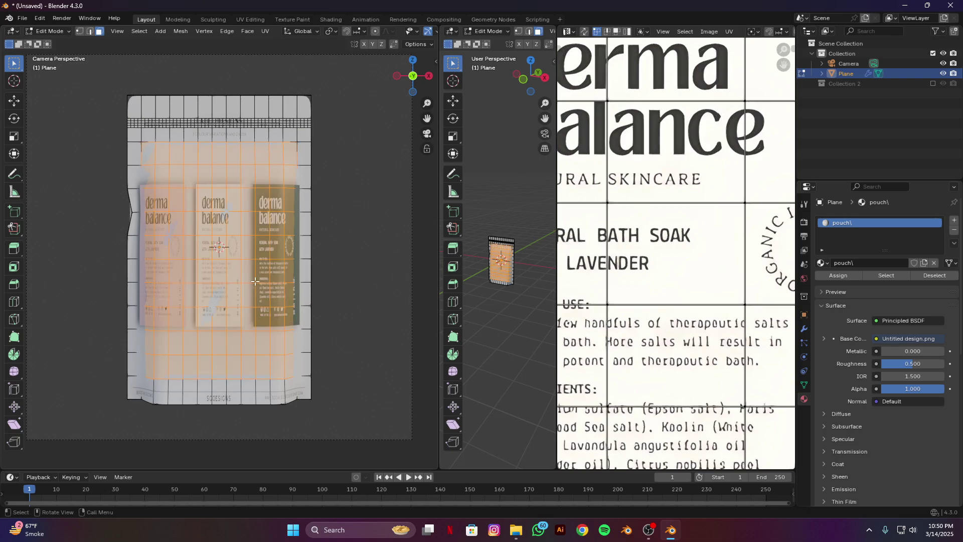
Scale the selected front faces' UVs down uniformly to about 0.31 so they sit within the white middle label
scroll(708, 301, down, 8)
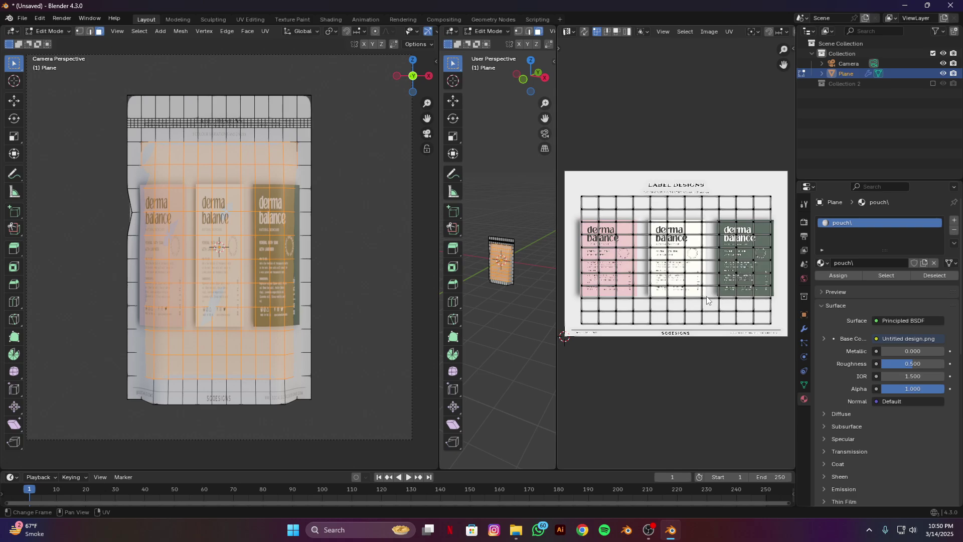
scroll(706, 298, up, 3)
key(a)
key(s)
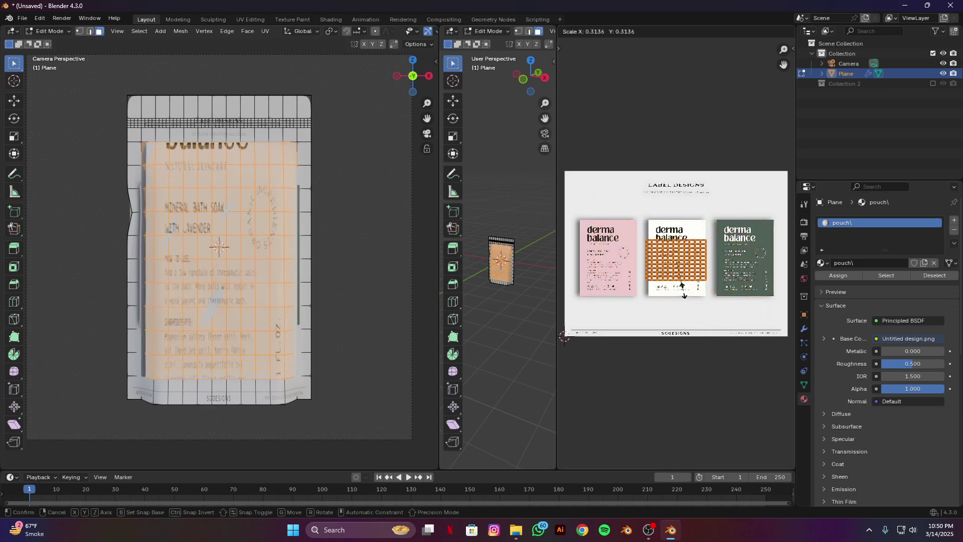
click(682, 285)
scroll(685, 289, up, 6)
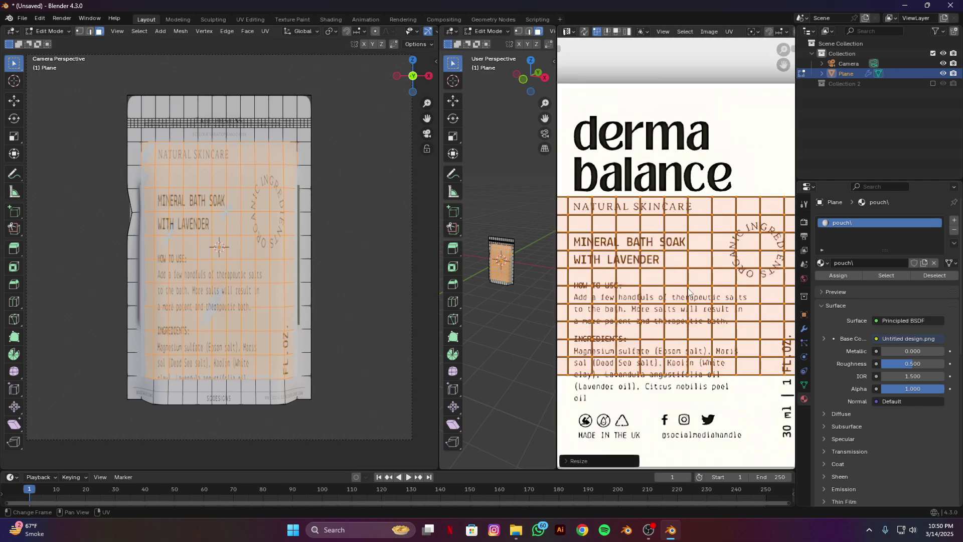
Widen the UV Editor area, then scale and shift the front-face UVs along X to match the white label's width
drag(557, 297, 381, 281)
middle_drag(637, 344, 625, 341)
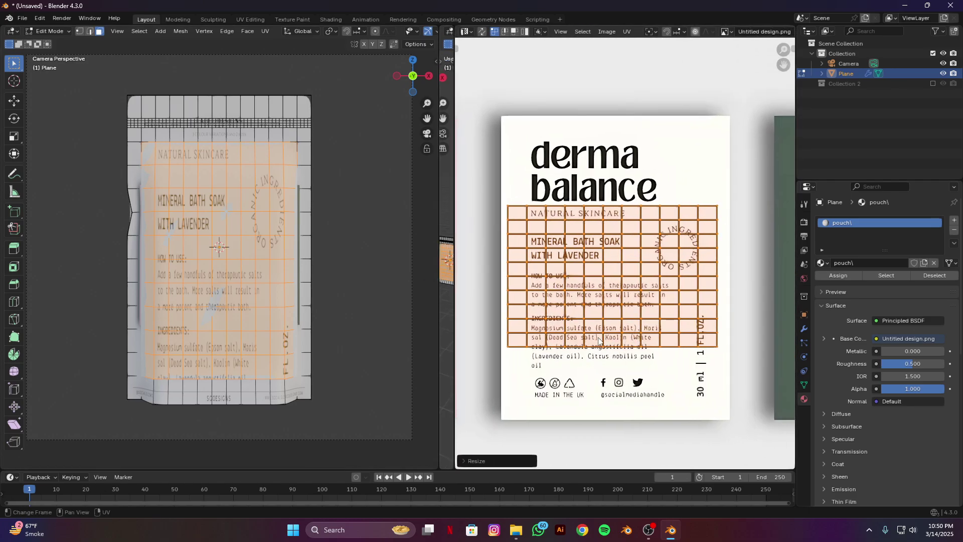
key(s)
key(x)
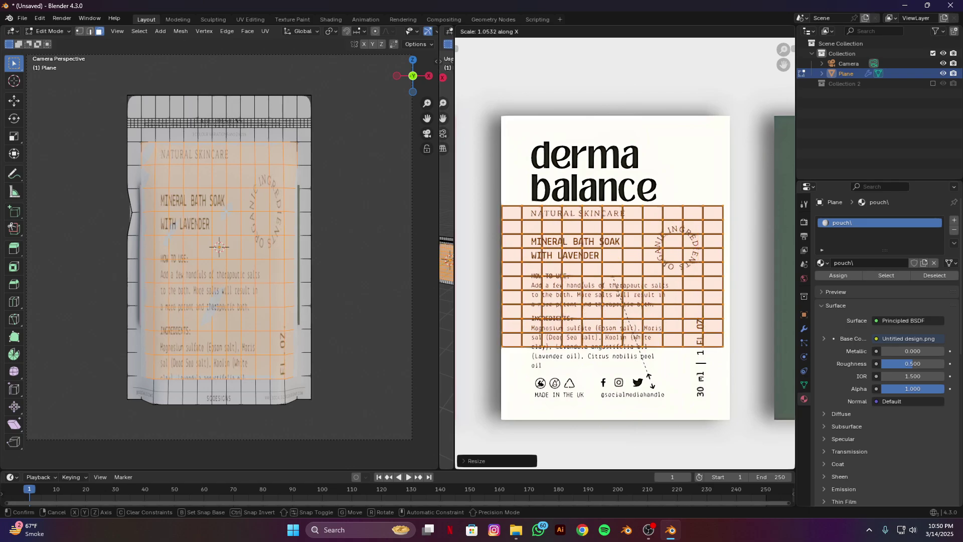
click(656, 391)
key(g)
key(x)
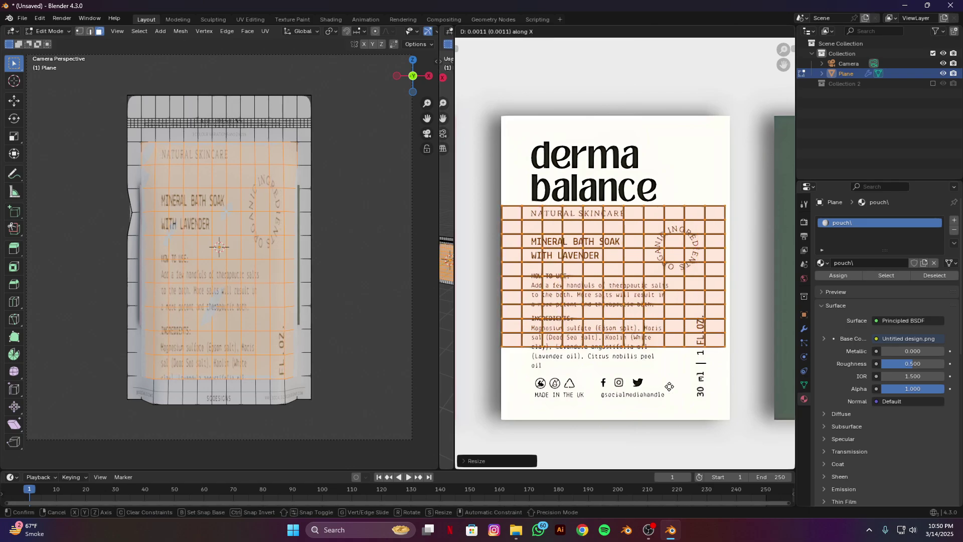
click(688, 386)
key(s)
key(x)
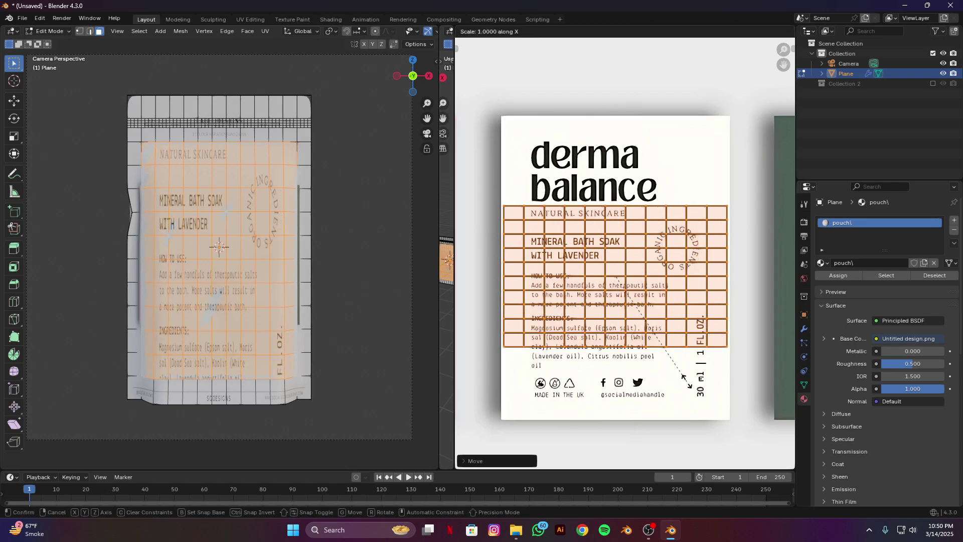
click(695, 401)
Stretch the front-face UVs along Y to the white label's height and move them up to its upper edge
key(s)
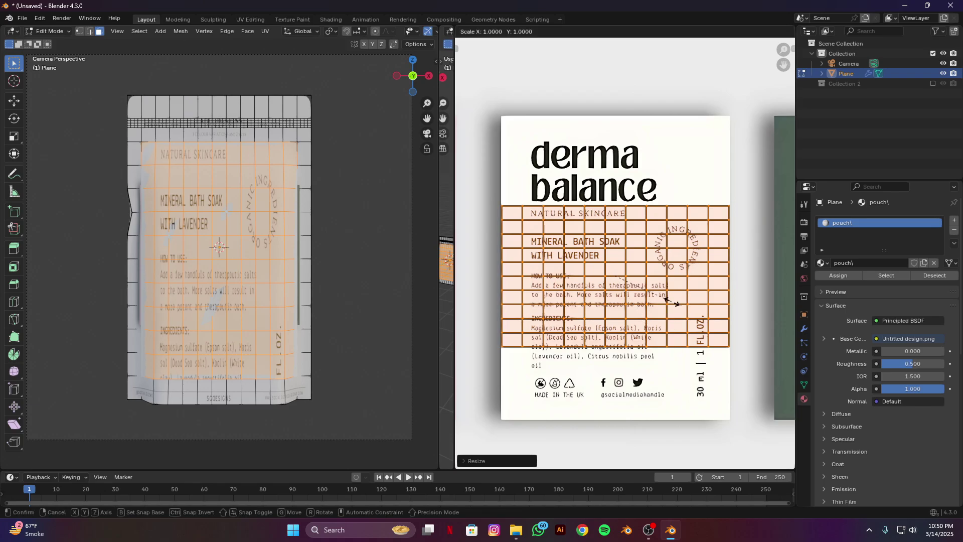
key(y)
click(716, 366)
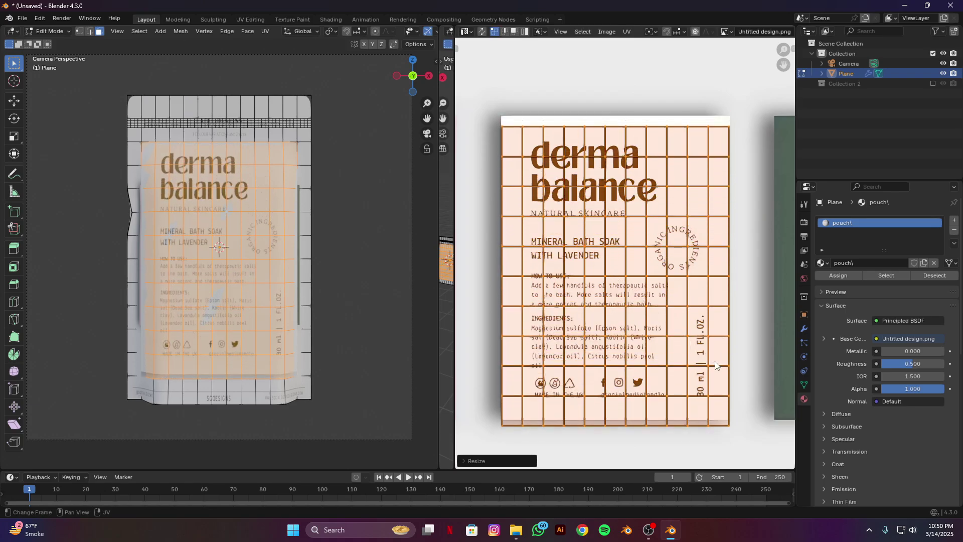
key(h)
key(alt+h)
key(g)
key(y)
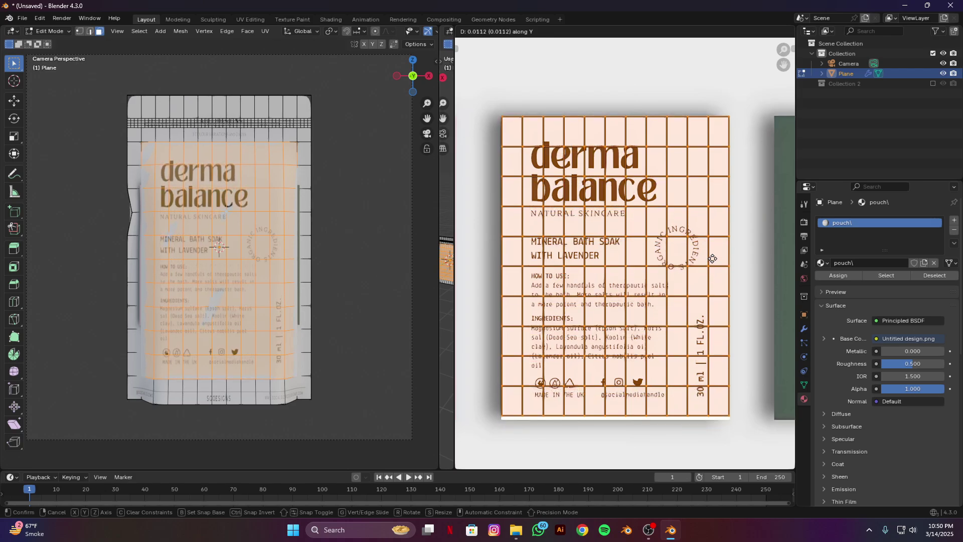
click(714, 269)
Fine-tune the front-face UVs' Y scale and vertical position to fit the white label's upper and lower edges
key(s)
key(y)
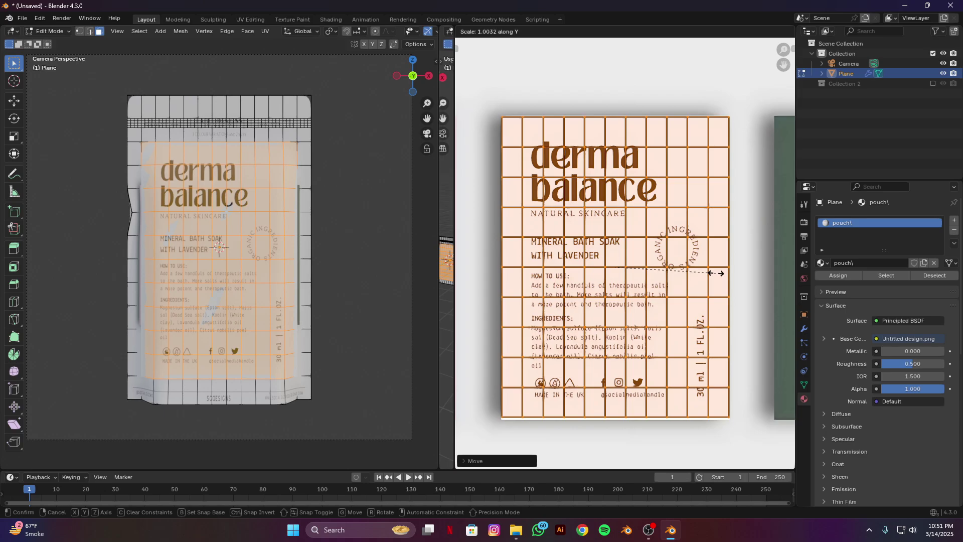
click(718, 282)
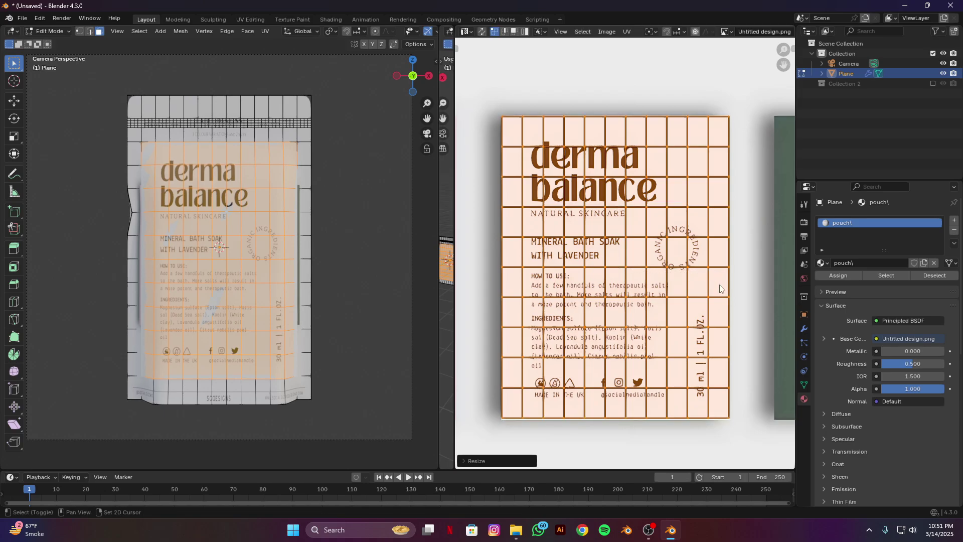
key(g)
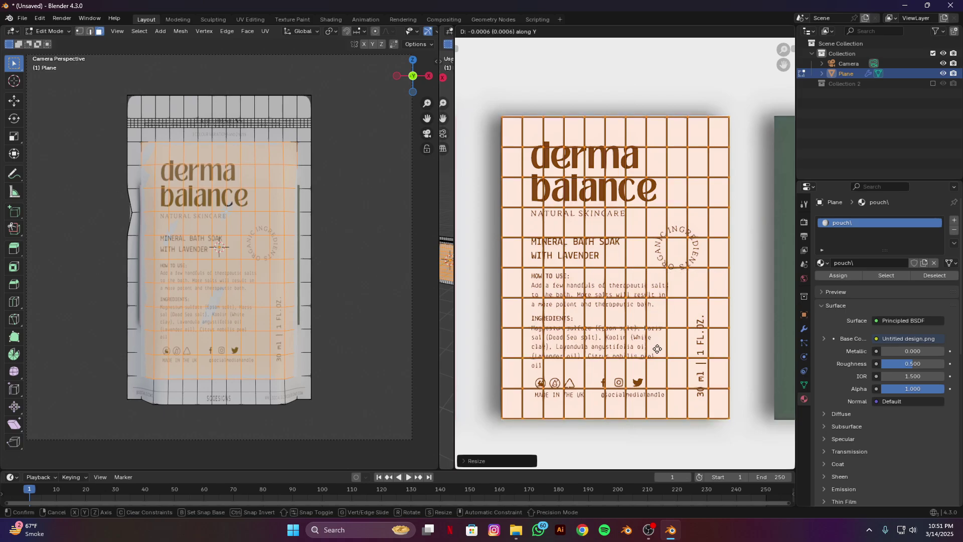
click(652, 346)
Invert the selection to the pouch's remaining faces and shrink their UVs to a small patch over the white label
key(a)
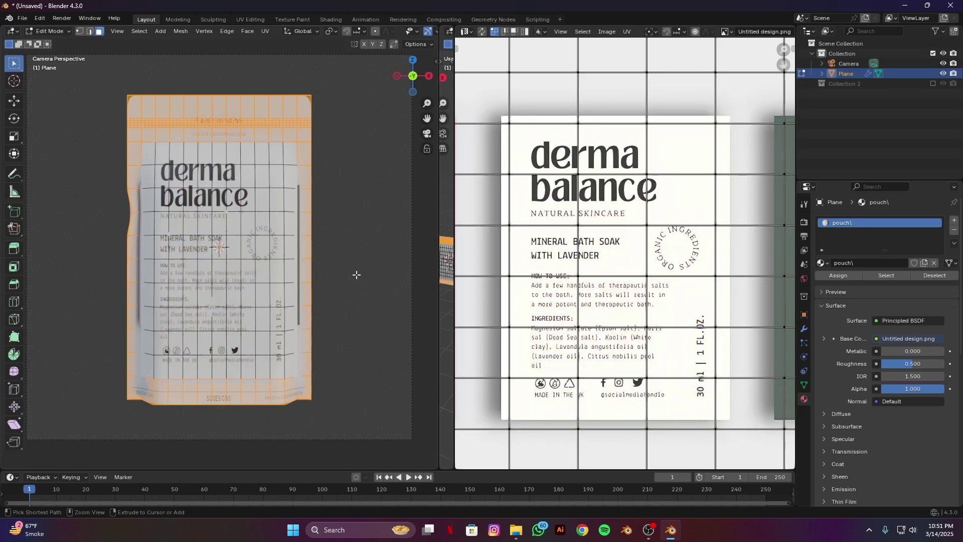
scroll(611, 279, down, 7)
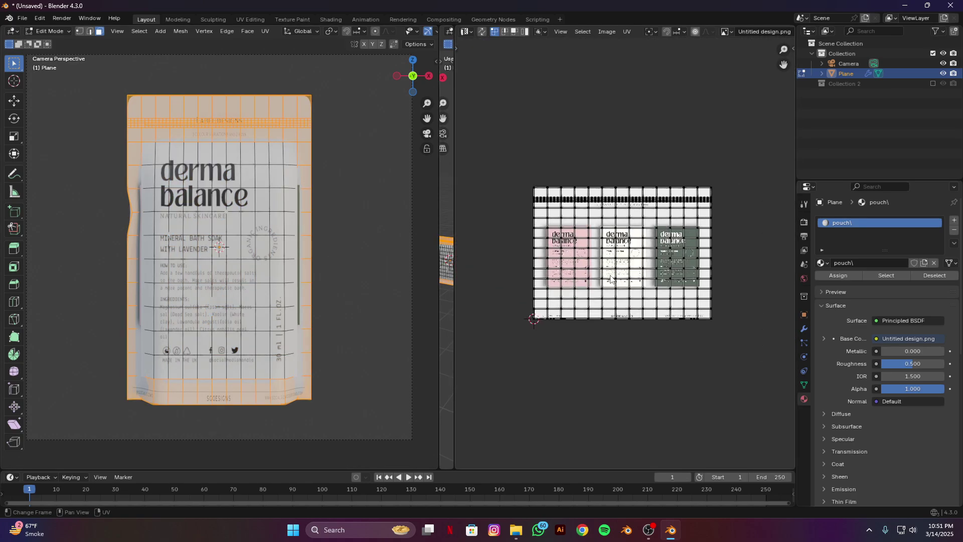
key(a)
key(s)
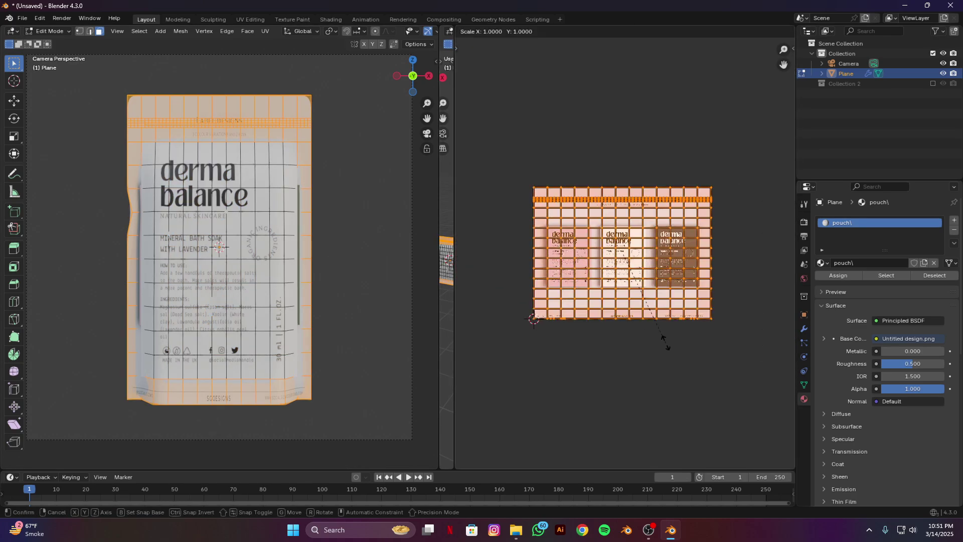
click(631, 275)
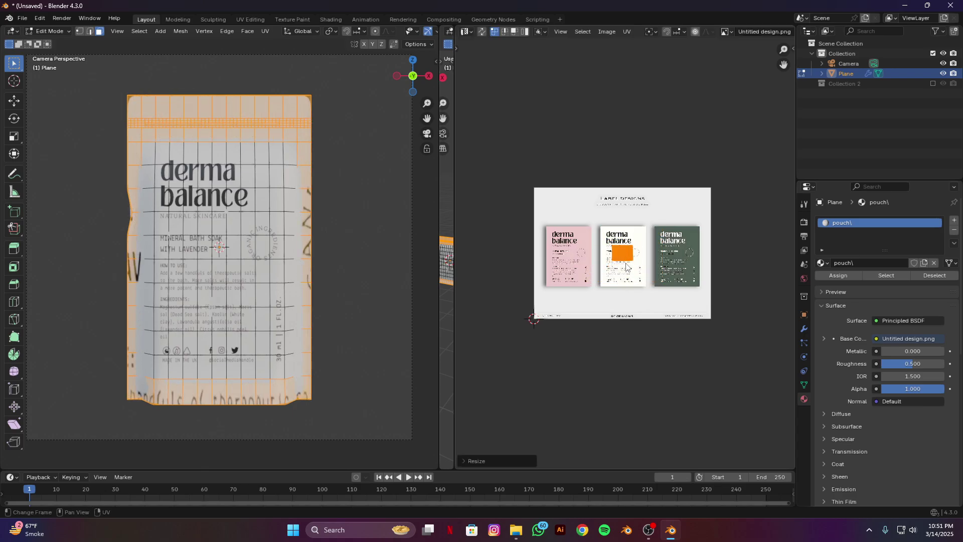
Scale the patch of remaining UVs down further and move it about 0.08 in X and 0.15 in Y onto blank white beside the label title
scroll(630, 275, up, 2)
scroll(630, 276, up, 3)
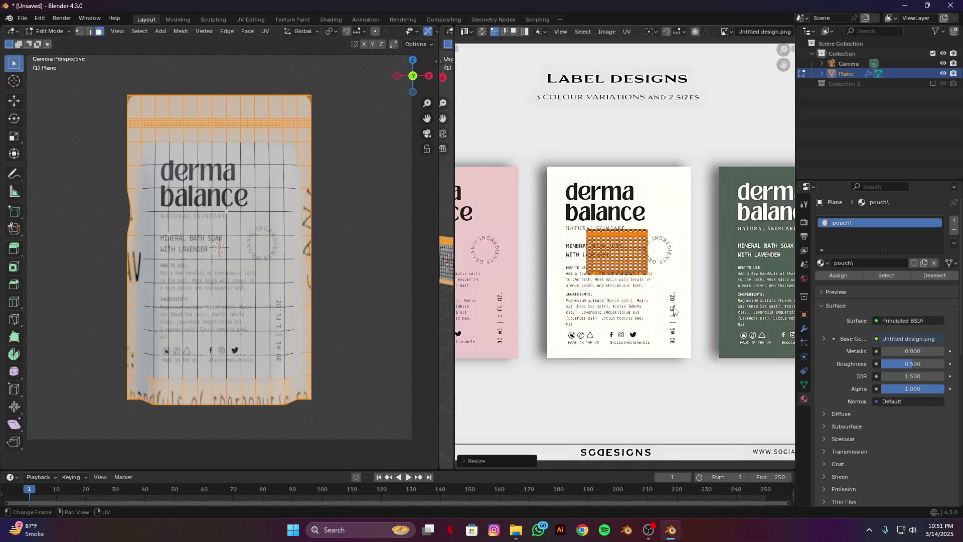
key(s)
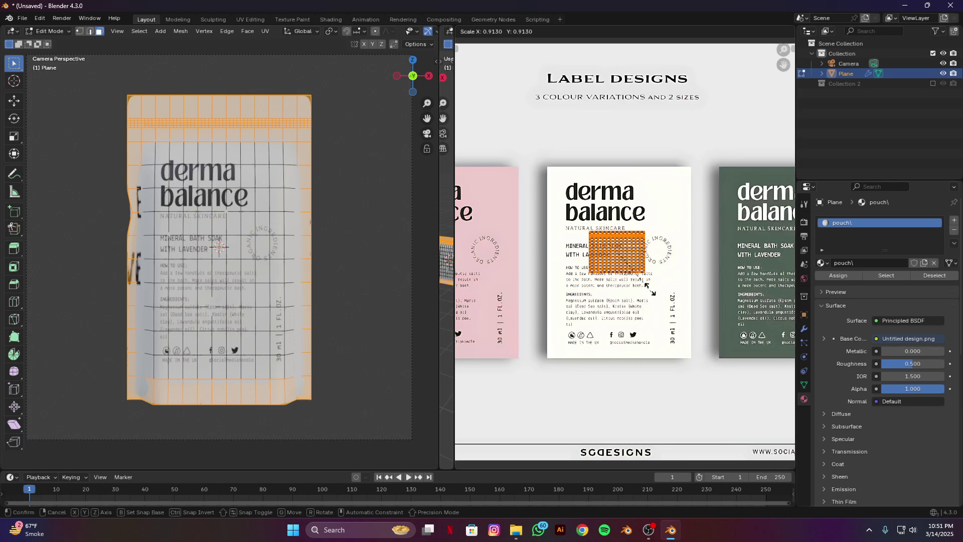
click(647, 287)
key(g)
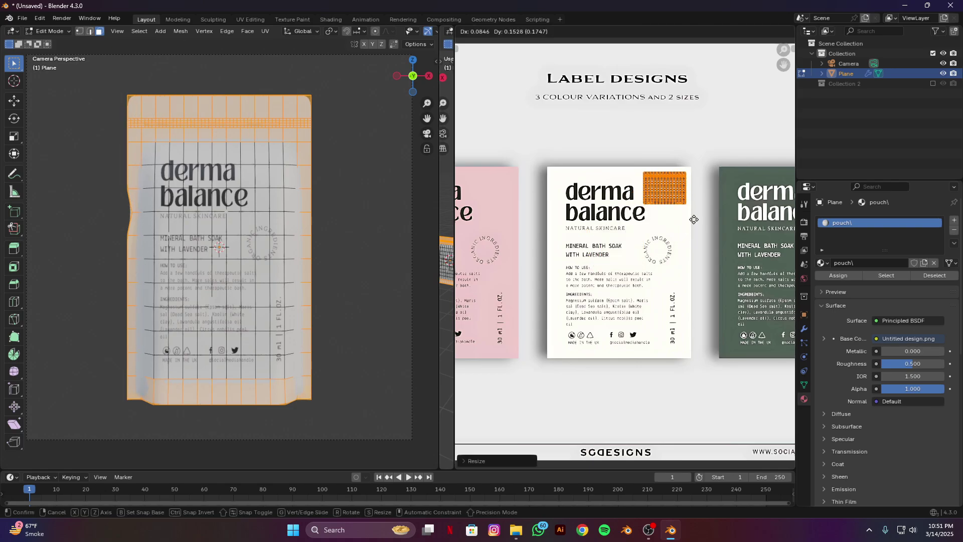
click(694, 219)
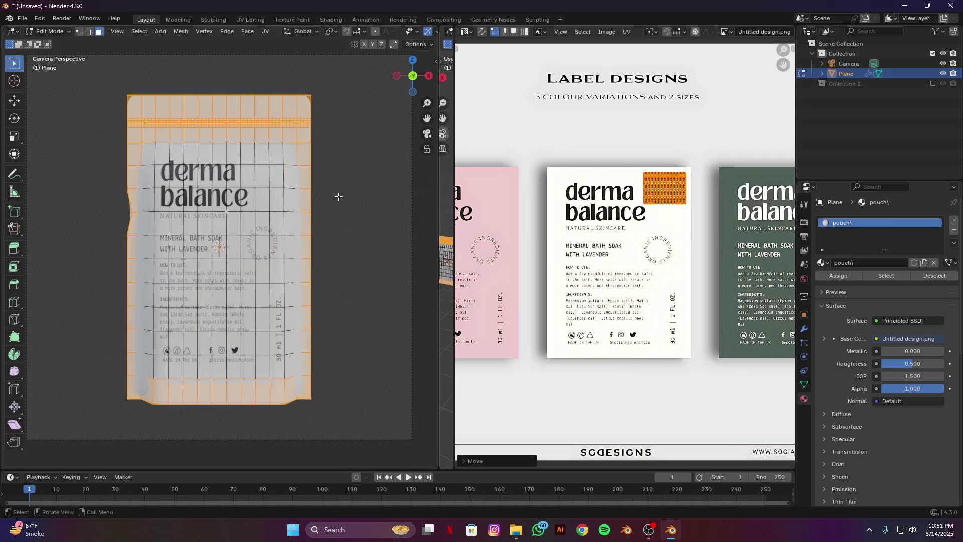
Return to Object Mode, duplicate the labelled pouch twice in place, hide the original and the second copy, and select Plane.002
key(Tab)
scroll(399, 169, down, 2)
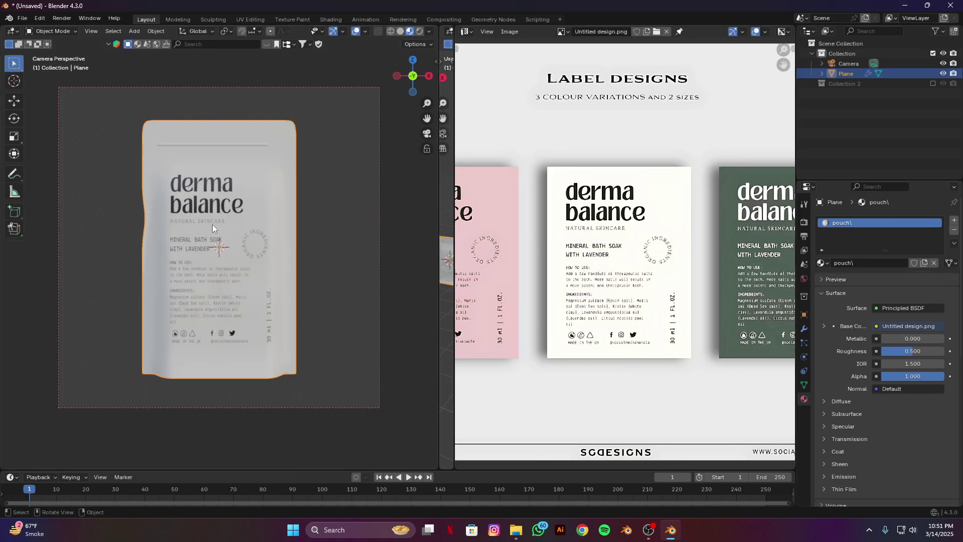
scroll(529, 296, down, 2)
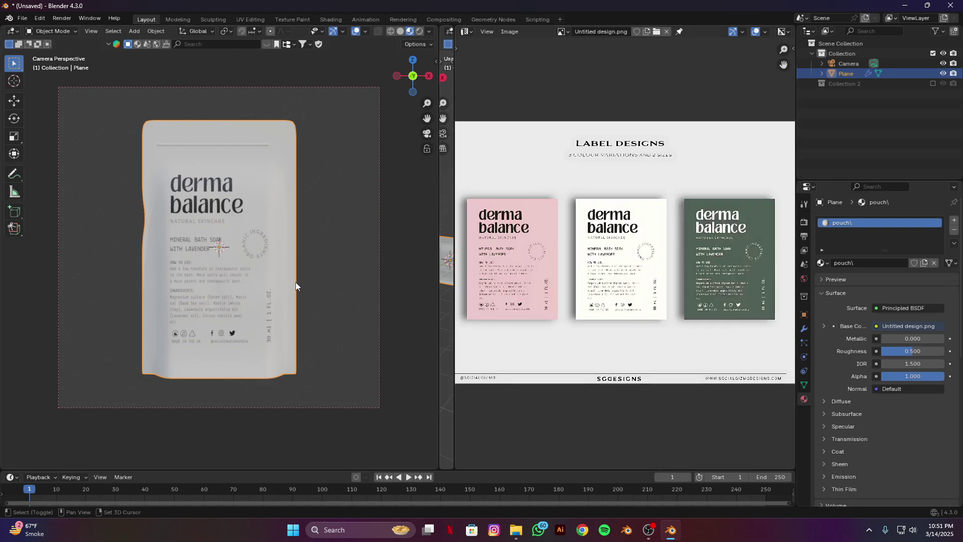
key(shift+d)
right_click(157, 286)
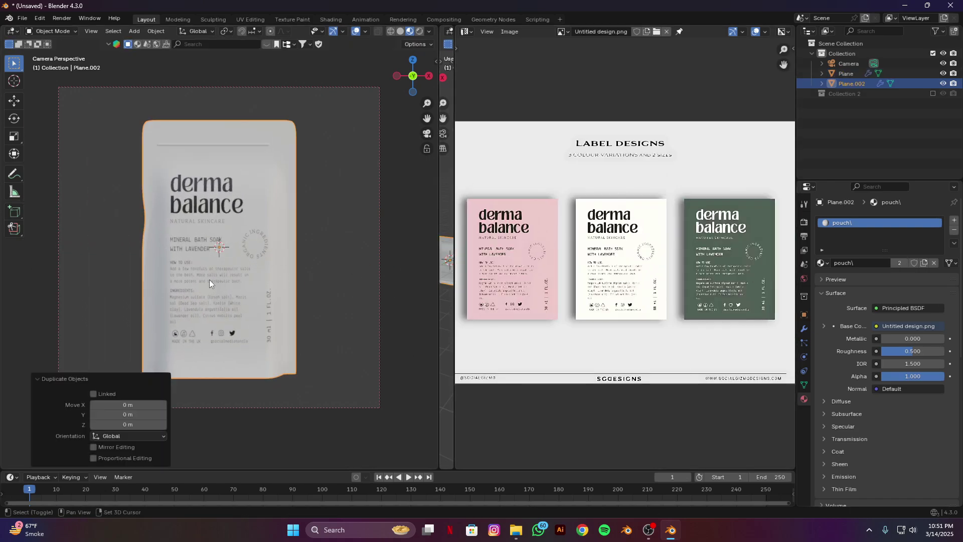
key(shift+d)
right_click(336, 269)
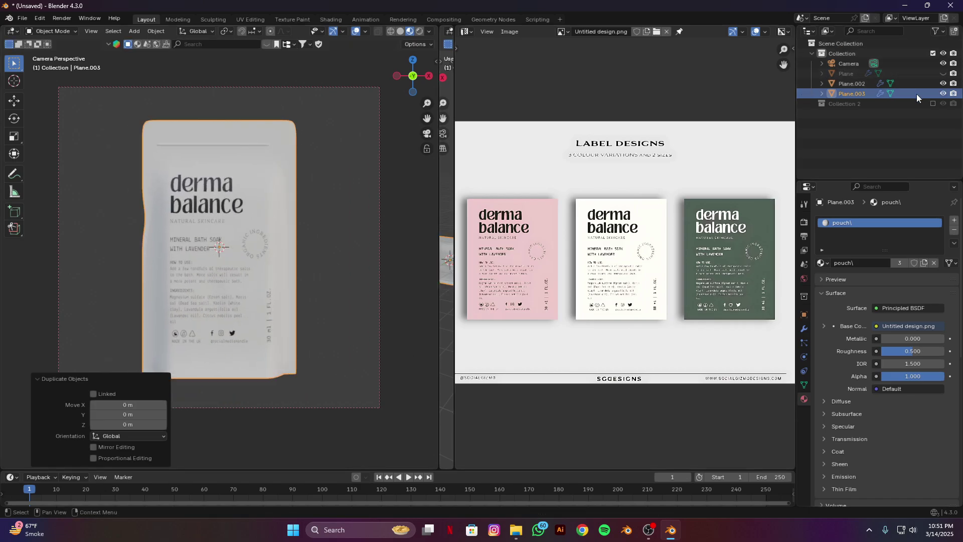
click(945, 93)
click(230, 279)
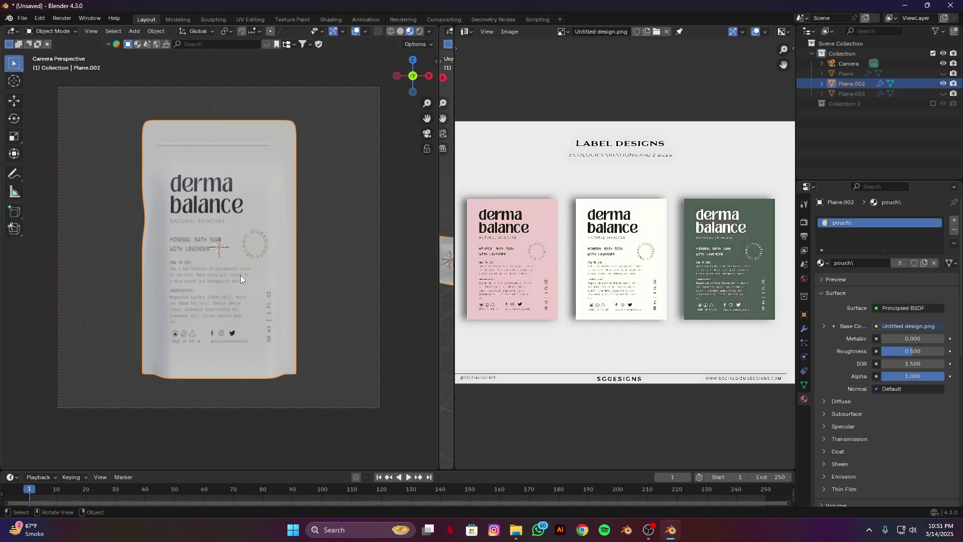
In Edit Mode on Plane.002, select the front label faces and move their UVs along X onto the pink label
key(Tab)
click(226, 224)
key(ctrl+l)
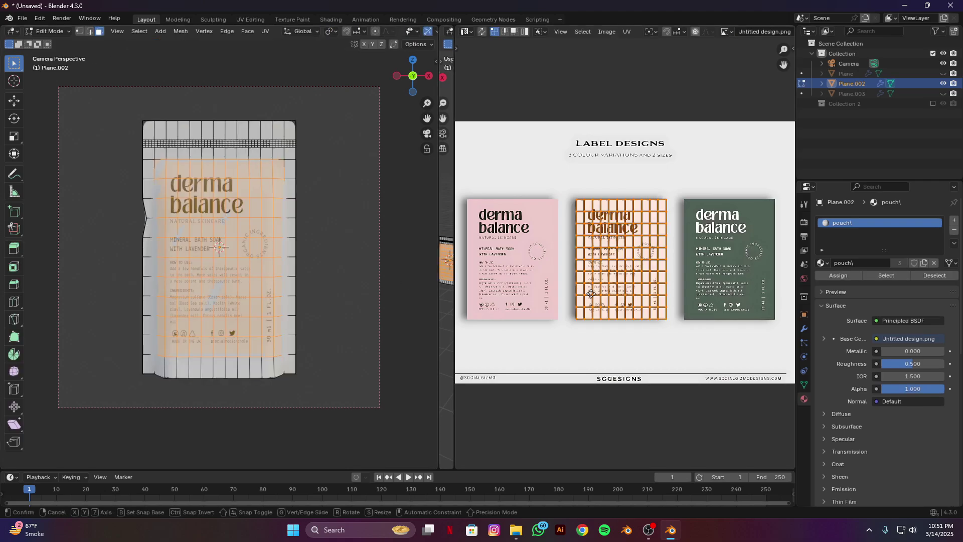
key(g)
key(x)
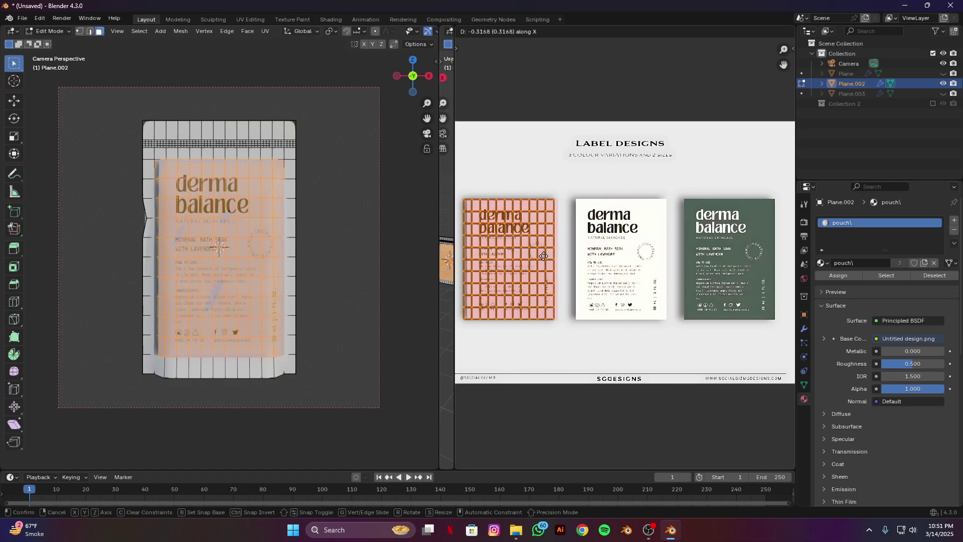
click(559, 255)
Nudge the front label UVs on Plane.002 so they line up with the edges of the pink label
scroll(564, 269, up, 5)
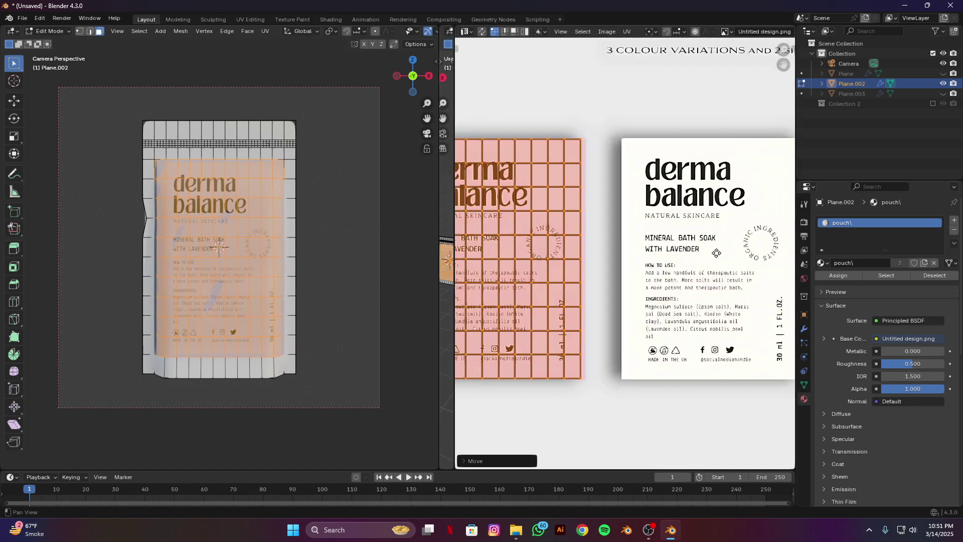
scroll(605, 277, down, 1)
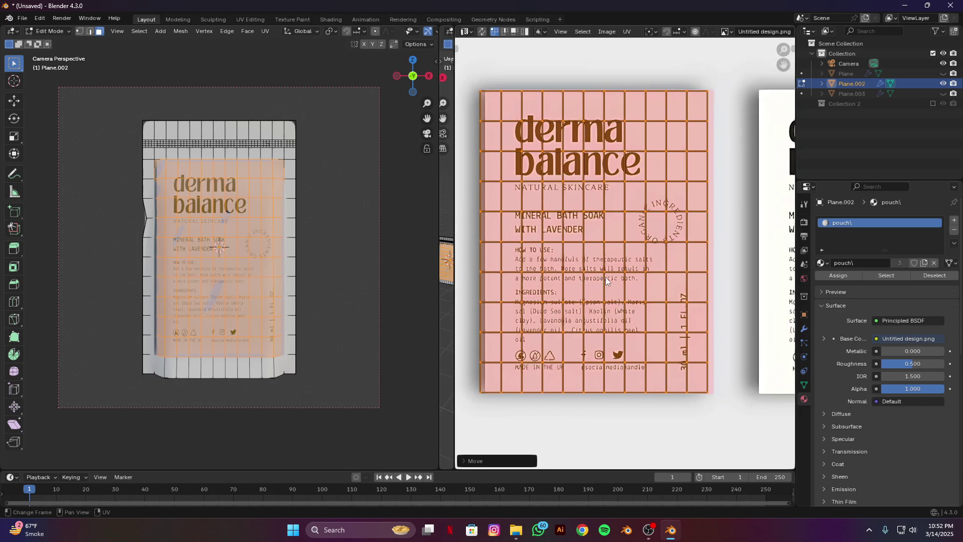
key(g)
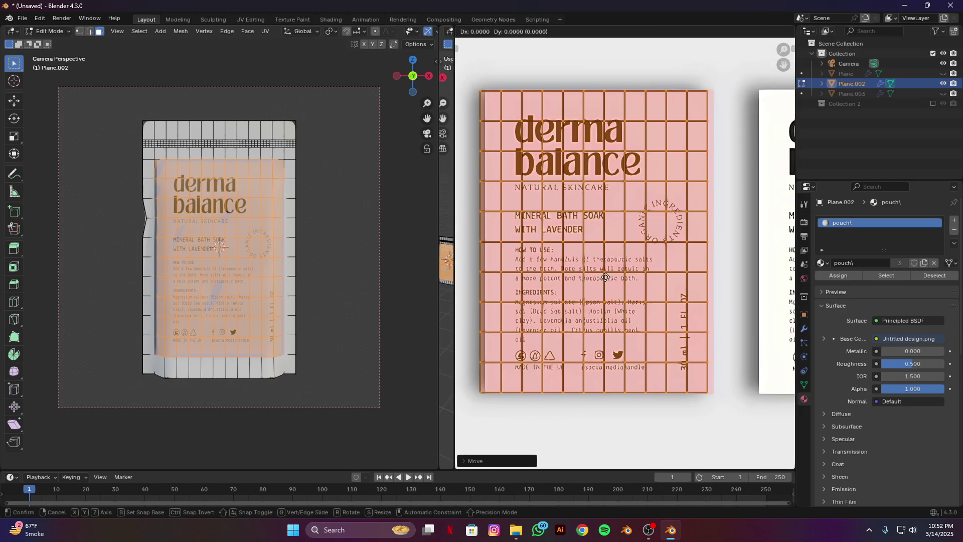
click(660, 273)
scroll(664, 274, down, 2)
scroll(664, 273, down, 1)
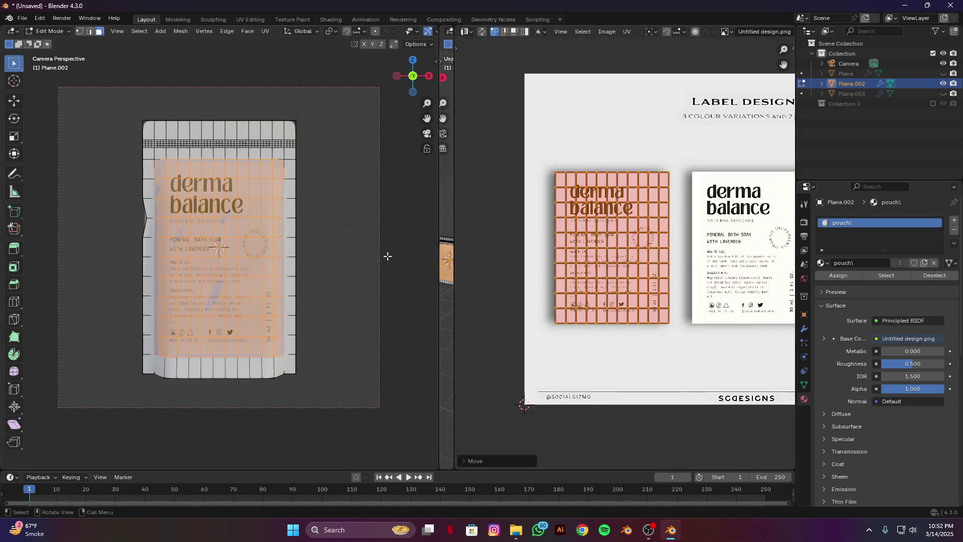
Invert the face selection, move the remaining UV patch about -0.31 along X onto the pink label, and return to Object Mode
key(ctrl+i)
scroll(767, 300, down, 1)
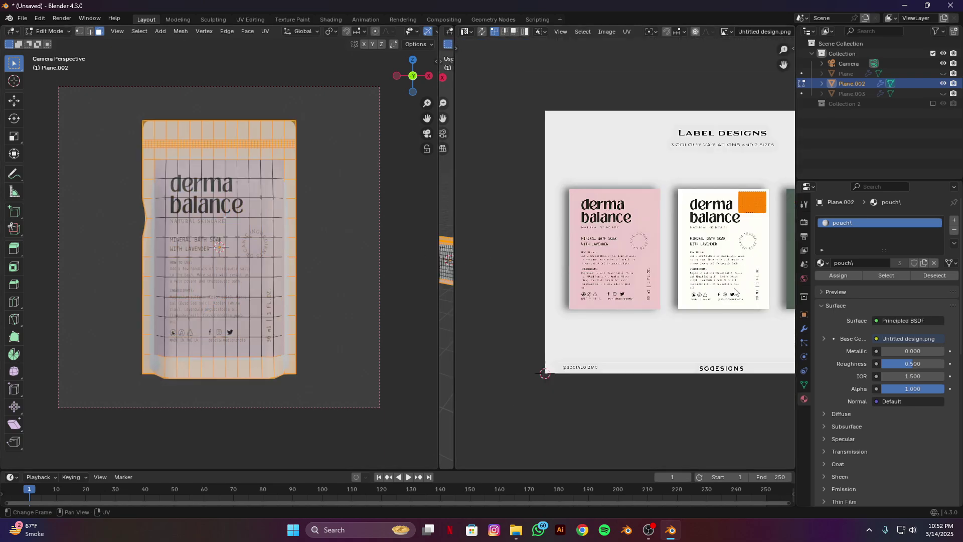
key(g)
key(x)
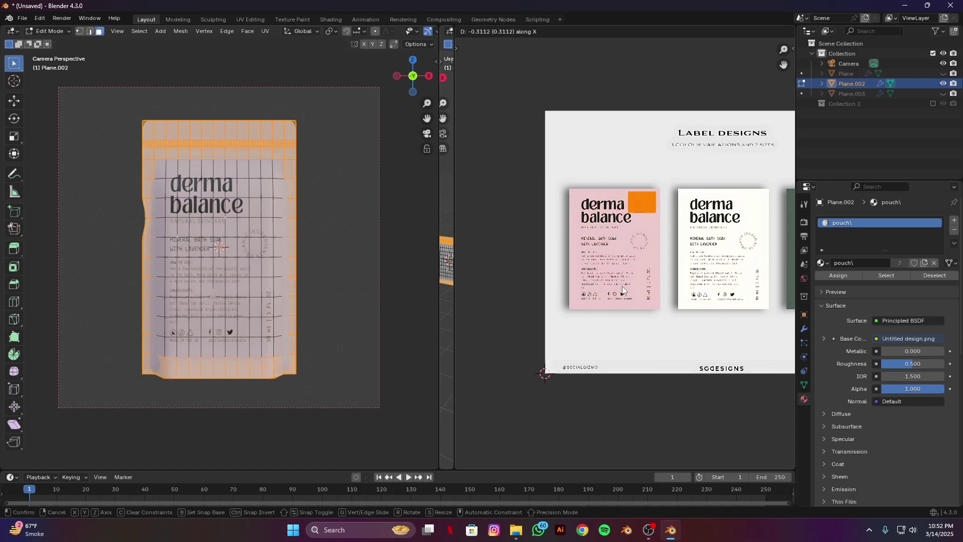
click(623, 290)
key(Tab)
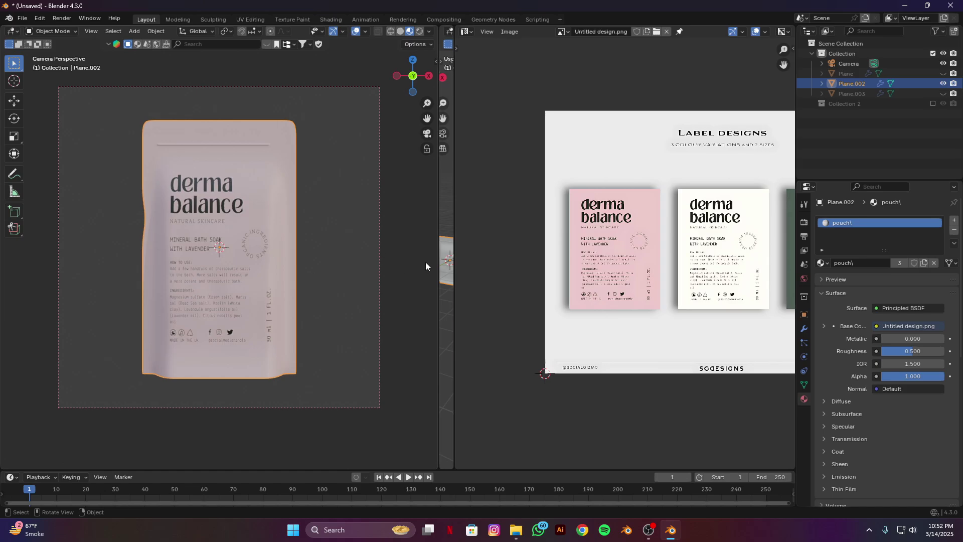
Hide Plane.002, show and select Plane.003, and enter Edit Mode with its front label faces selected
click(944, 83)
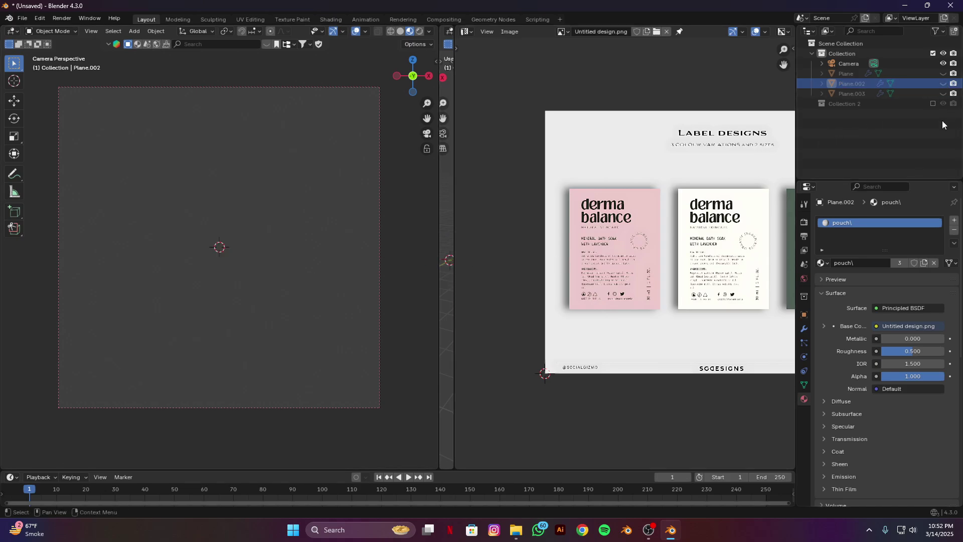
click(944, 93)
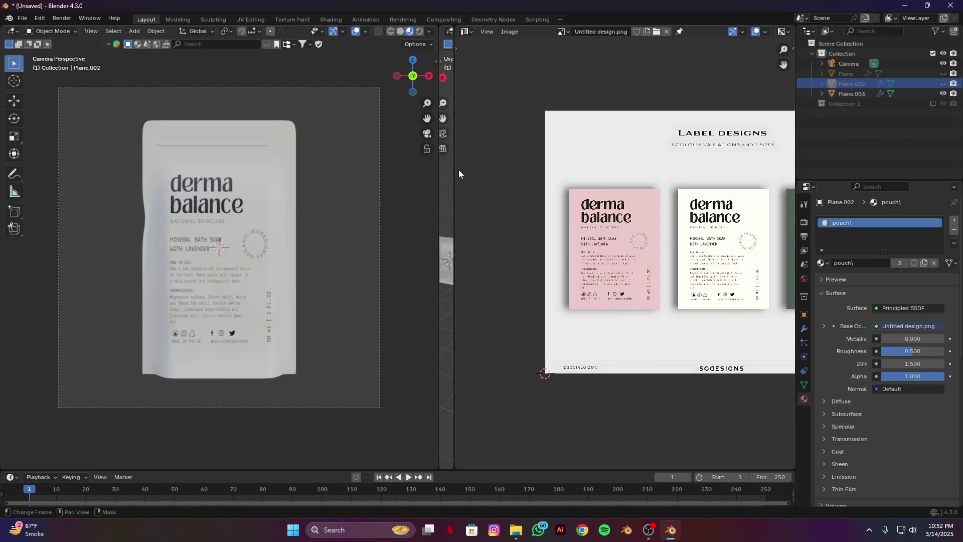
click(233, 237)
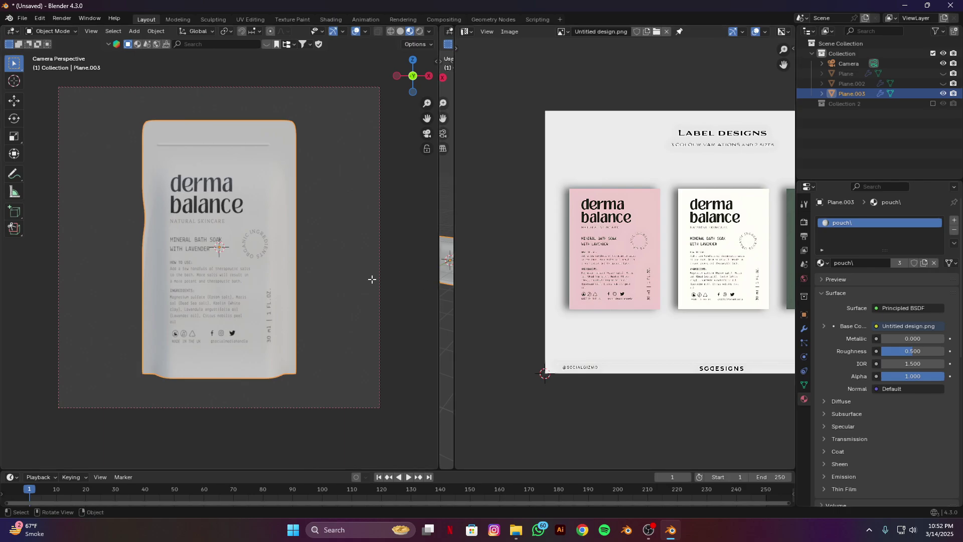
key(Tab)
key(ctrl+i)
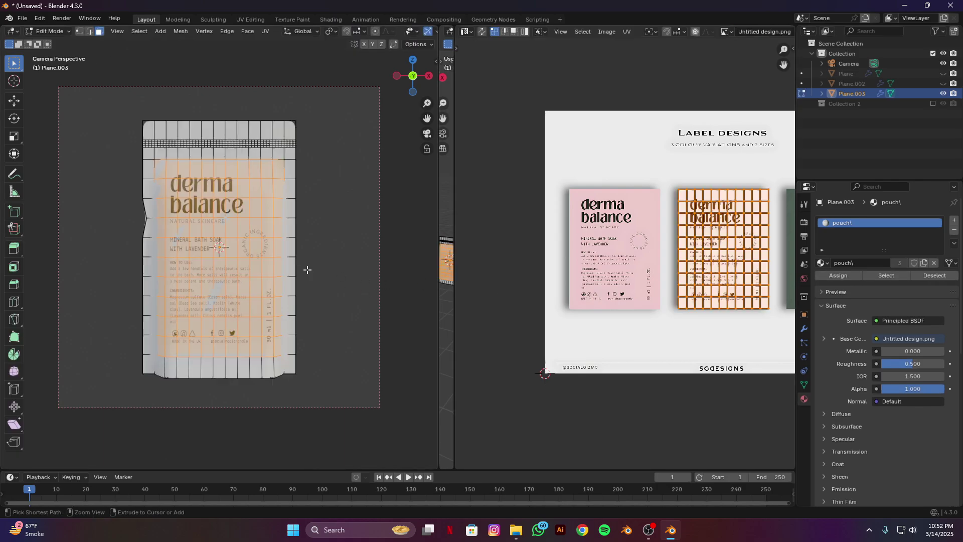
Move the front label UVs of Plane.003 along X until they fit exactly over the green label
scroll(612, 317, right, 5)
key(g)
key(x)
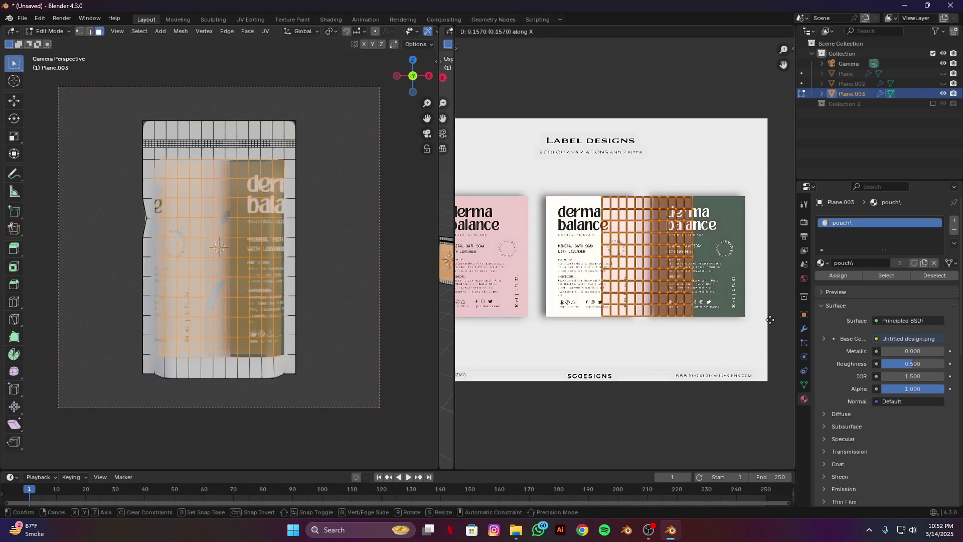
click(647, 311)
scroll(646, 311, up, 2)
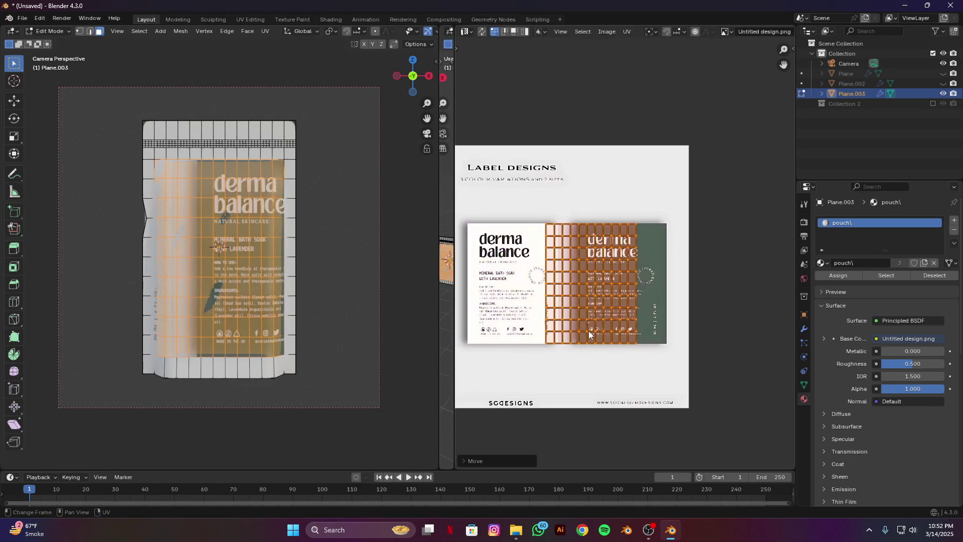
scroll(577, 321, right, 2)
key(g)
key(x)
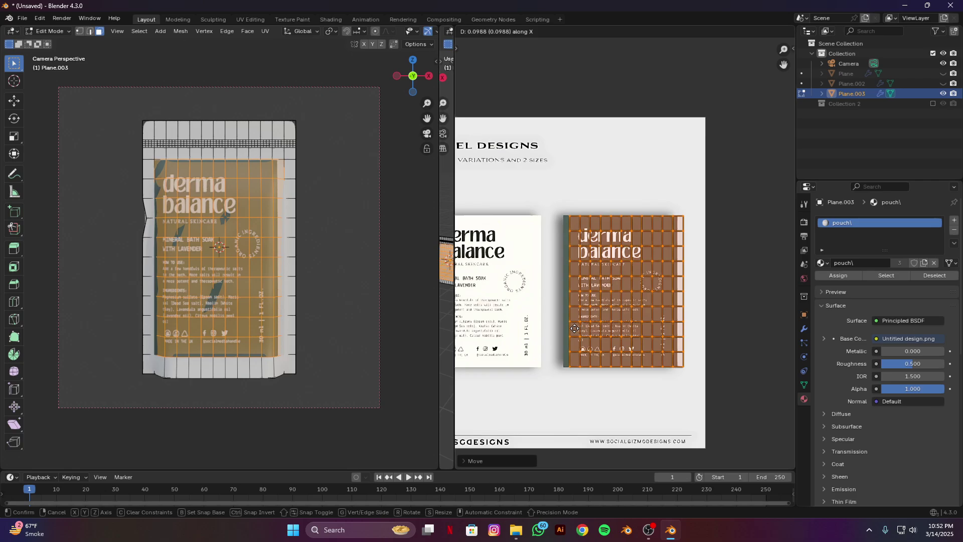
click(571, 328)
scroll(583, 329, up, 4)
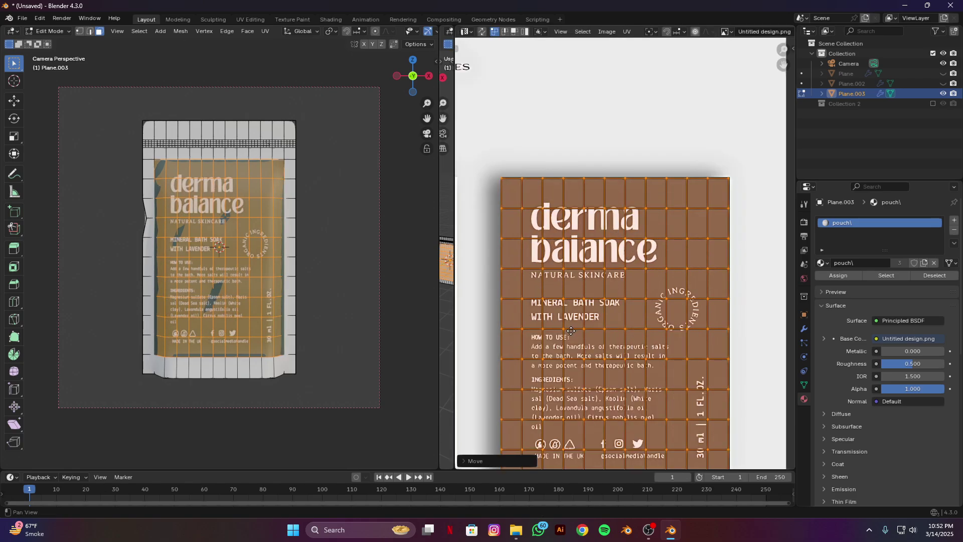
scroll(603, 301, down, 1)
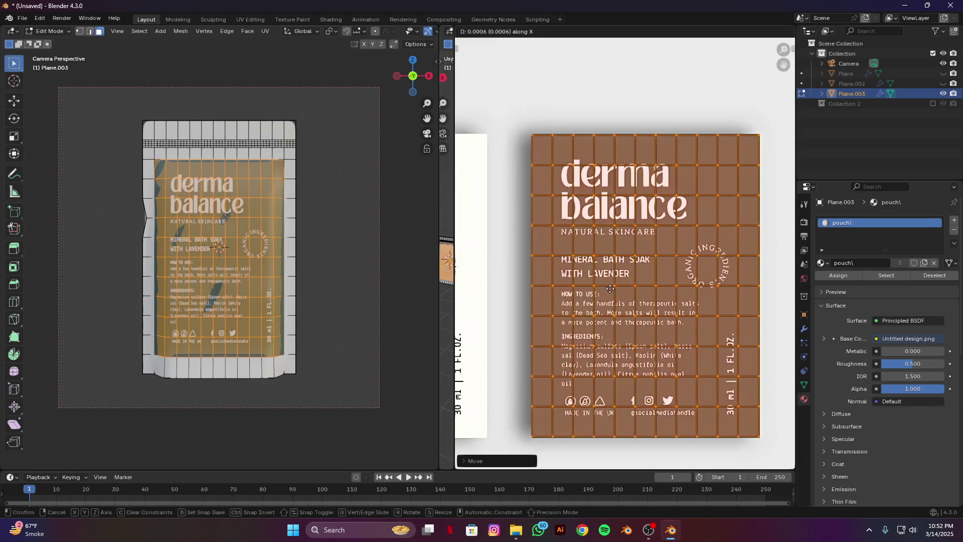
Invert the face selection, move the remaining UV patch along X onto plain green beside the label title, and return to Object Mode
key(ctrl+i)
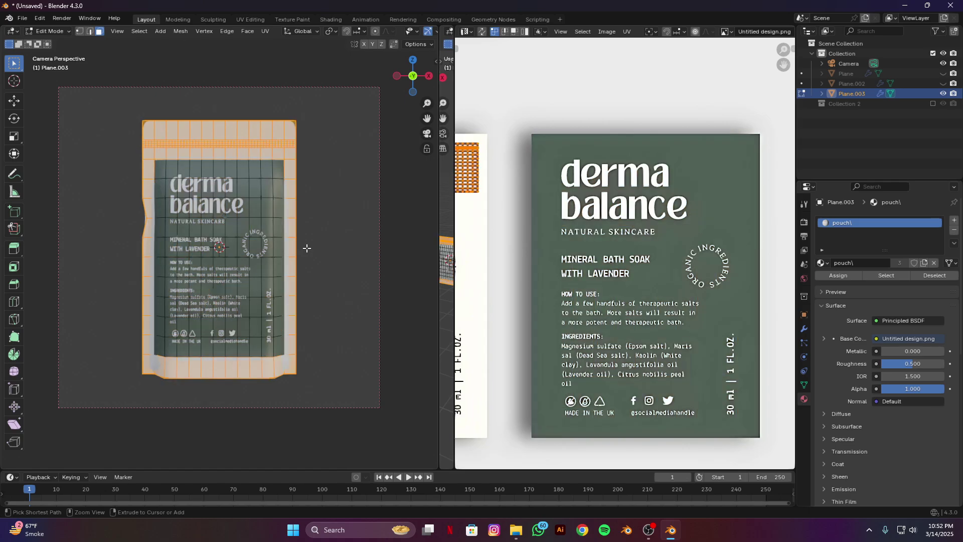
key(g)
key(x)
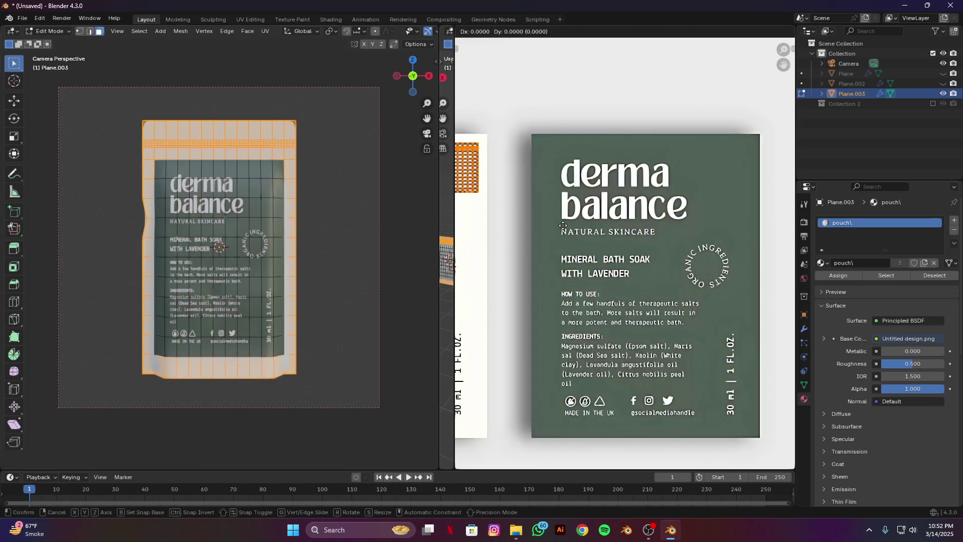
click(499, 224)
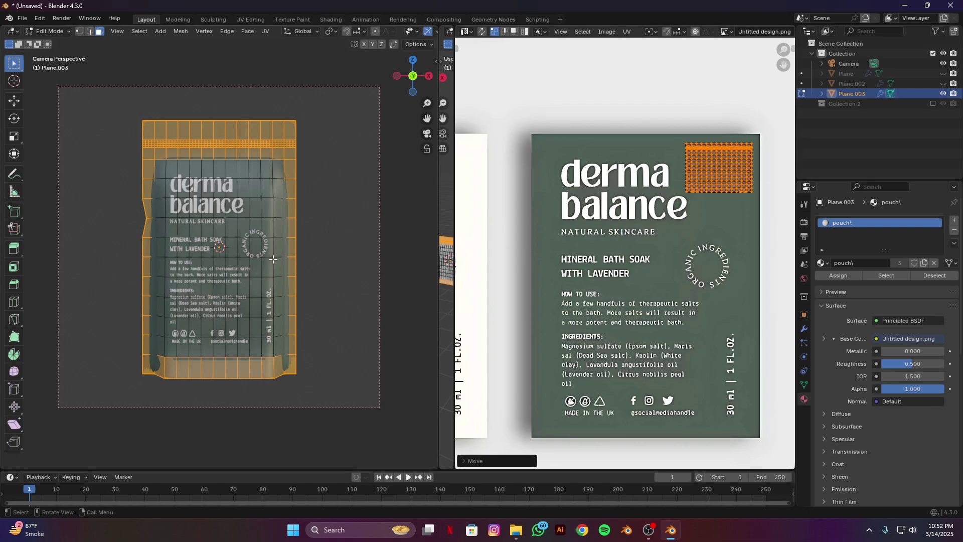
key(Tab)
scroll(266, 259, down, 2)
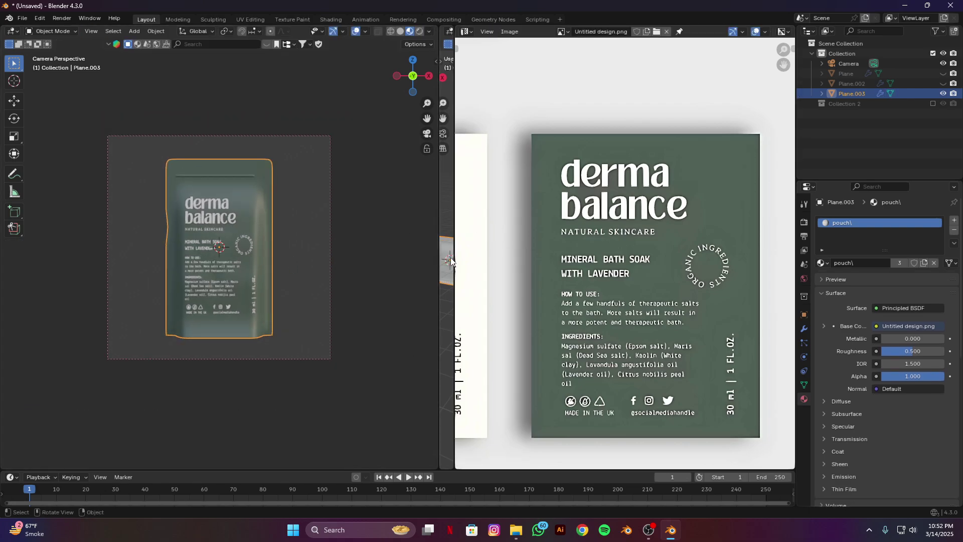
Widen the second 3D viewport over the image editor and unhide Plane and Plane.002
drag(454, 257, 781, 273)
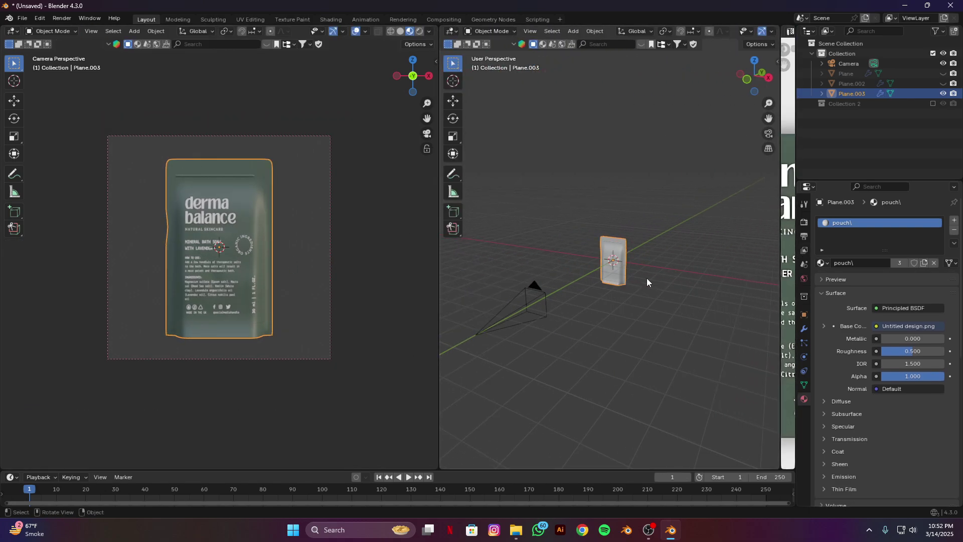
middle_drag(631, 285, 652, 285)
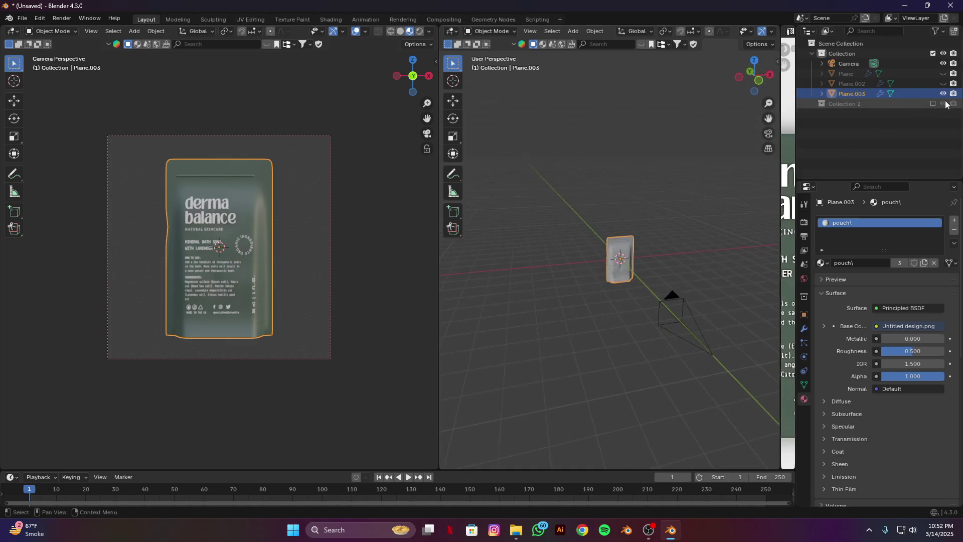
drag(944, 75, 944, 83)
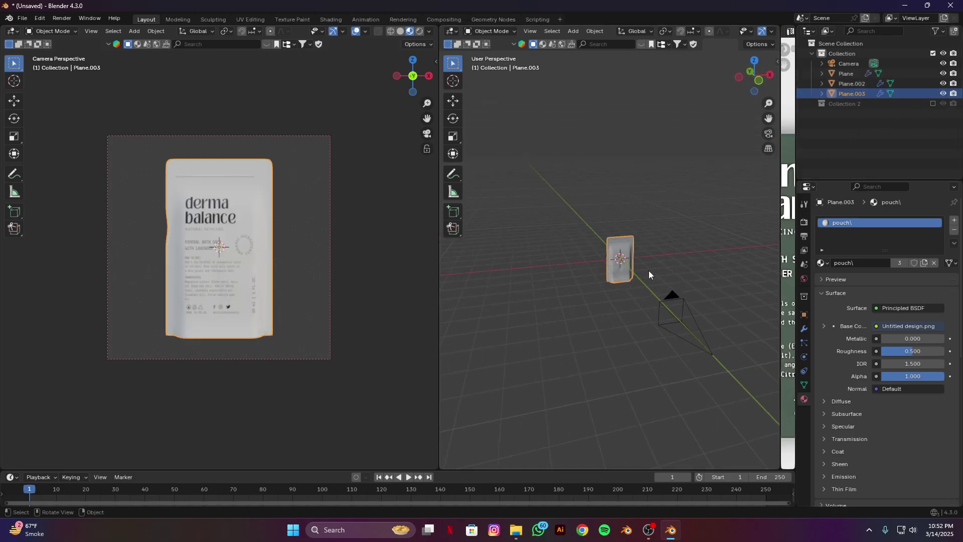
Select the pink pouch Plane.002 and move it along negative X until it stands clear of the white pouch
click(856, 82)
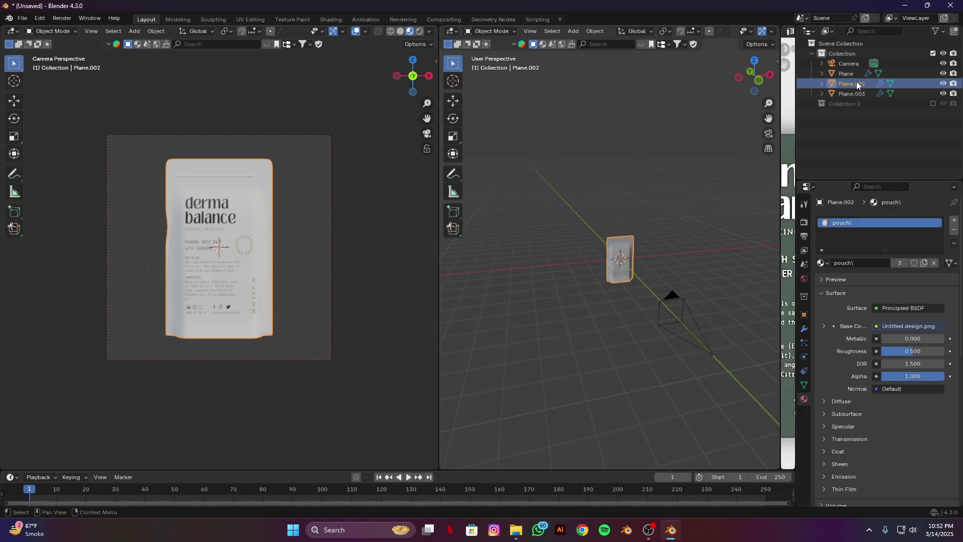
key(shift+d)
key(x)
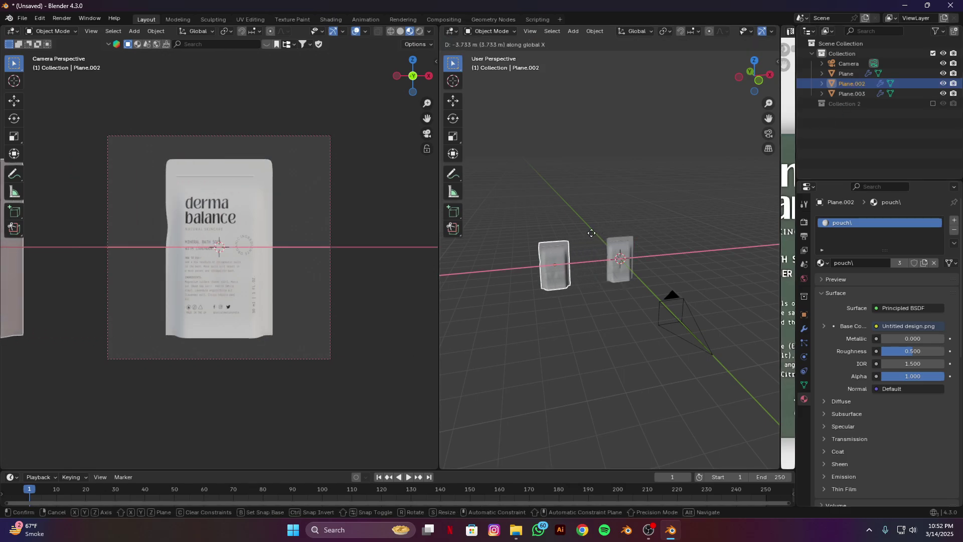
click(615, 228)
key(ctrl+z)
key(ctrl+z)
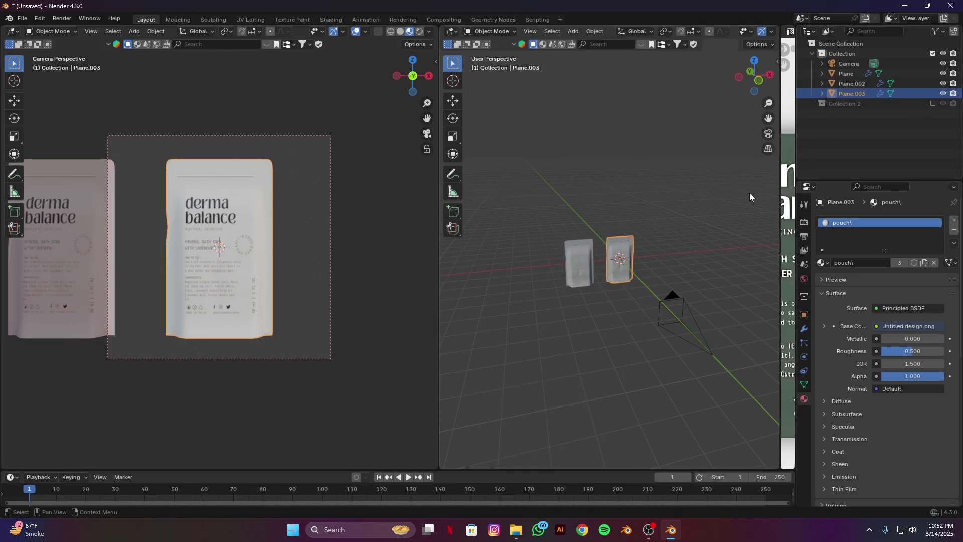
Move the green pouch Plane.003 about 1.82 m along positive X, beside the white pouch
key(shift+d)
key(x)
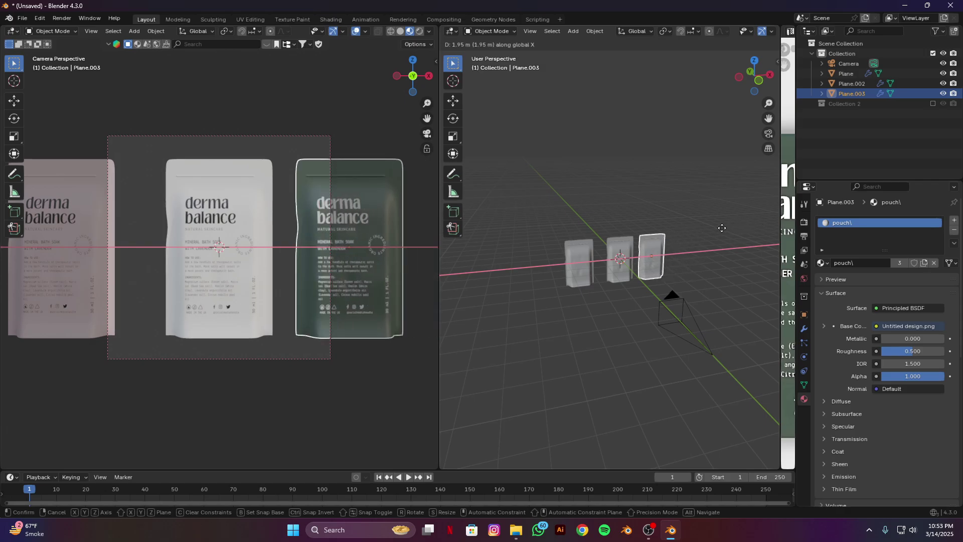
click(720, 228)
Add a mesh plane as the floor, scale it to about 11.24, and lower it along Z to the base of the pouches
middle_drag(631, 288, 622, 297)
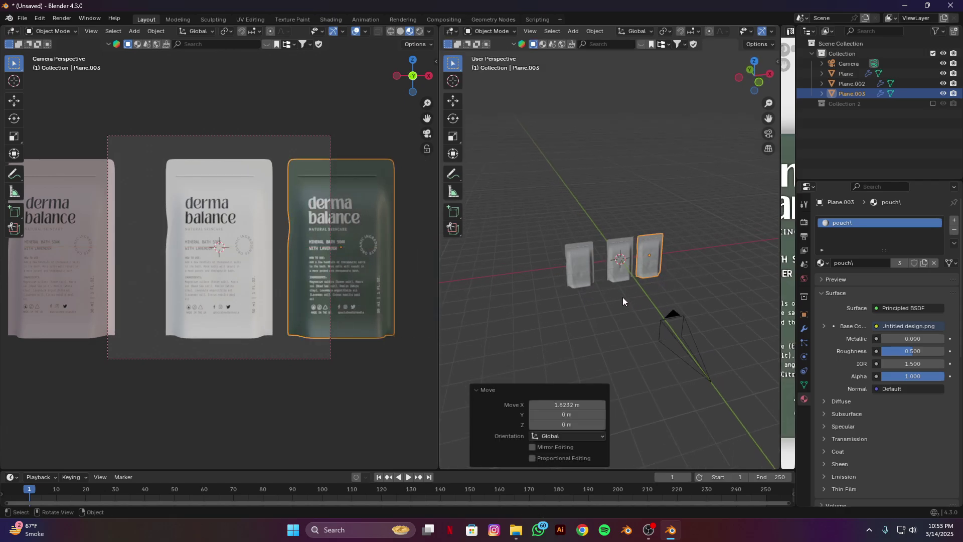
key(shift+a)
mouse_move(586, 152)
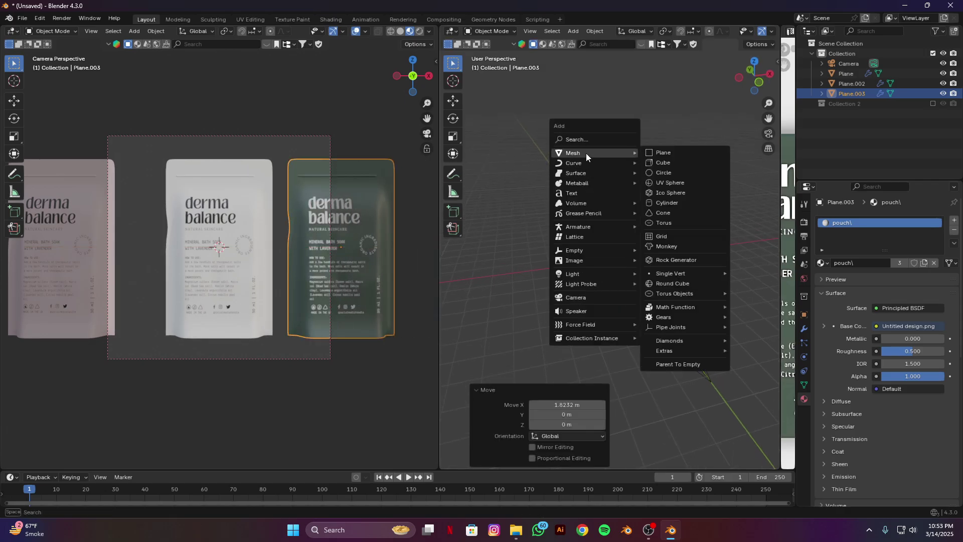
click(660, 152)
key(s)
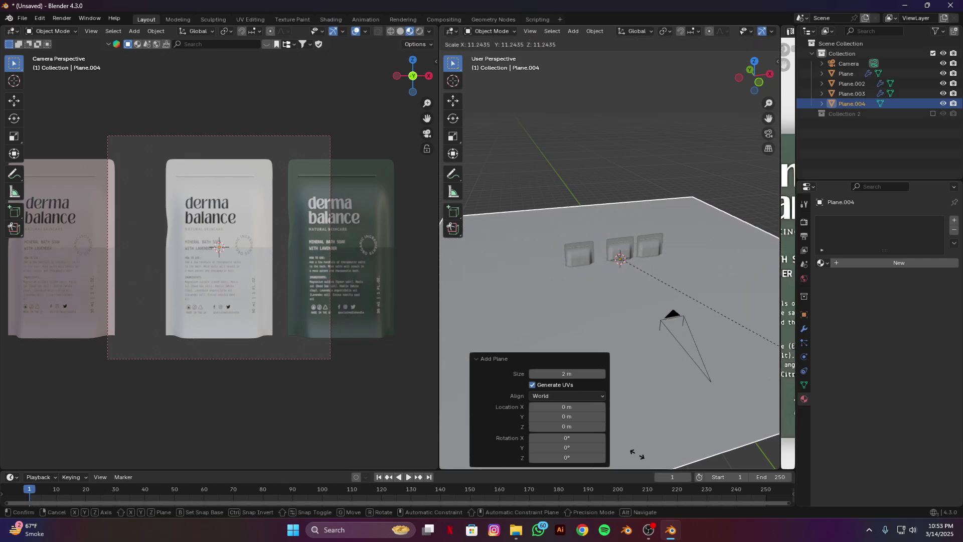
click(637, 454)
key(g)
key(z)
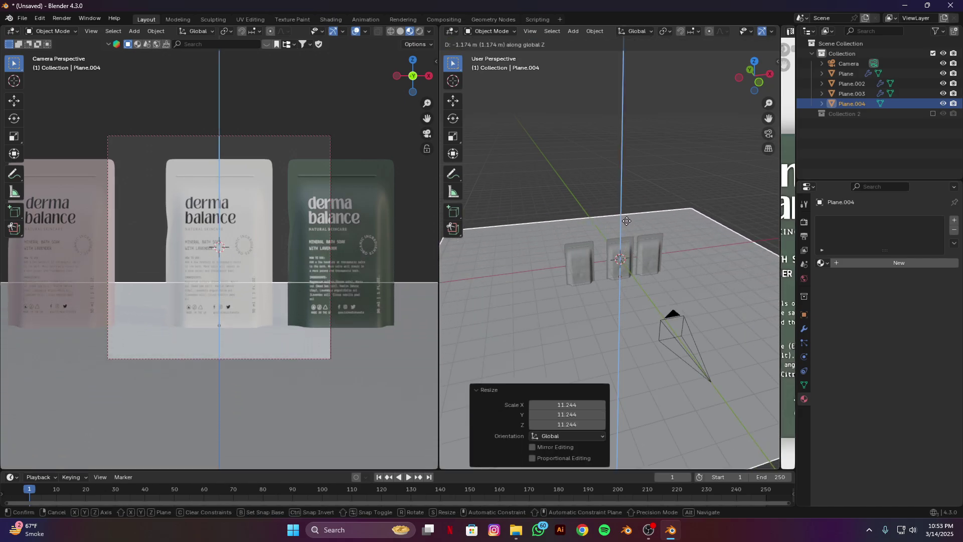
click(628, 223)
Select the pink, white and green pouches together and rotate them -90° about the global X axis
click(590, 256)
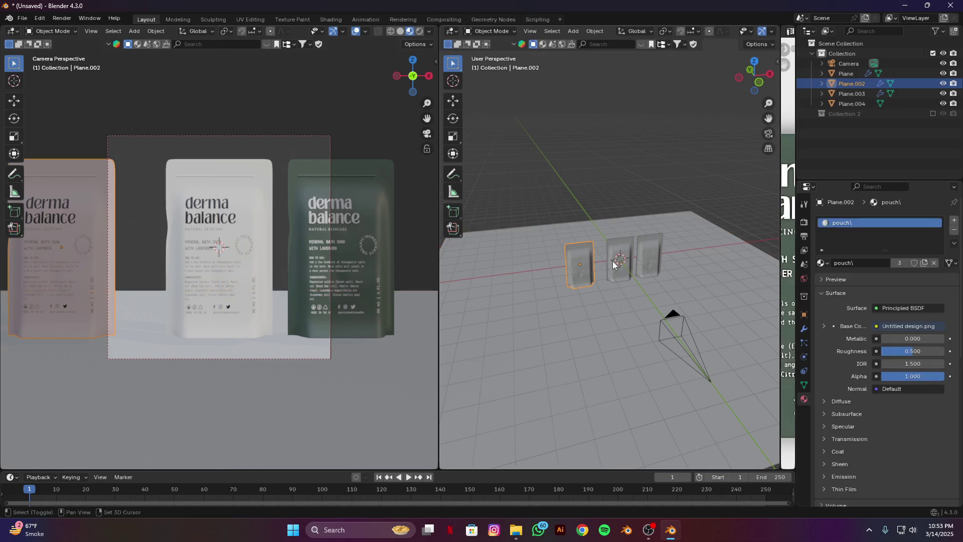
shift+click(627, 260)
shift+click(659, 256)
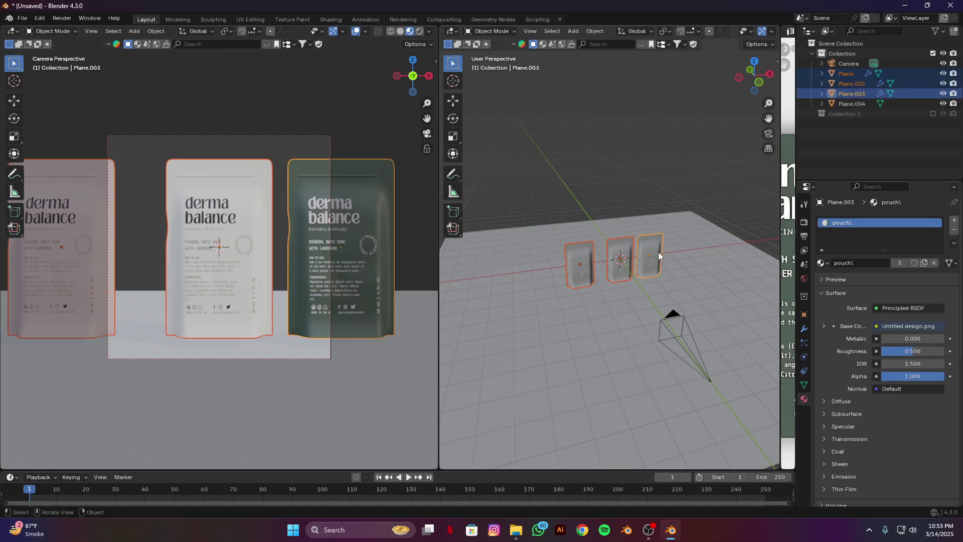
text(rx-90)
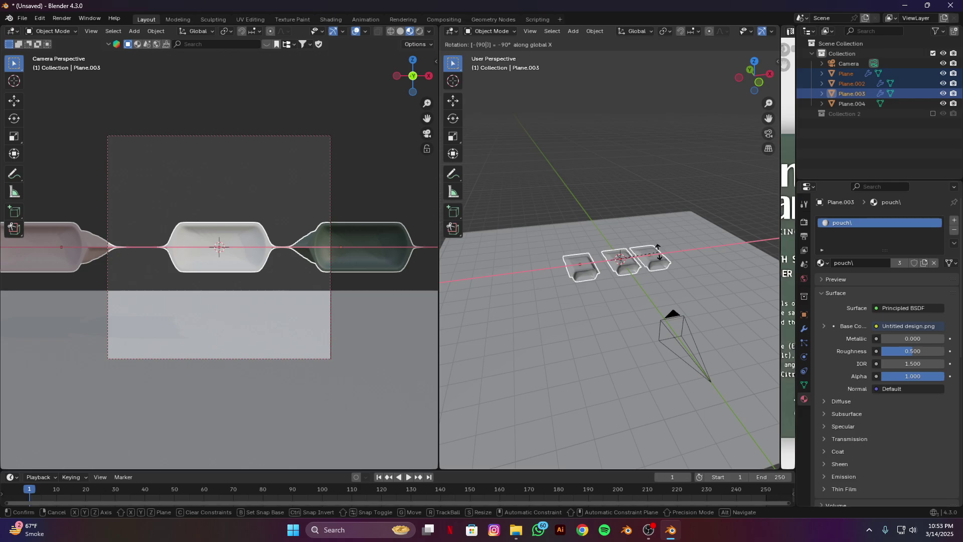
key(Return)
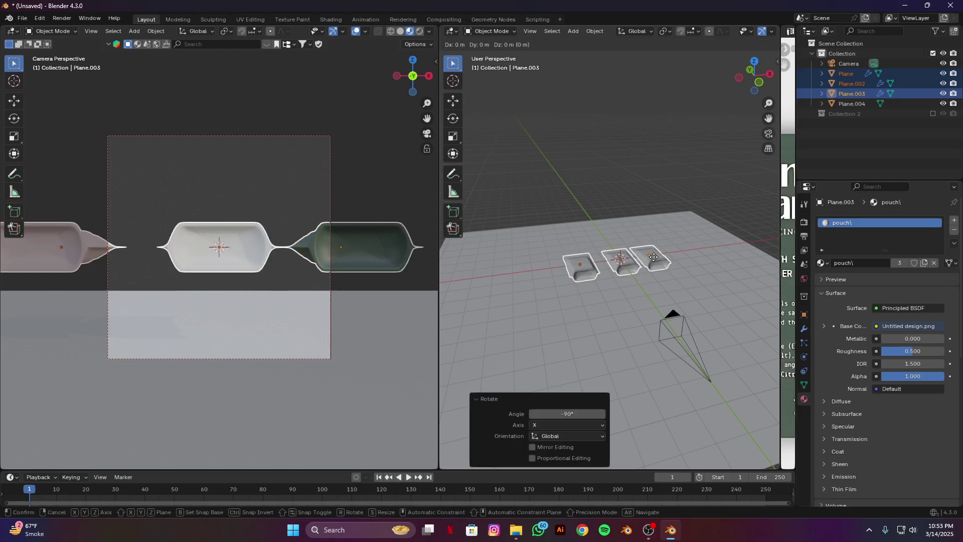
Raise the floor plane Plane.004 about 1.18 m along Z, up to the underside of the flat-lying pouches
click(604, 324)
key(g)
key(z)
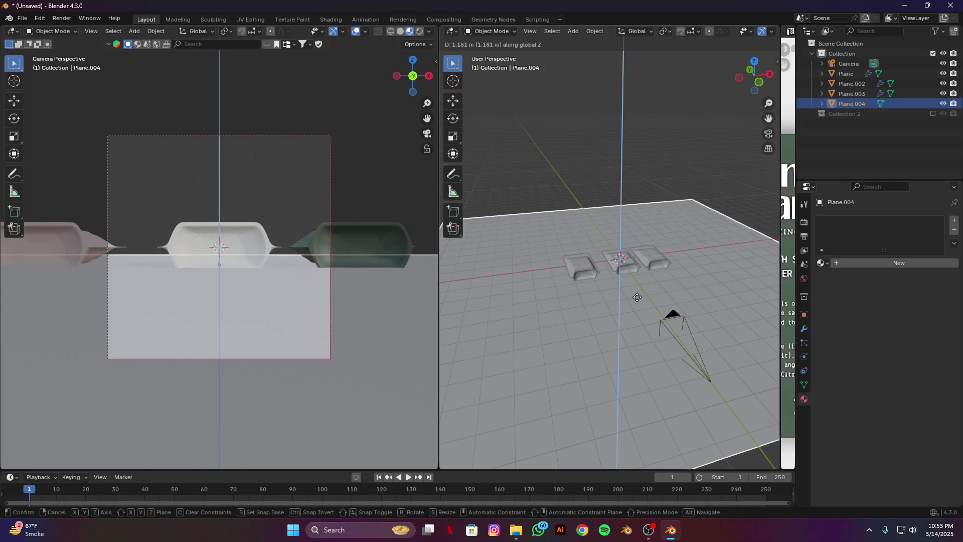
click(634, 298)
Select the white, pink and green pouches together and rotate them about -5.87° around the global X axis
middle_drag(634, 299, 681, 287)
click(653, 278)
shift+click(655, 256)
shift+click(664, 302)
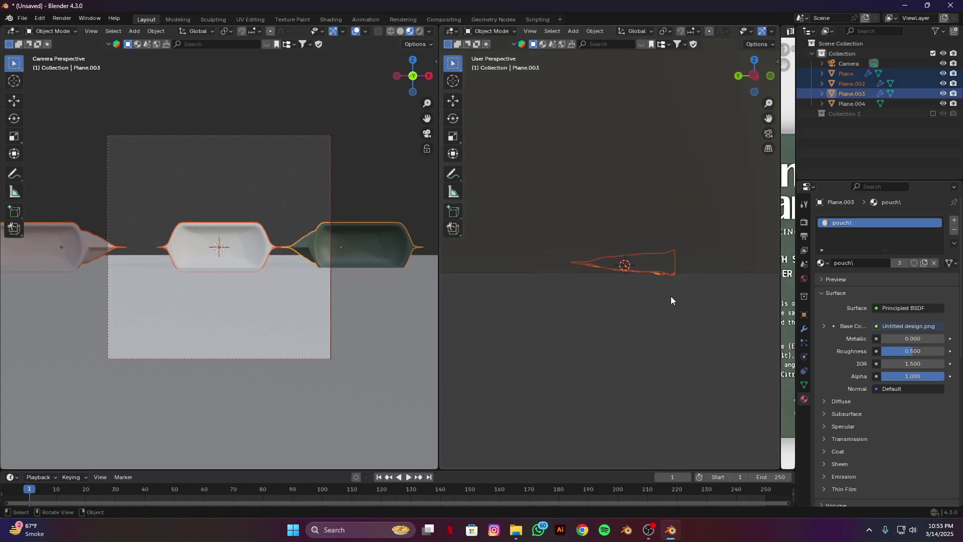
key(r)
key(x)
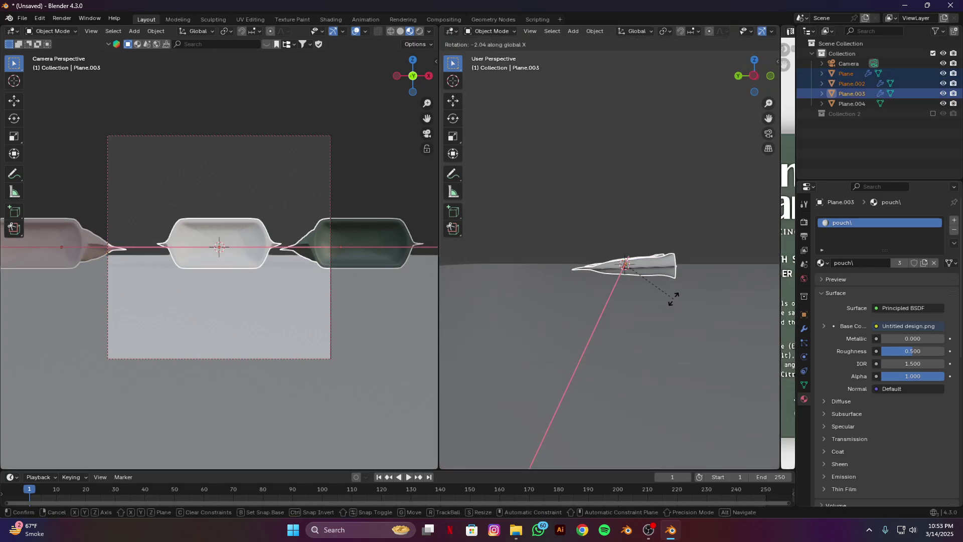
click(676, 297)
Lower the three selected pouches about 0.098 m along Z onto the floor plane
mouse_move(676, 297)
middle_down()
mouse_move(679, 284)
mouse_move(679, 294)
middle_up()
key(g)
key(z)
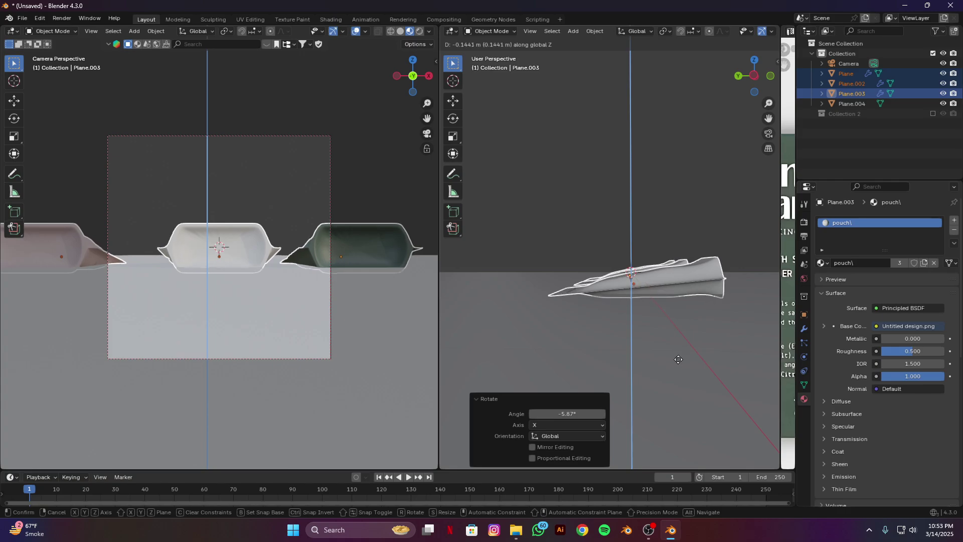
click(687, 336)
Select the floor plane Plane.004 and lower it about 0.018 m along Z, checking from beneath the pouches
middle_drag(688, 335, 707, 217)
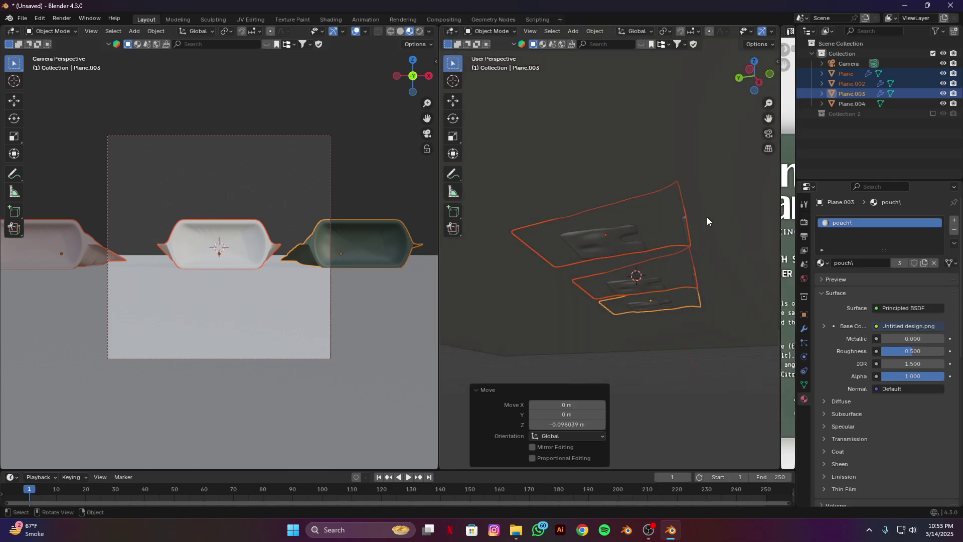
click(712, 206)
key(g)
key(z)
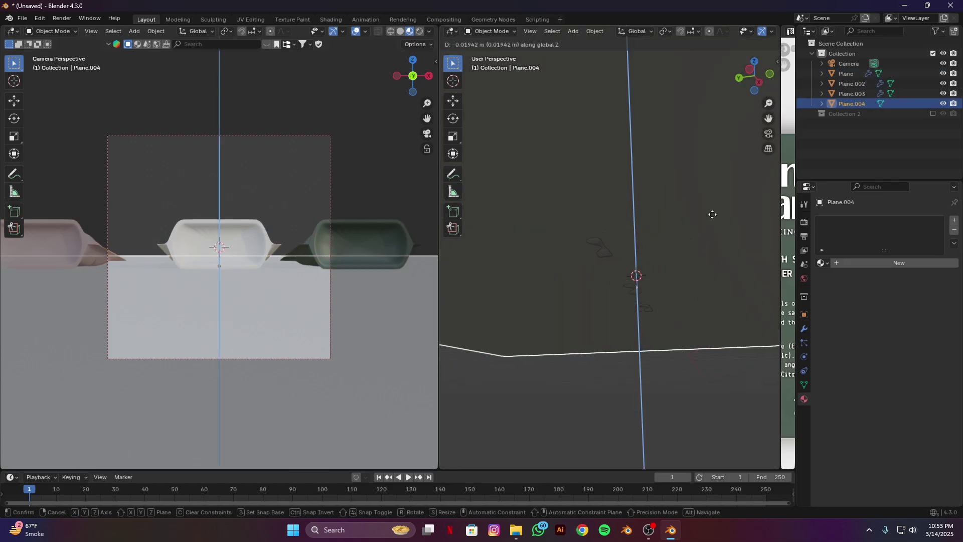
click(714, 213)
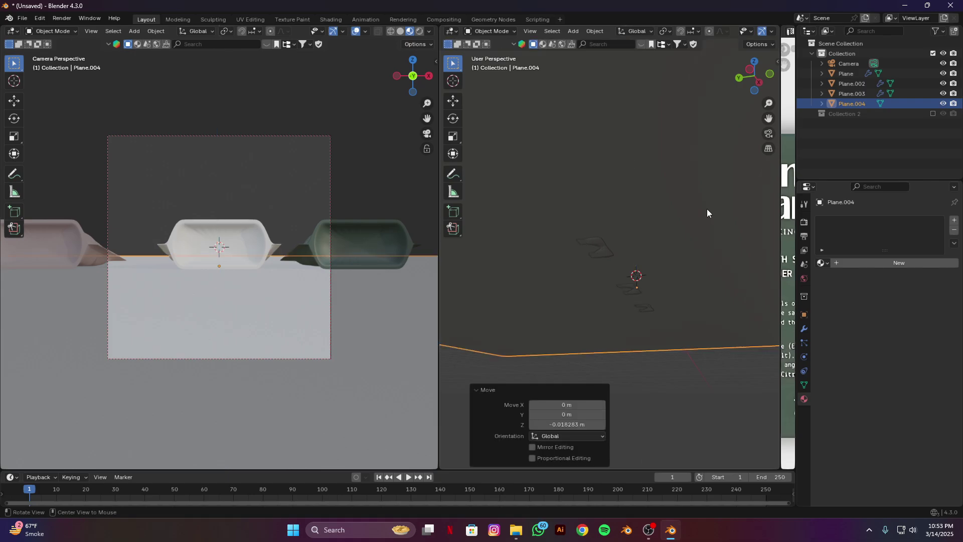
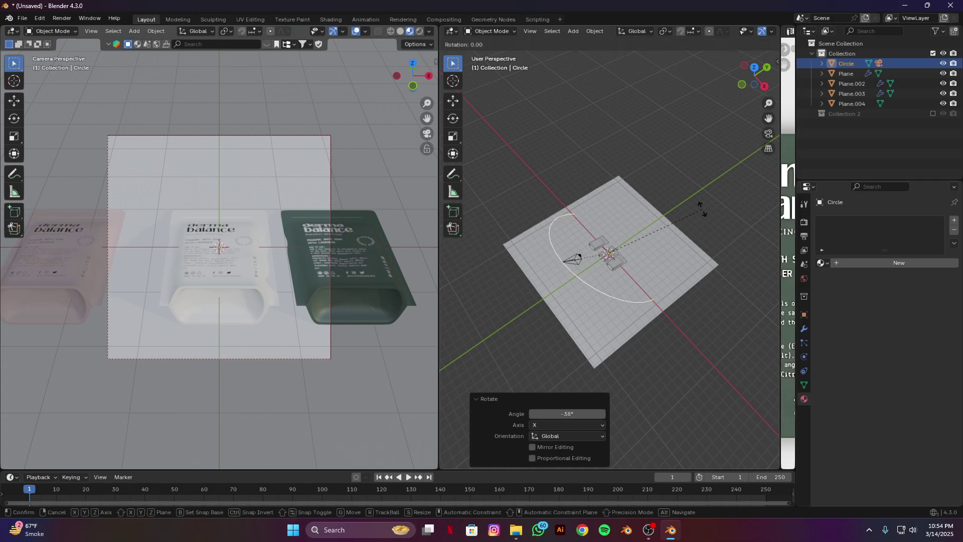
Rotate the Circle camera rig about -38.9° around the global X axis and scale it to about 1.577
key(x)
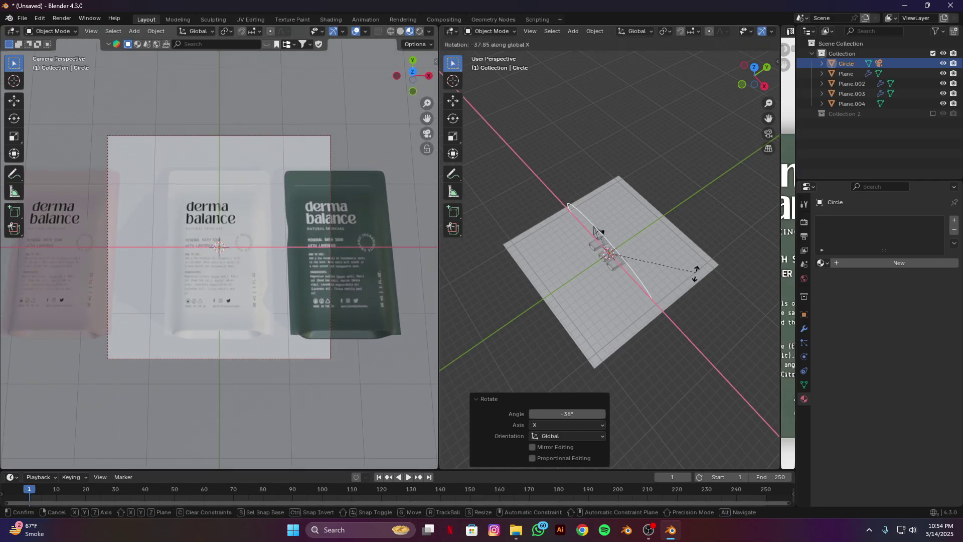
click(700, 275)
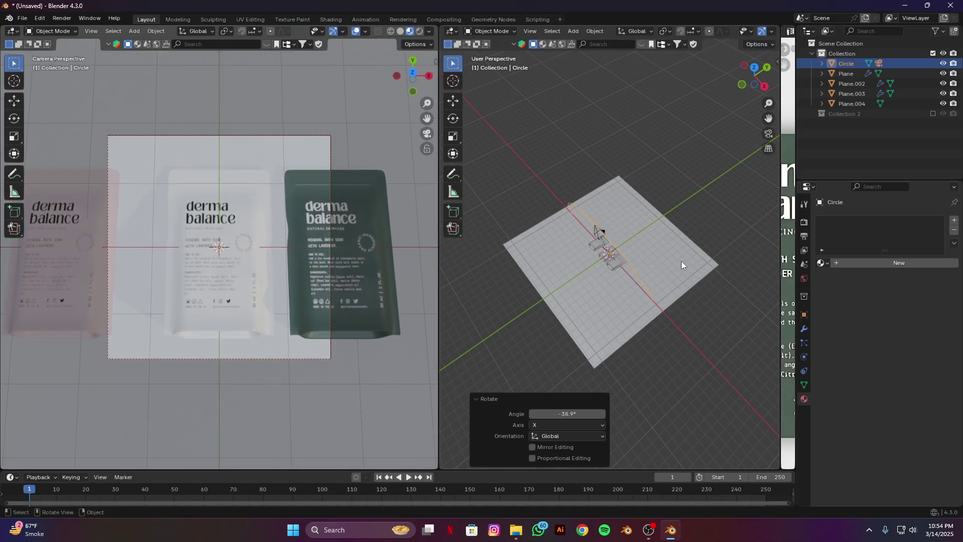
key(s)
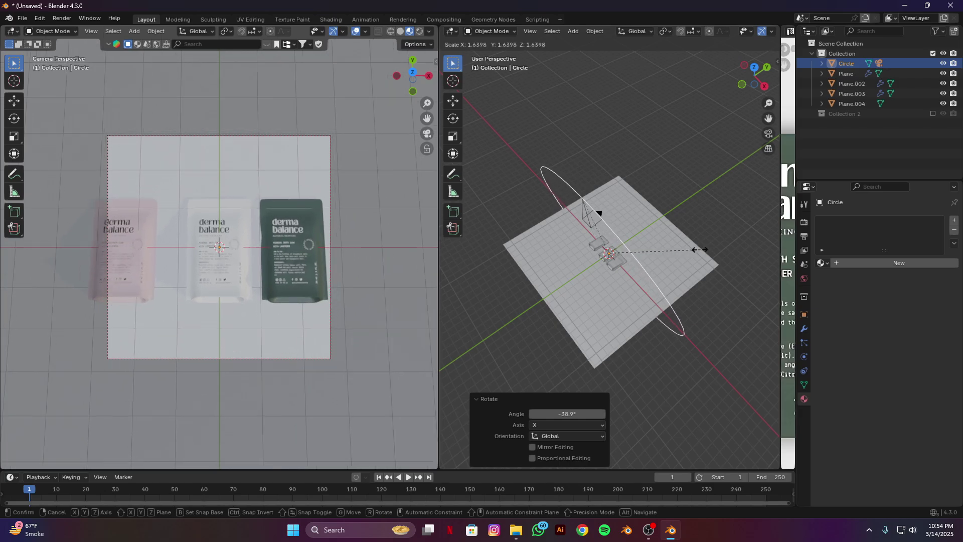
click(696, 249)
Rotate the Circle camera rig about -36.7° around global Z and about 6.22° around global X for a diagonal top-down framing
middle_drag(696, 249, 739, 248)
key(r)
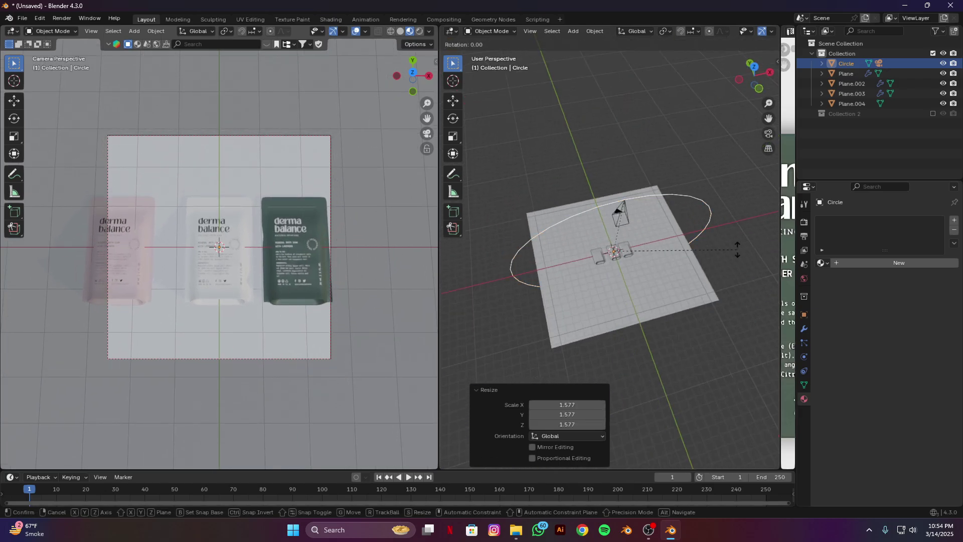
key(z)
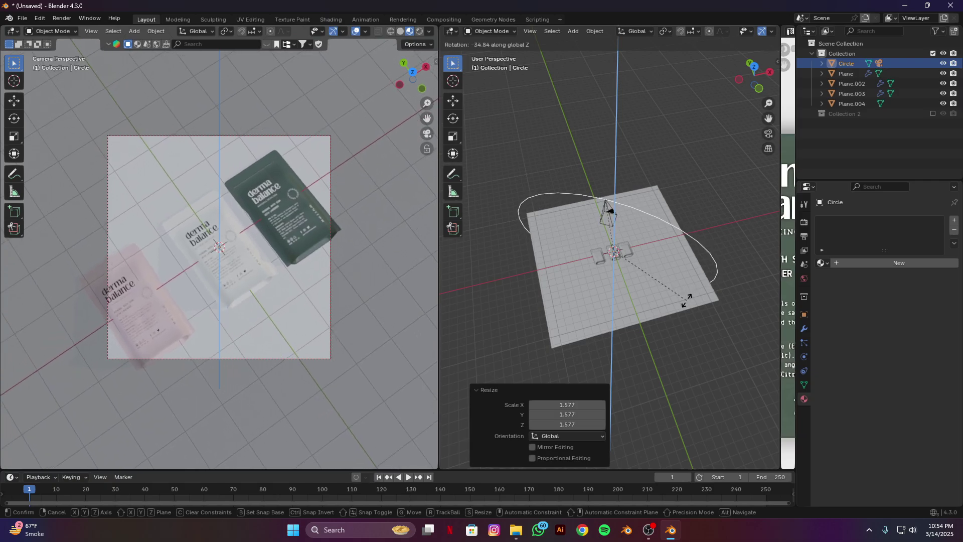
click(685, 302)
key(r)
key(x)
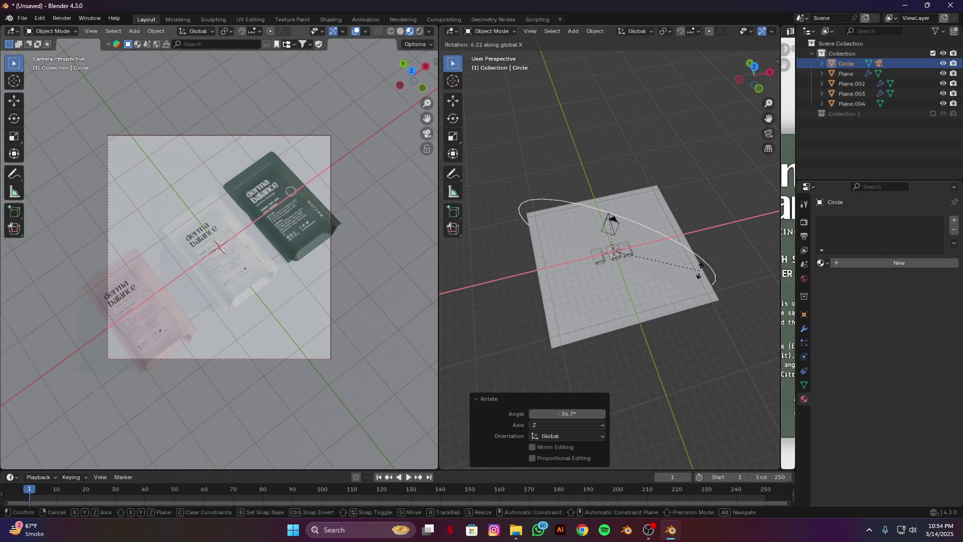
click(694, 272)
In top view, move the pink pouch Plane.002 about 0.29 m along X and 2.51 m along Y, diagonally behind the white pouch
middle_drag(693, 270, 628, 285)
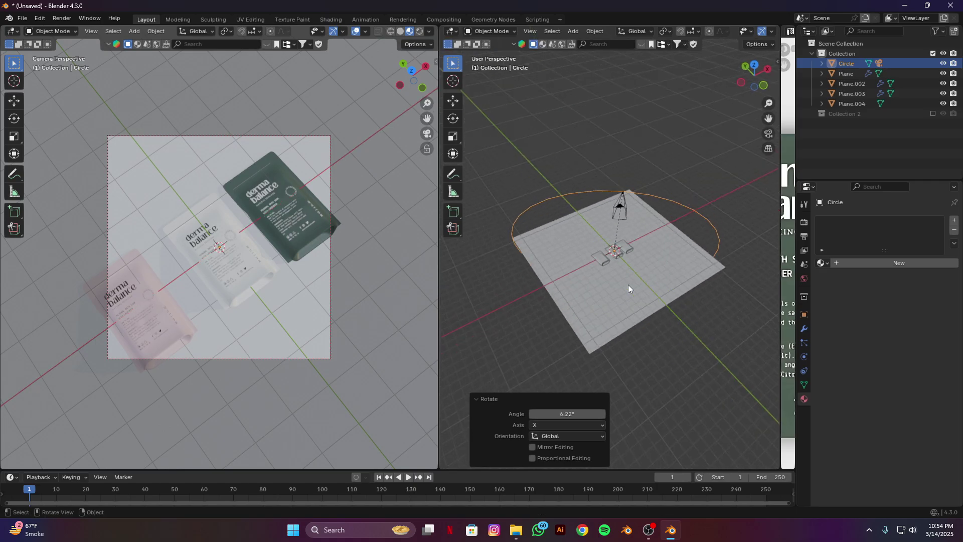
scroll(630, 276, up, 3)
scroll(630, 276, up, 3)
middle_drag(661, 225, 647, 269)
click(581, 270)
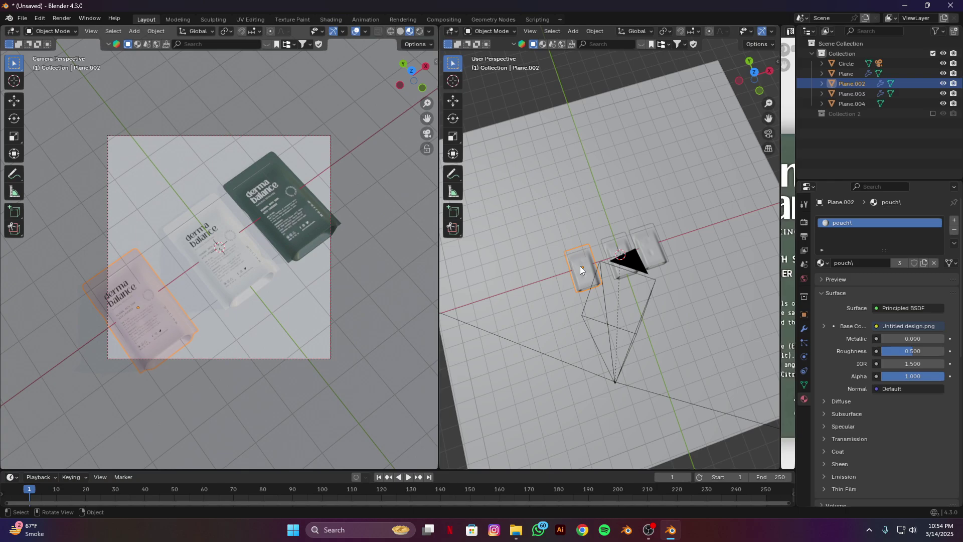
key(KP_7)
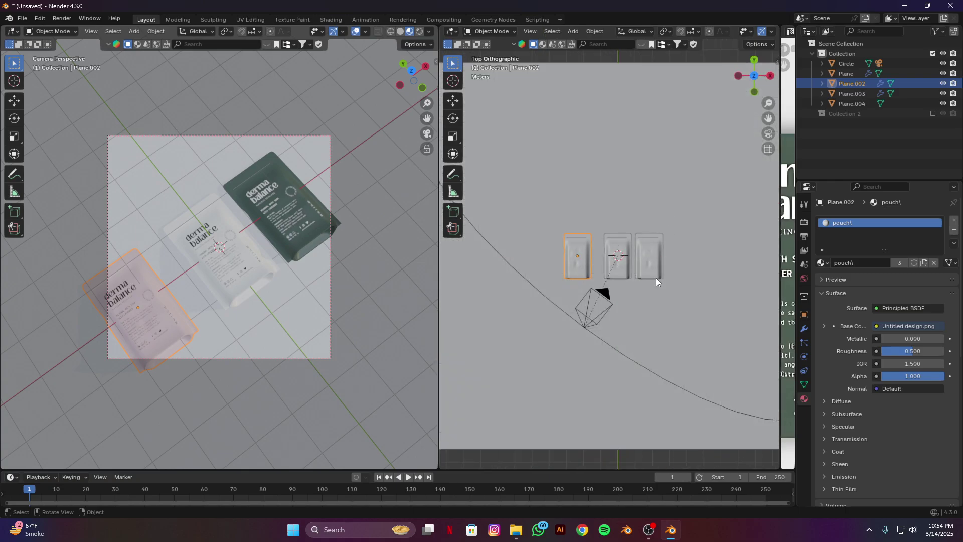
key(g)
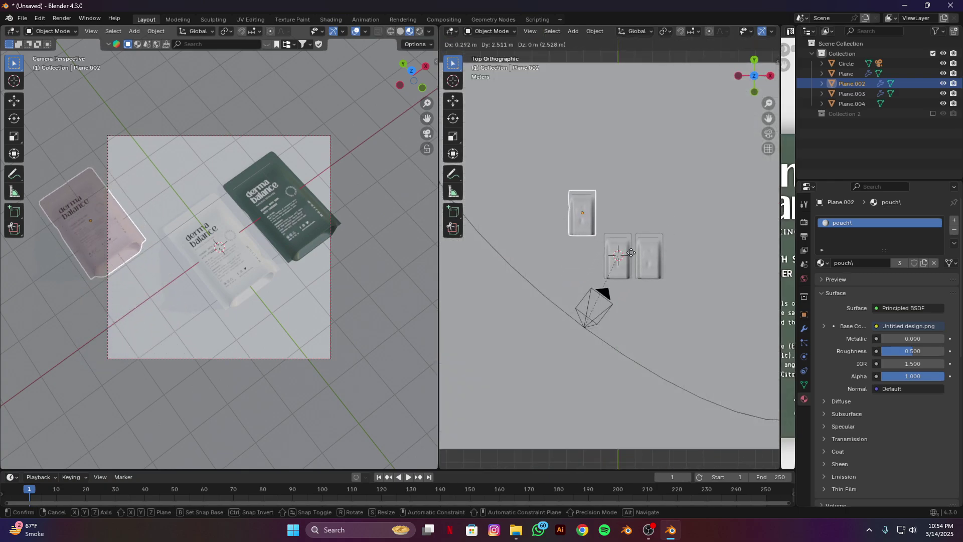
click(632, 253)
Move the green pouch Plane.003 about 0.18 m along X and -2.13 m along Y, diagonally in front of the white pouch
click(654, 260)
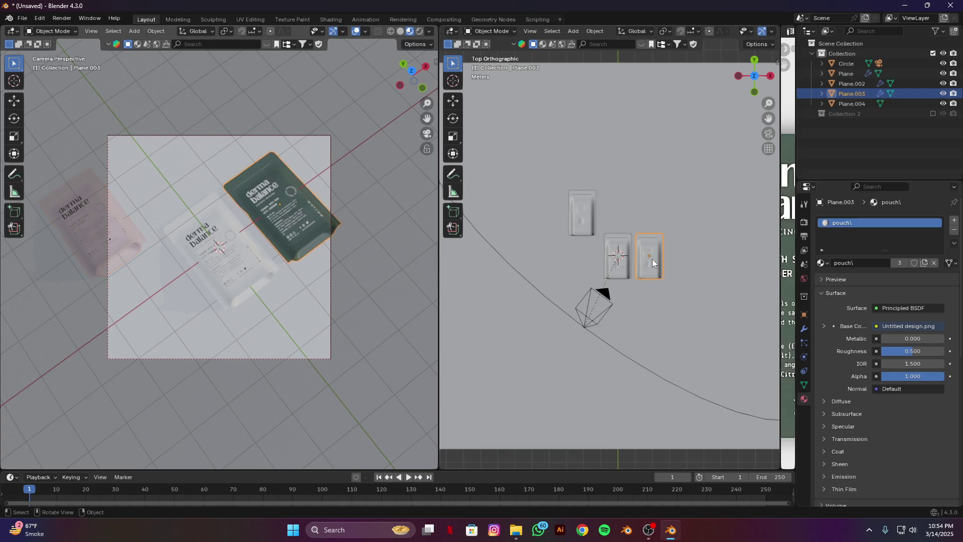
key(g)
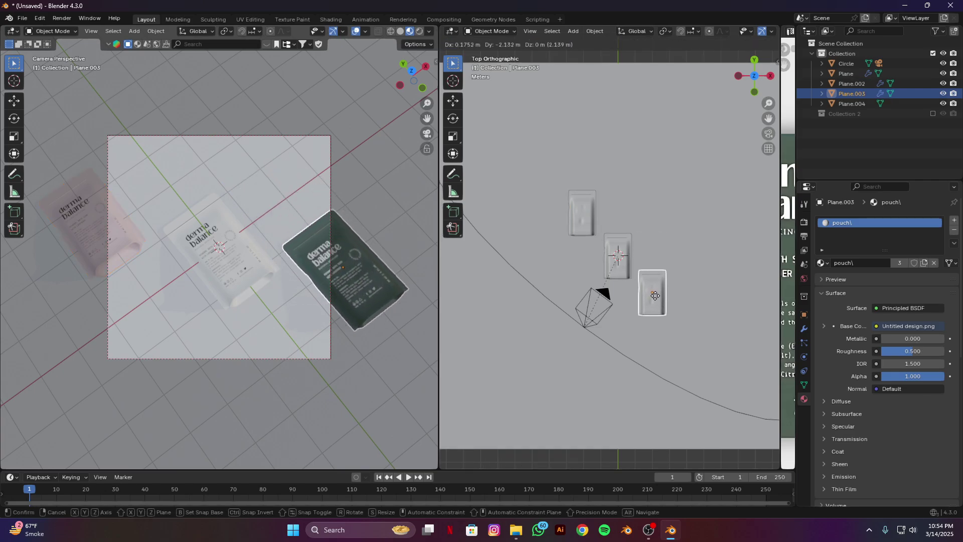
click(655, 296)
Make a linked duplicate of the pink pouch and place it about 2.22 m along X and -6.10 m along Y from the original
click(582, 227)
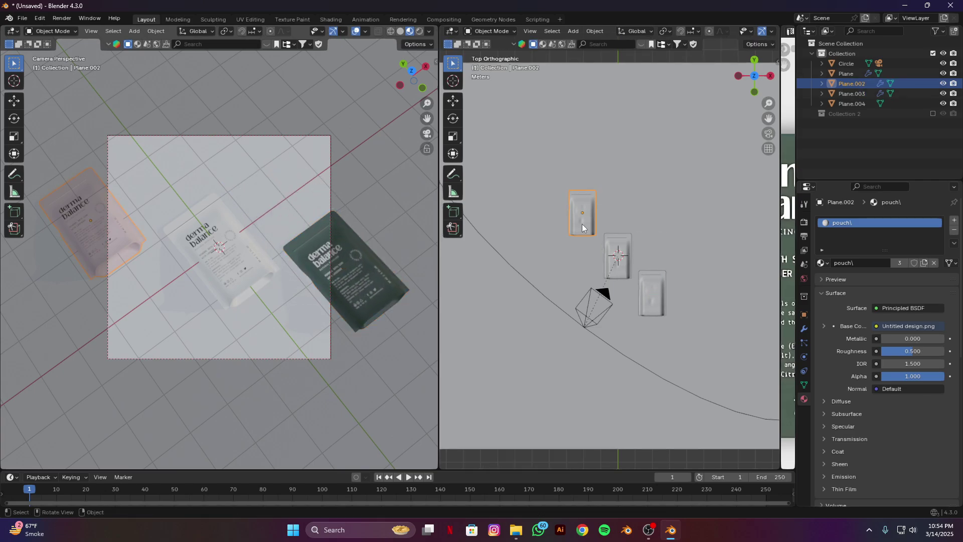
key(shift+d)
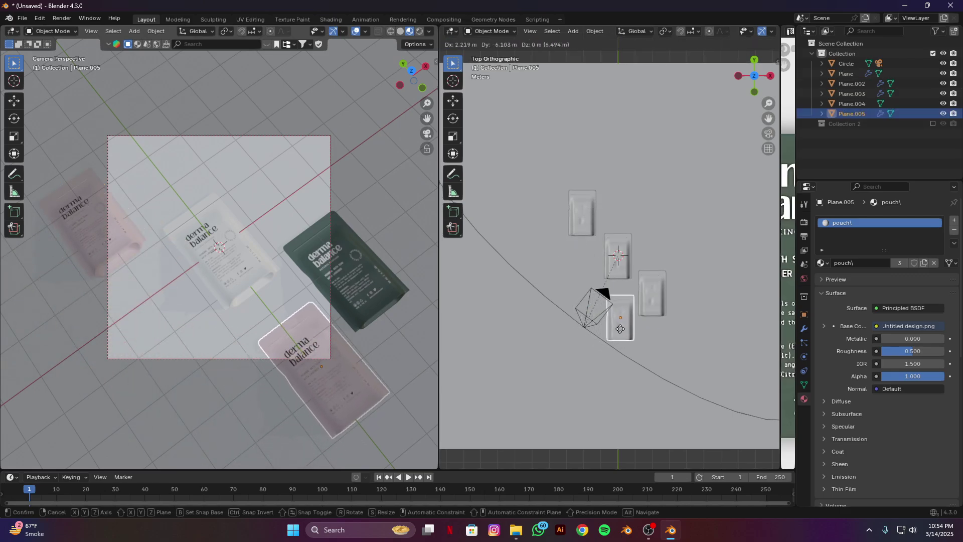
click(620, 328)
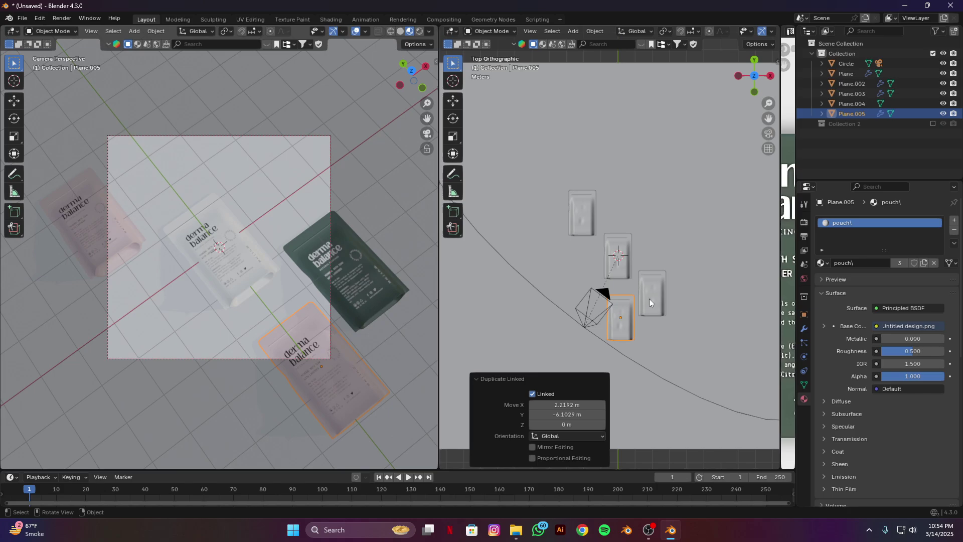
Make a linked duplicate of the green pouch and offset it about -4 m along X
click(649, 299)
key(shift+d)
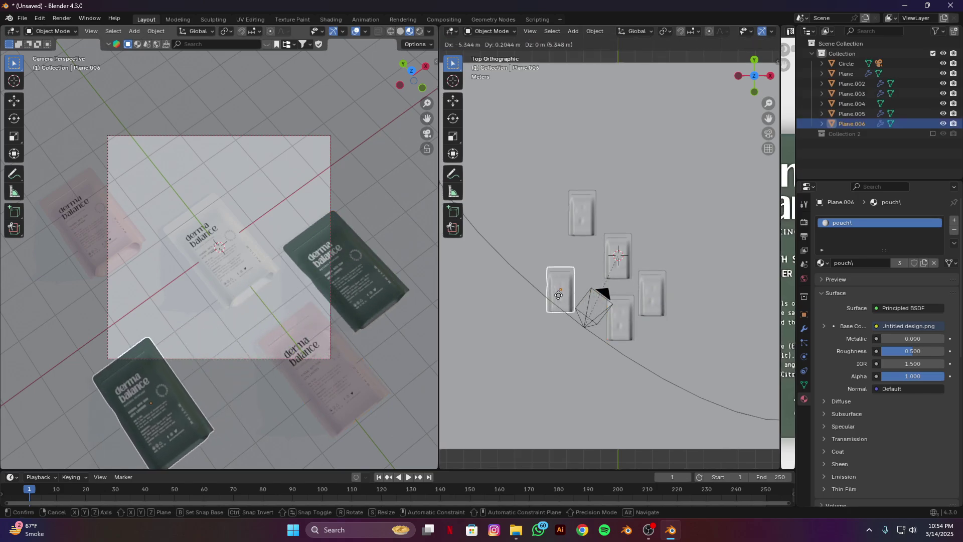
key(x)
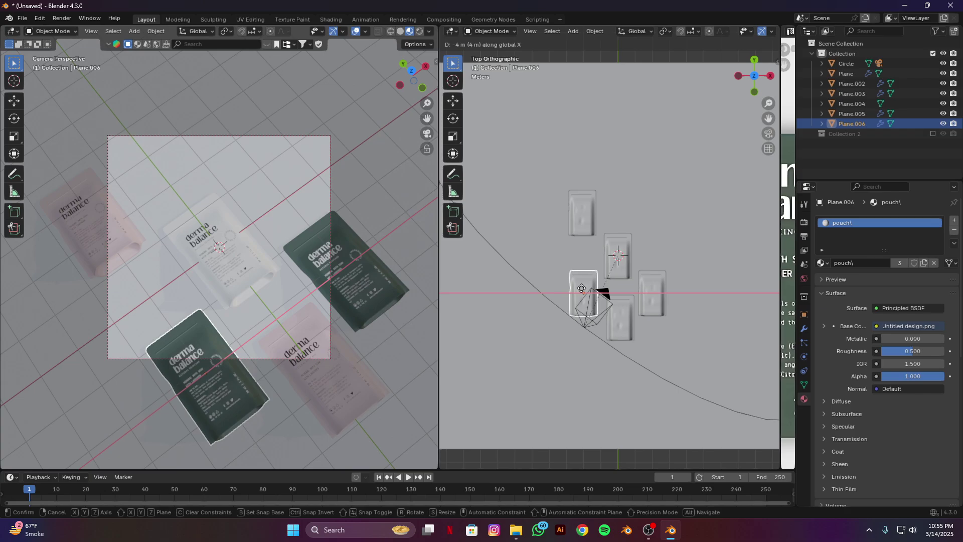
click(582, 288)
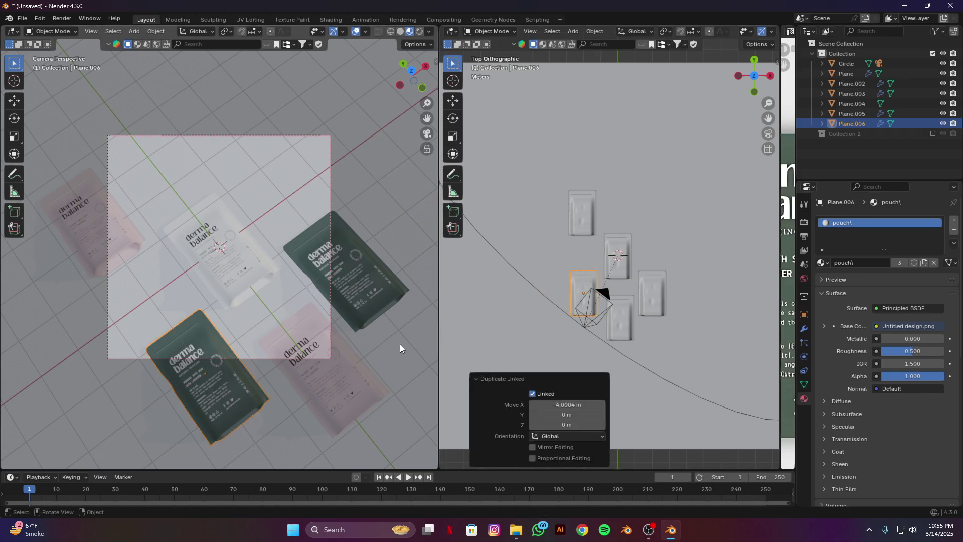
Make a linked duplicate of the original pink pouch Plane.002 and offset it about 4.06 m along X
click(582, 220)
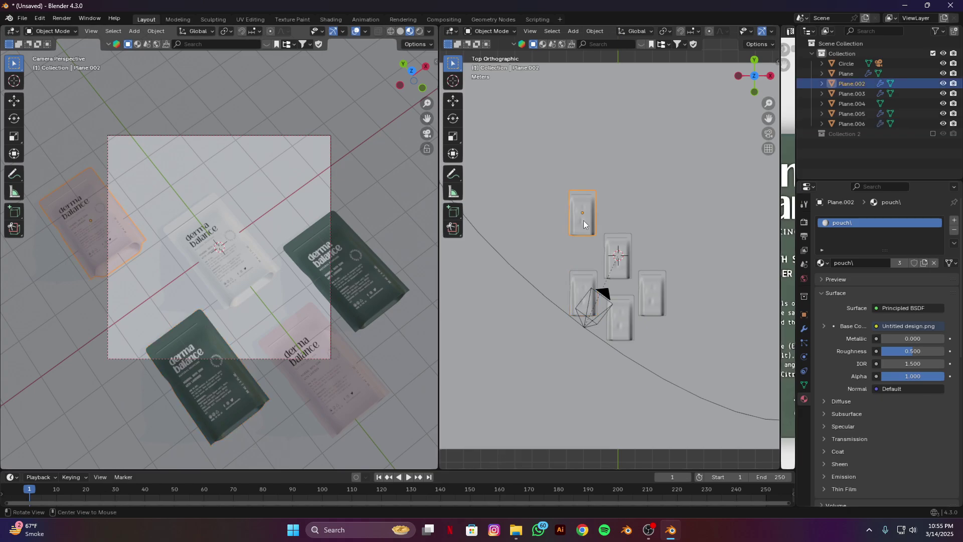
key(shift+d)
key(x)
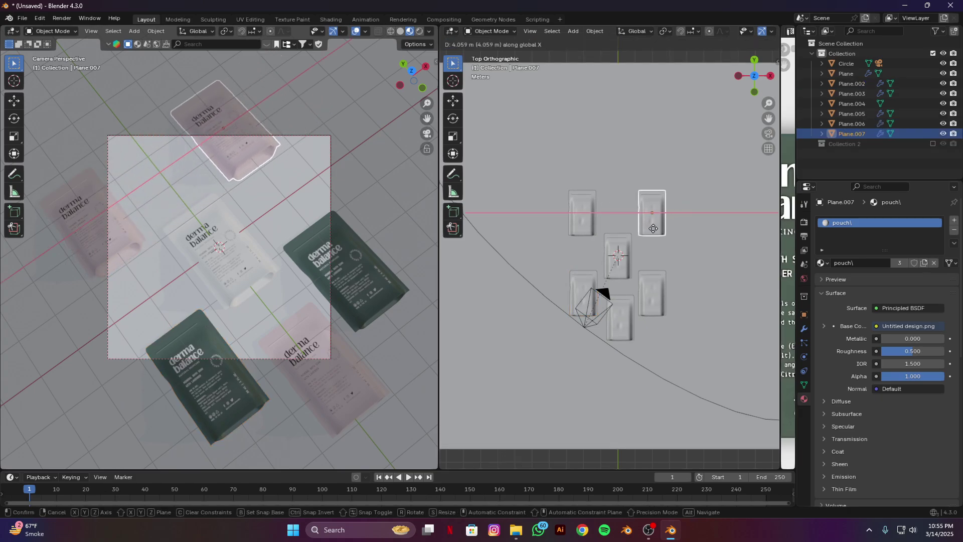
click(653, 229)
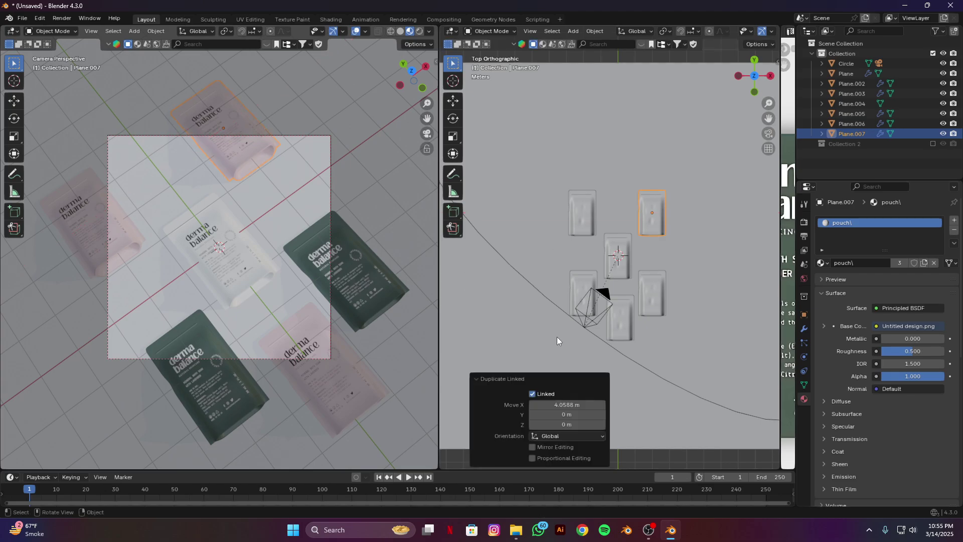
Make a linked duplicate of the central white pouch and offset it about 3.83 m along X
click(622, 269)
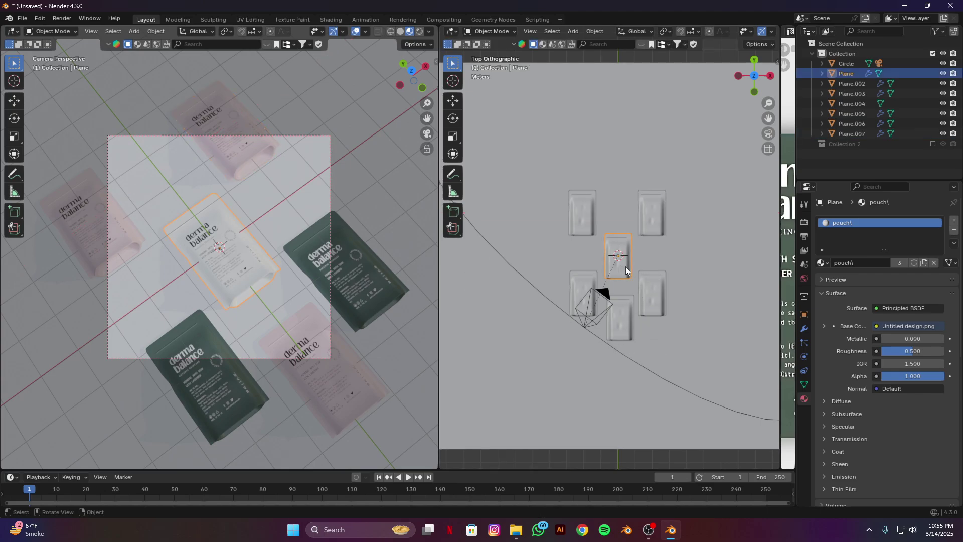
key(alt+d)
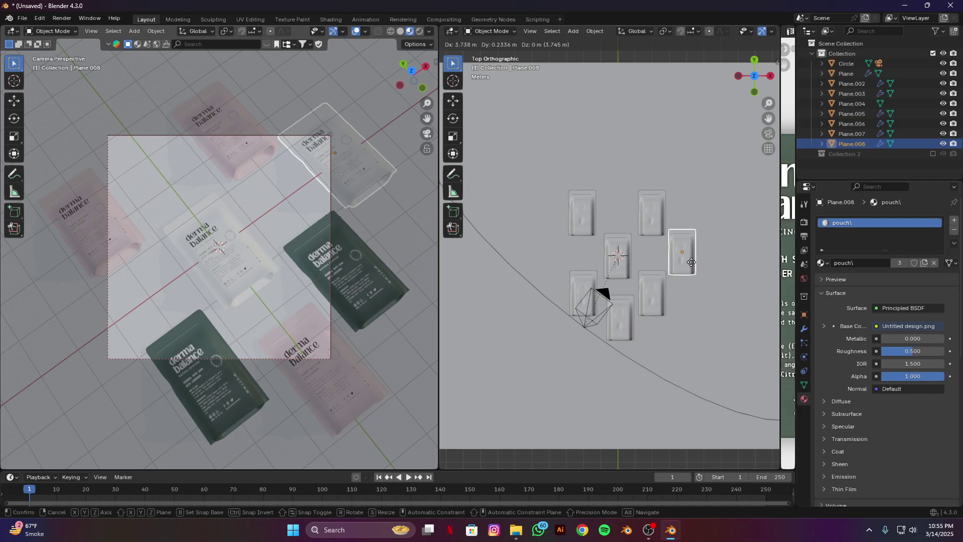
key(x)
click(692, 258)
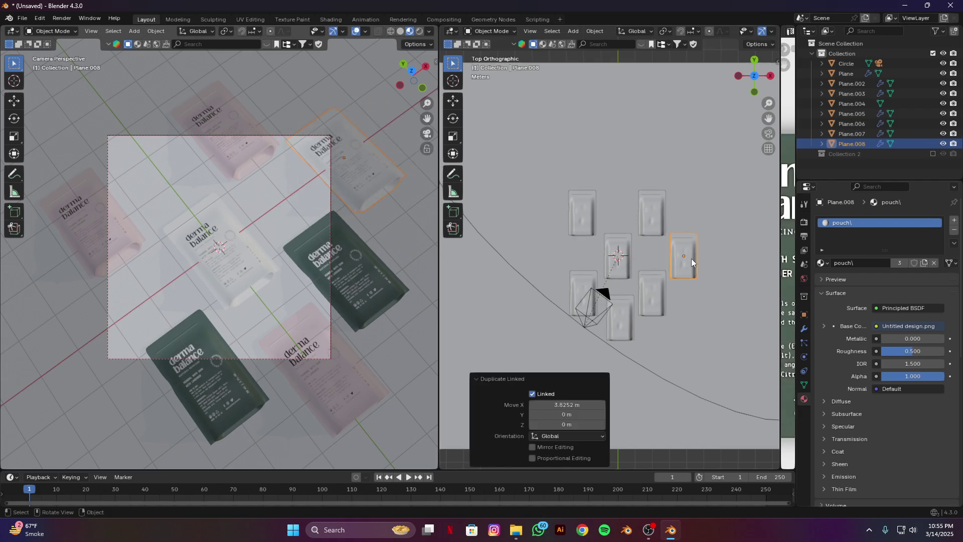
Make a linked duplicate of the new white pouch and offset it about -7.77 m along X, across the central one
key(alt+d)
key(x)
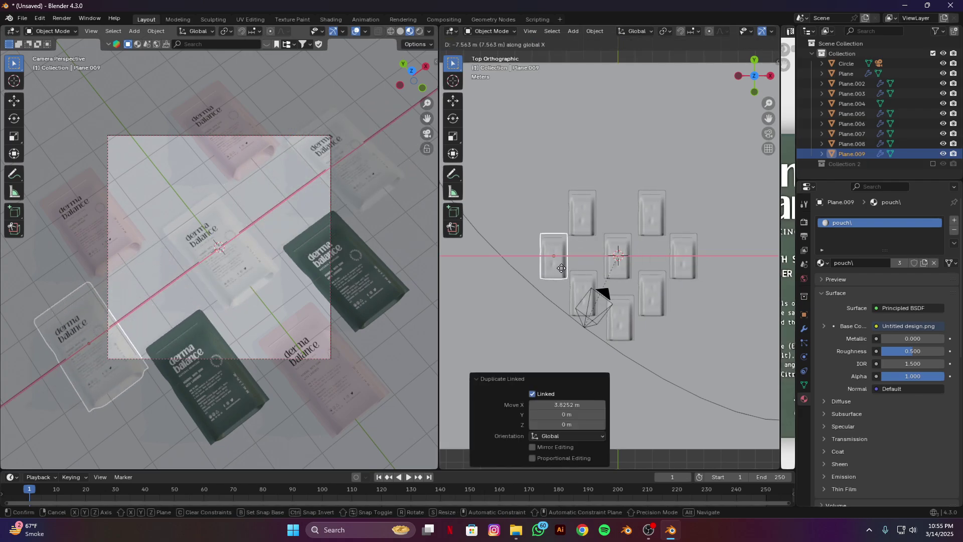
click(558, 268)
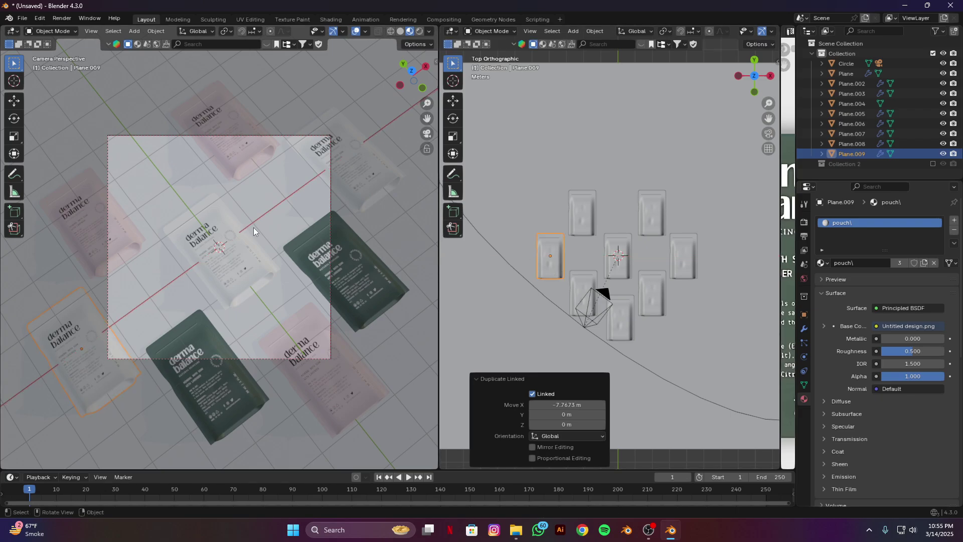
middle_drag(583, 240, 558, 199)
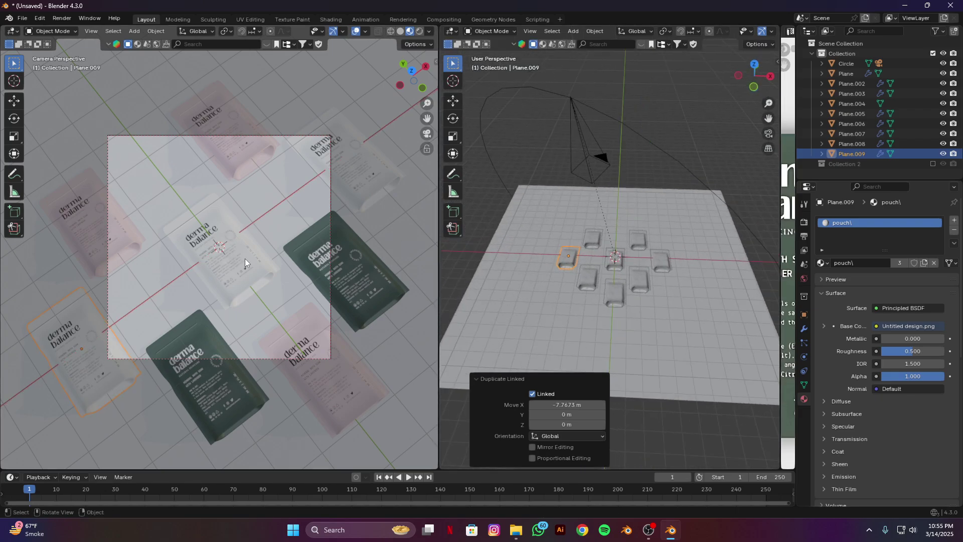
Set the render engine to Cycles with GPU Compute as the device
click(804, 222)
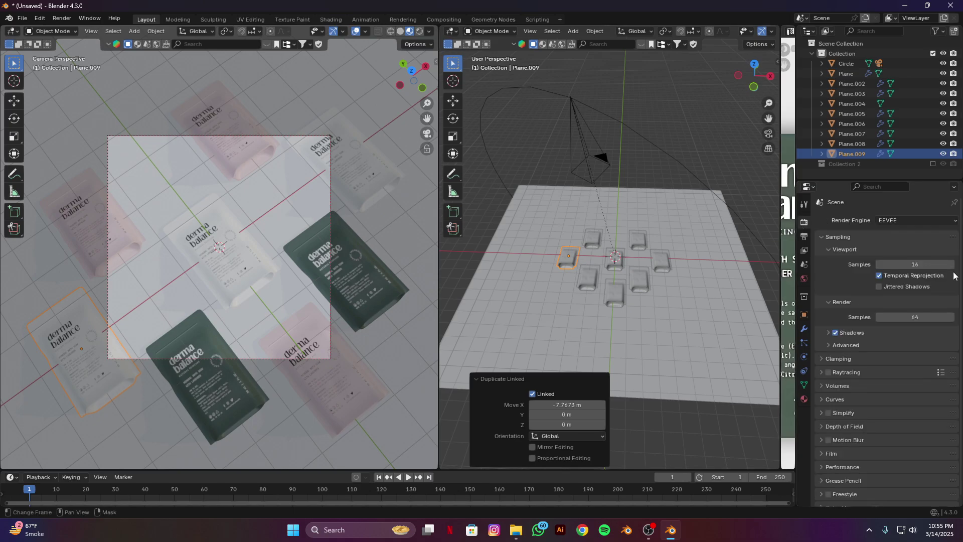
click(913, 224)
click(923, 249)
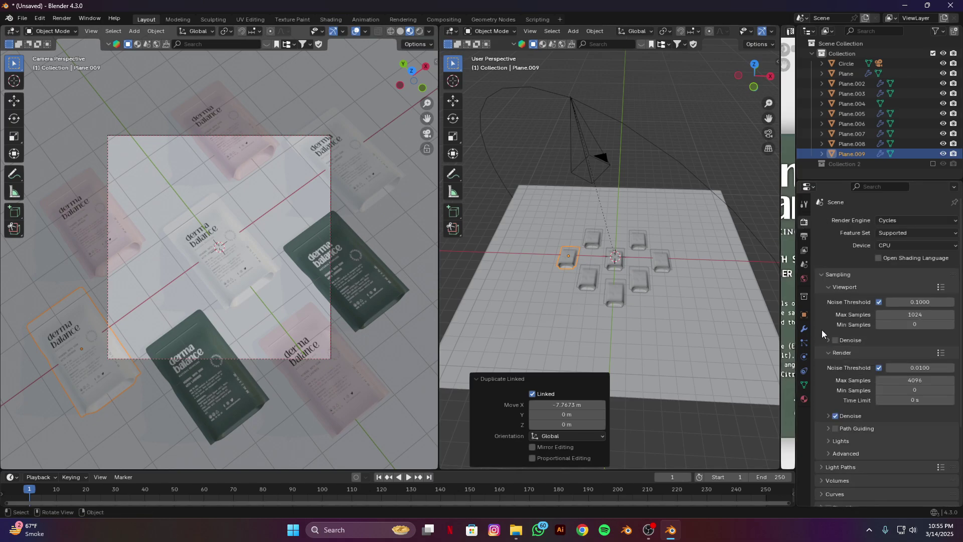
click(892, 246)
click(884, 268)
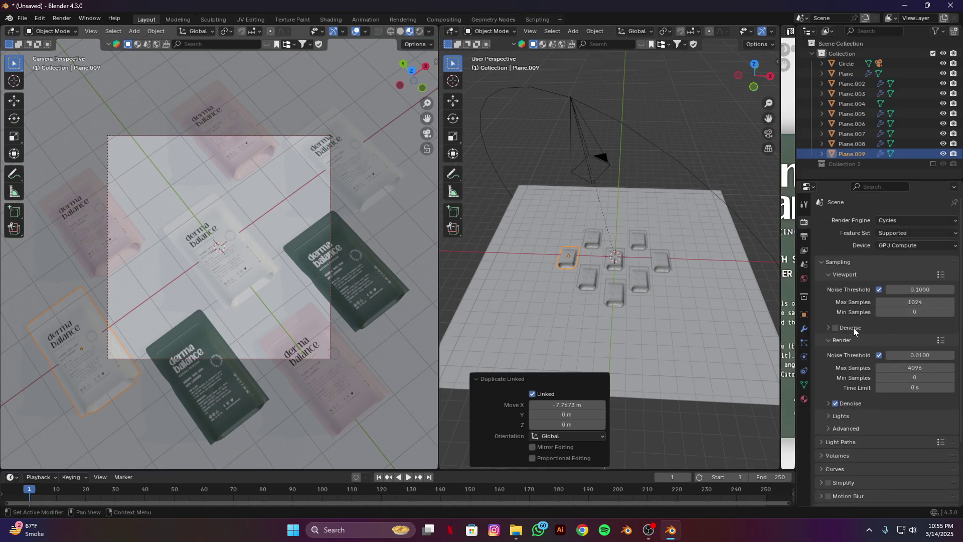
Enable viewport denoising and set the maximum samples to 32 for the viewport and 500 for the render
click(835, 328)
click(928, 302)
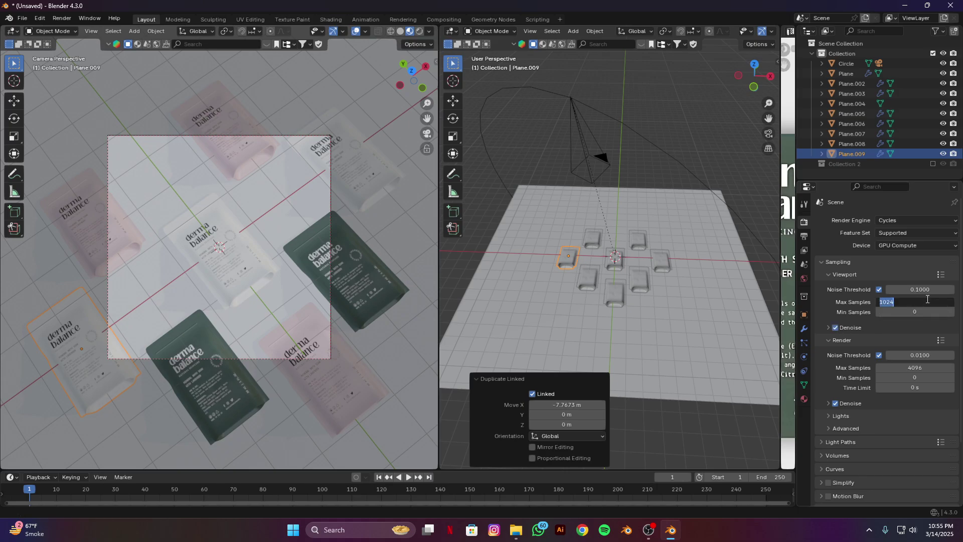
text(32)
key(Return)
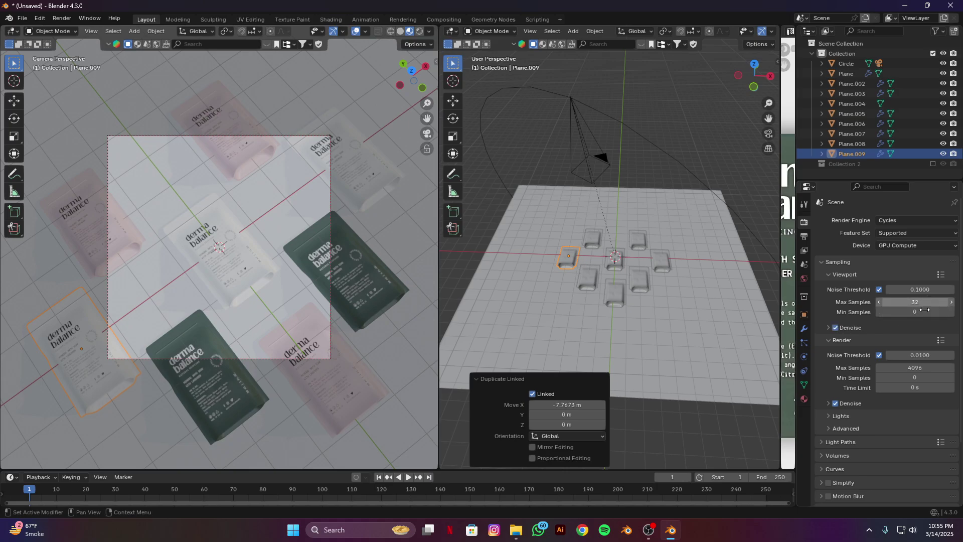
click(920, 368)
text(500)
key(Return)
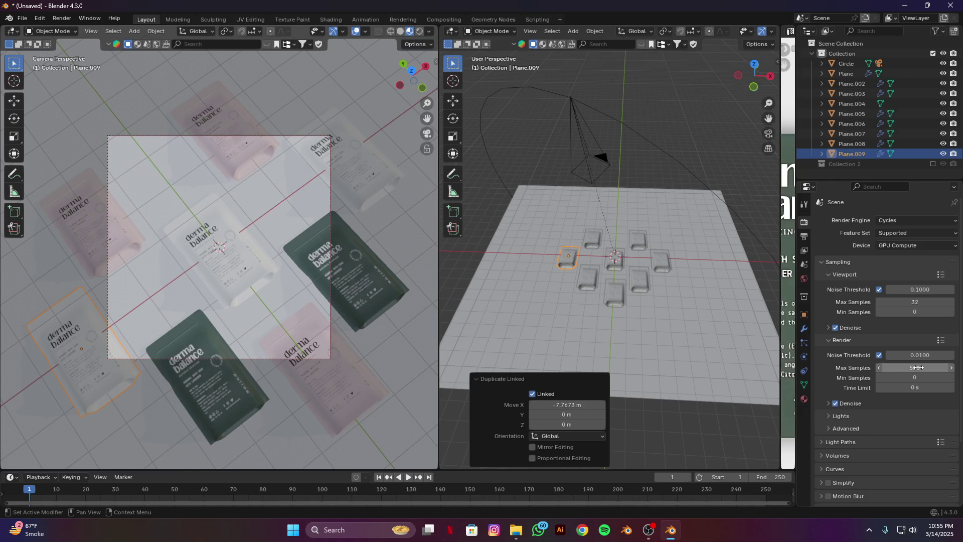
Show the camera view in Rendered shading, limit its render region to the camera frame and hide the overlays
key(z)
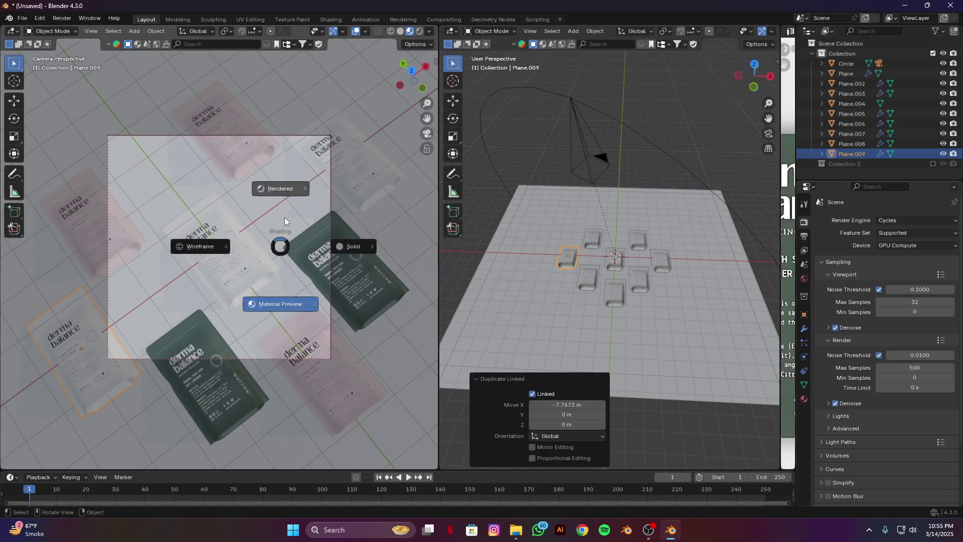
click(288, 200)
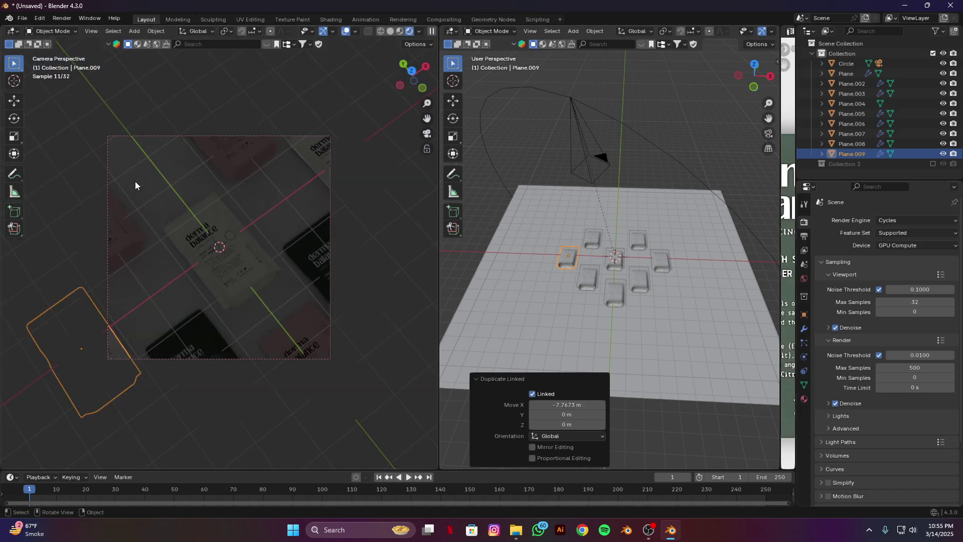
key(ctrl+b)
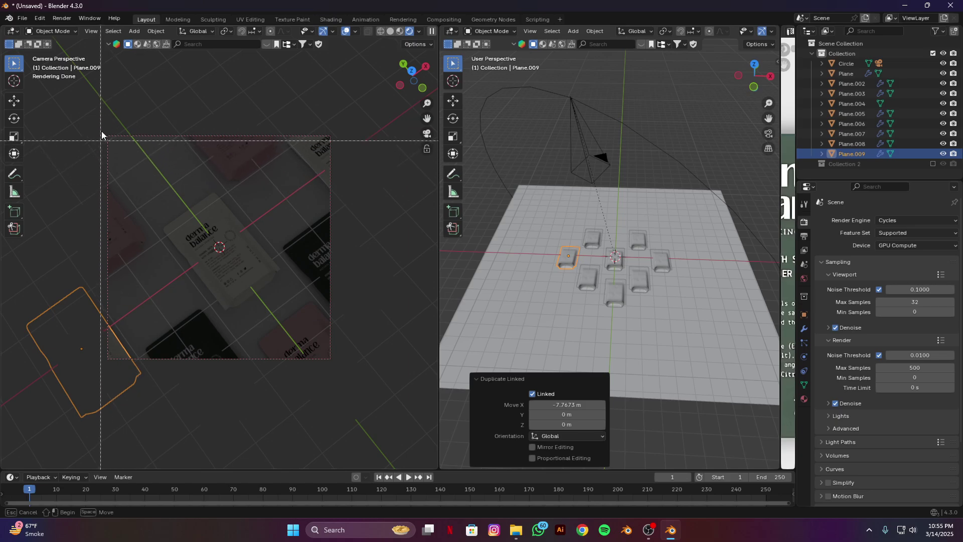
drag(101, 131, 369, 386)
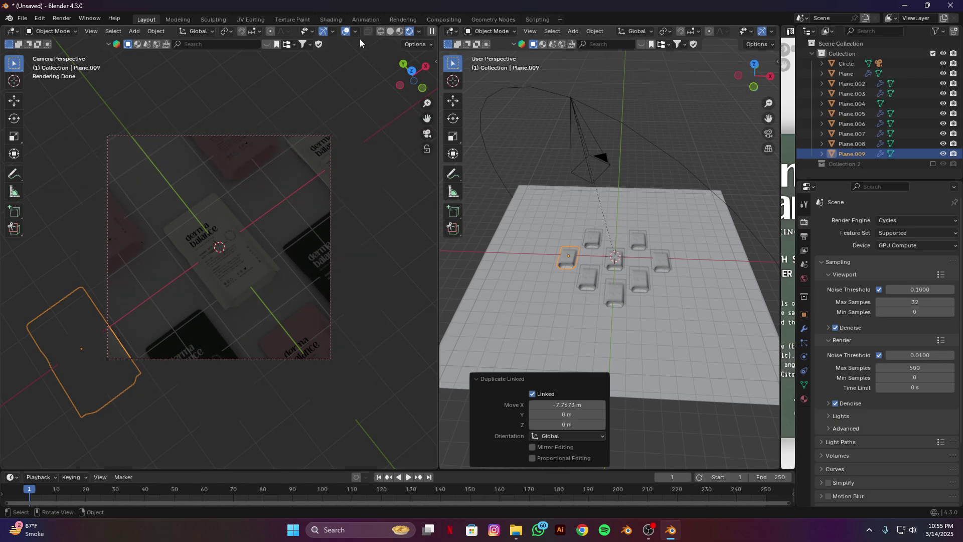
click(346, 31)
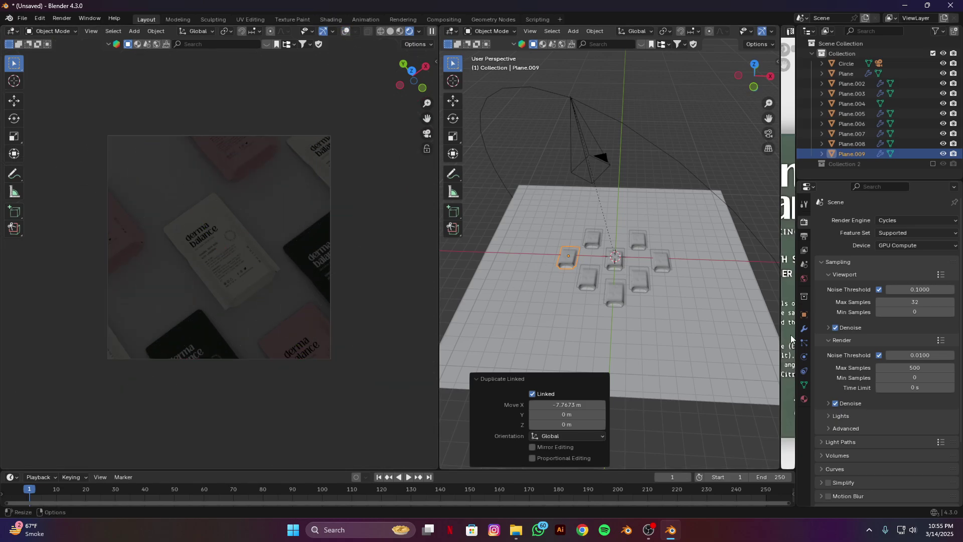
Use a Sky Texture as the world background color
click(804, 278)
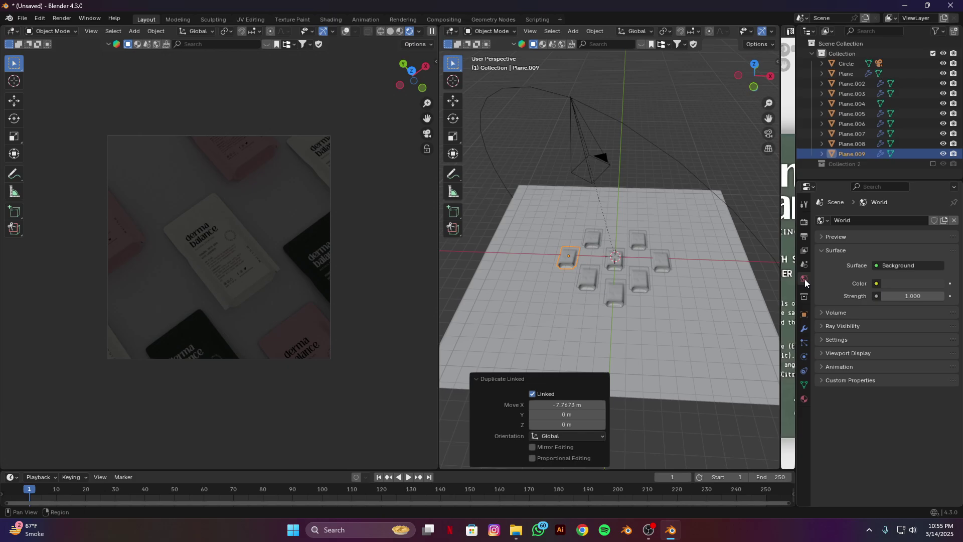
click(877, 284)
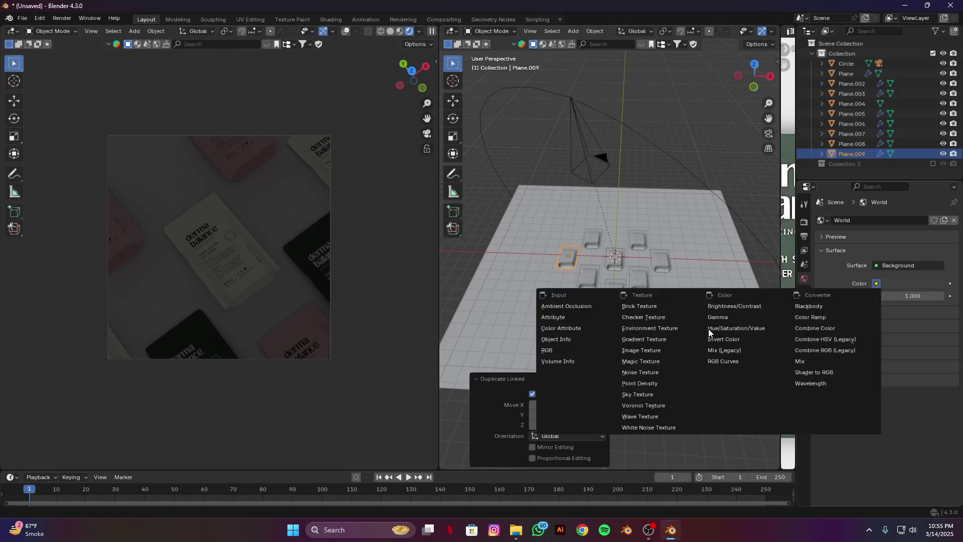
click(641, 398)
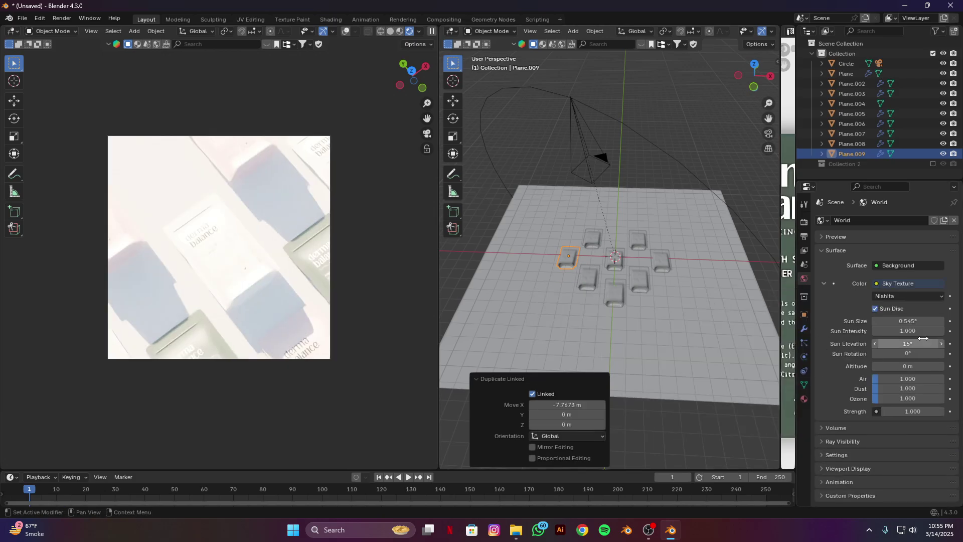
Try a sun intensity of 0.8 for the sky texture
click(906, 332)
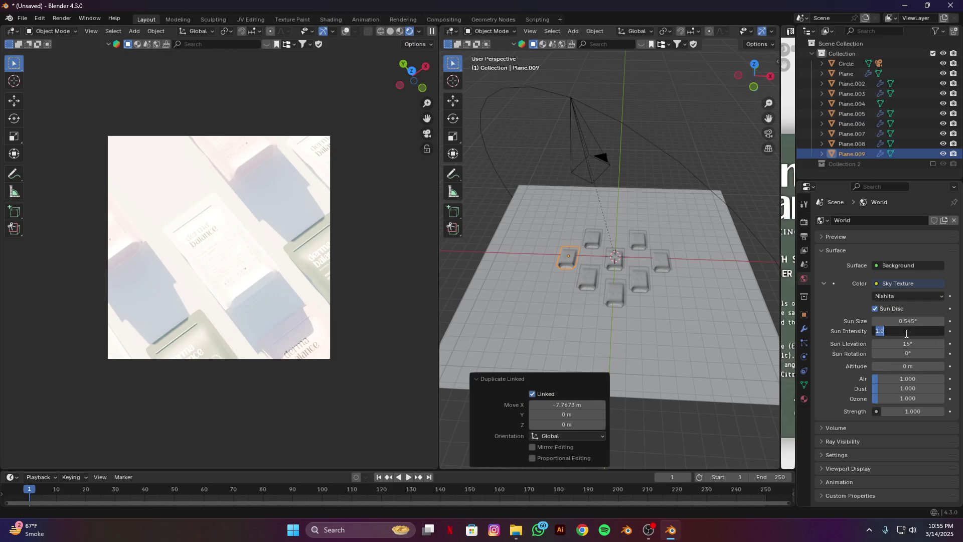
text(.8)
key(Return)
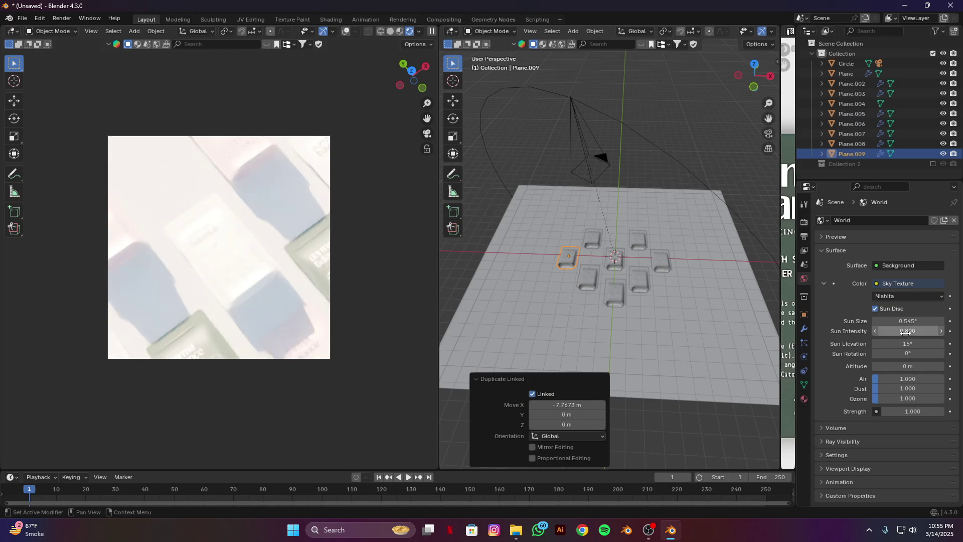
Set the sky texture's sun intensity to 0.08 and its sun elevation to about 1.2°
click(907, 333)
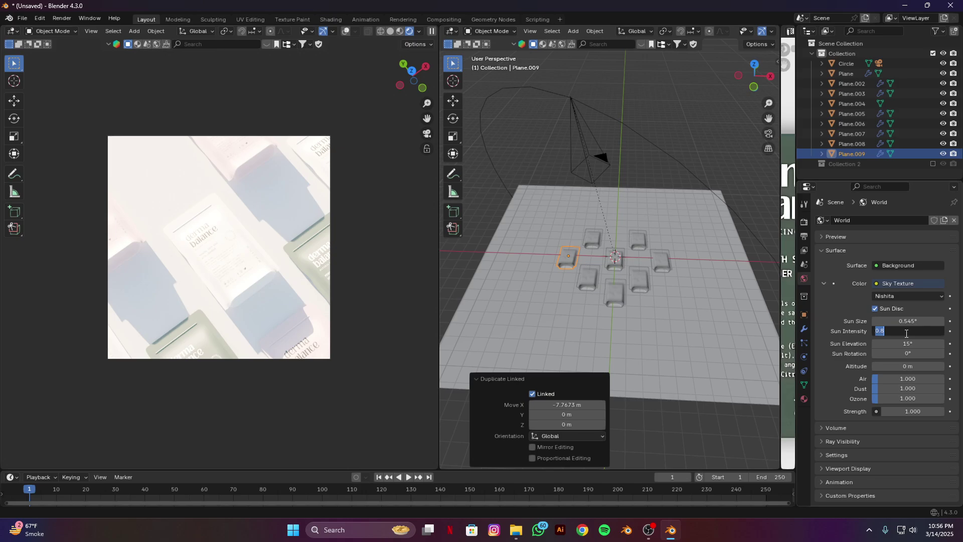
text(.08)
key(Return)
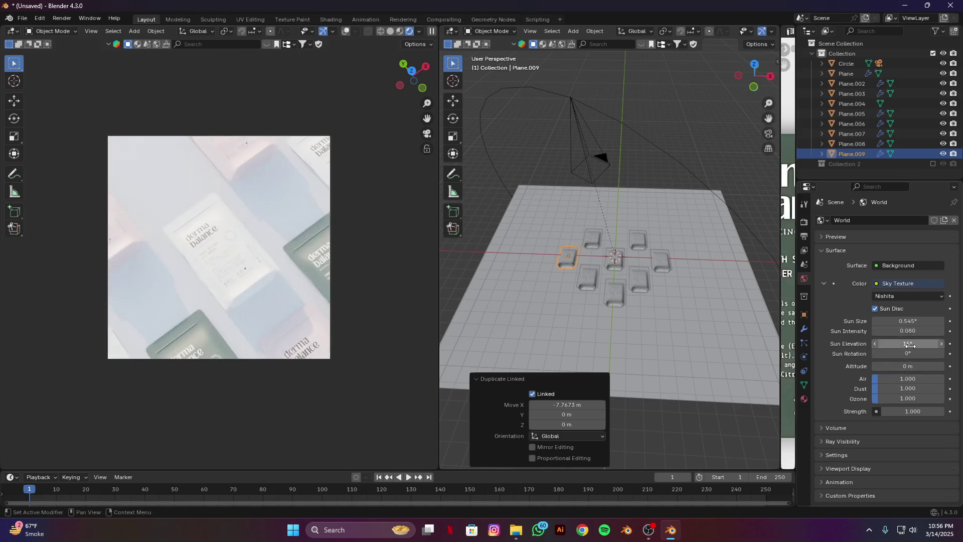
drag(912, 345, 891, 345)
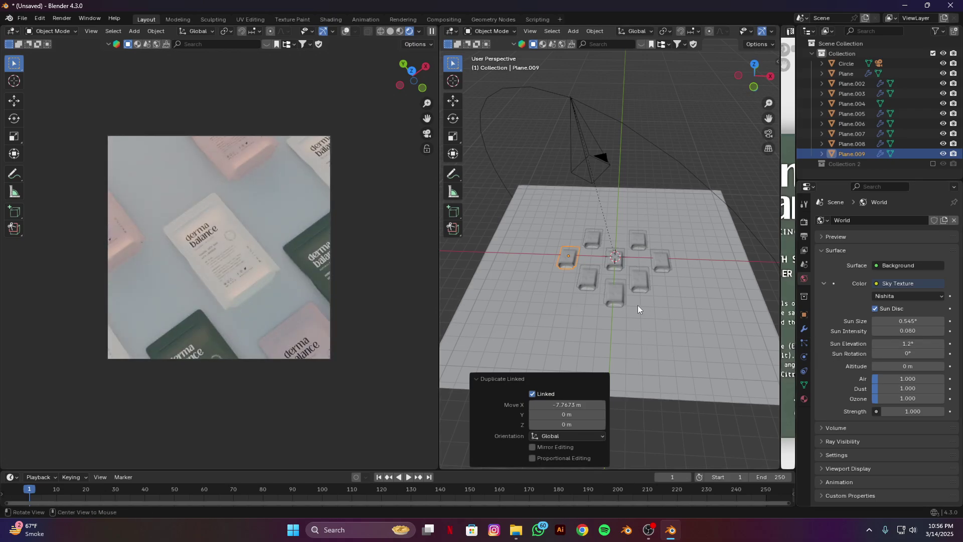
Give the floor plane a new material named floor with a peach-orange base color
middle_drag(638, 306, 676, 305)
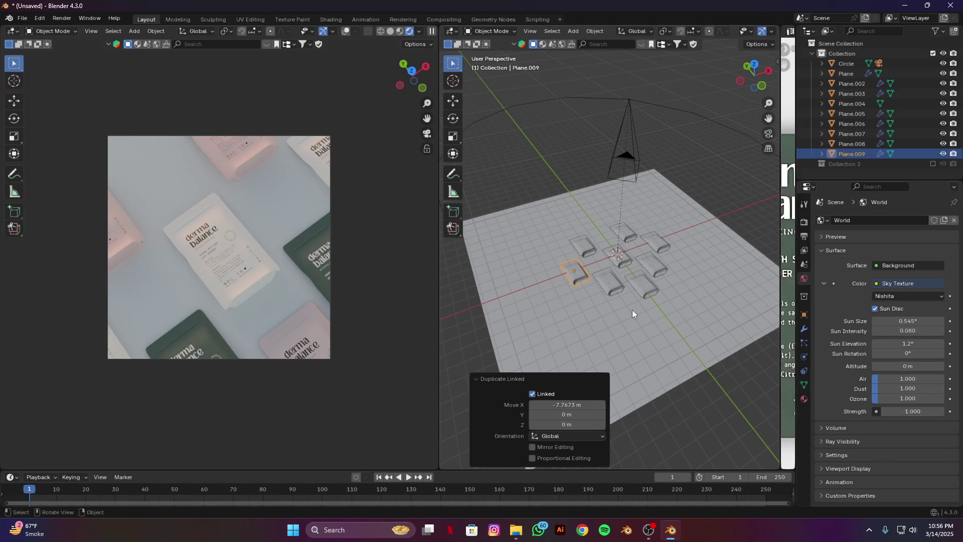
middle_drag(711, 276, 675, 257)
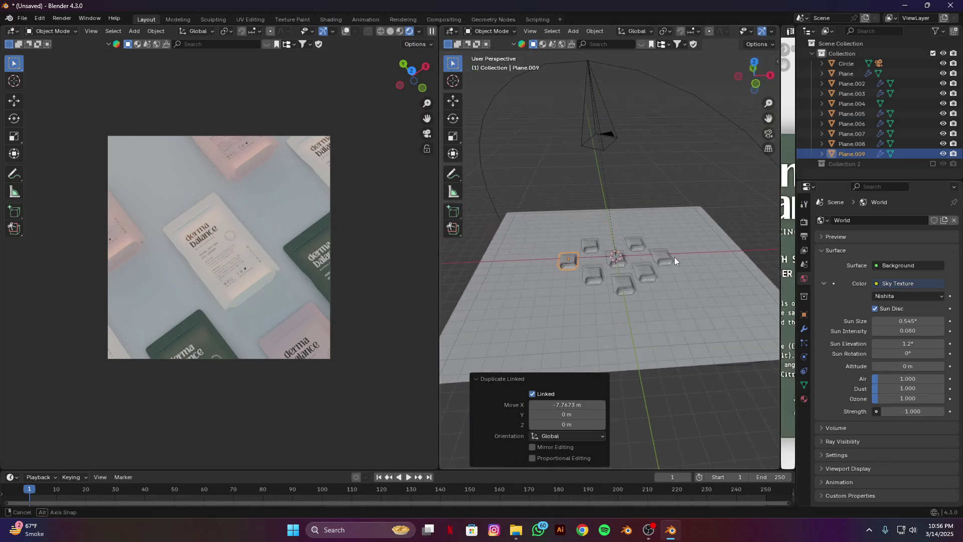
click(692, 326)
click(805, 399)
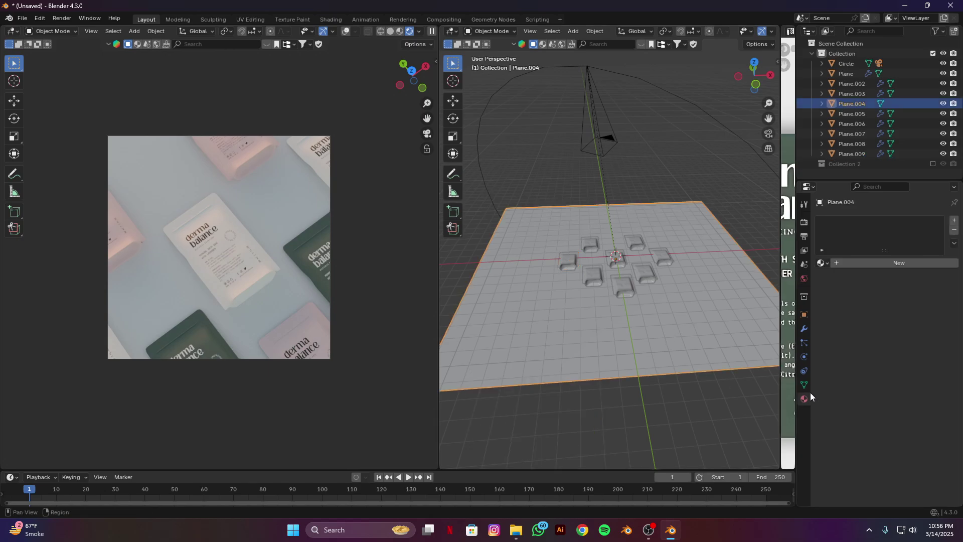
click(873, 262)
click(873, 266)
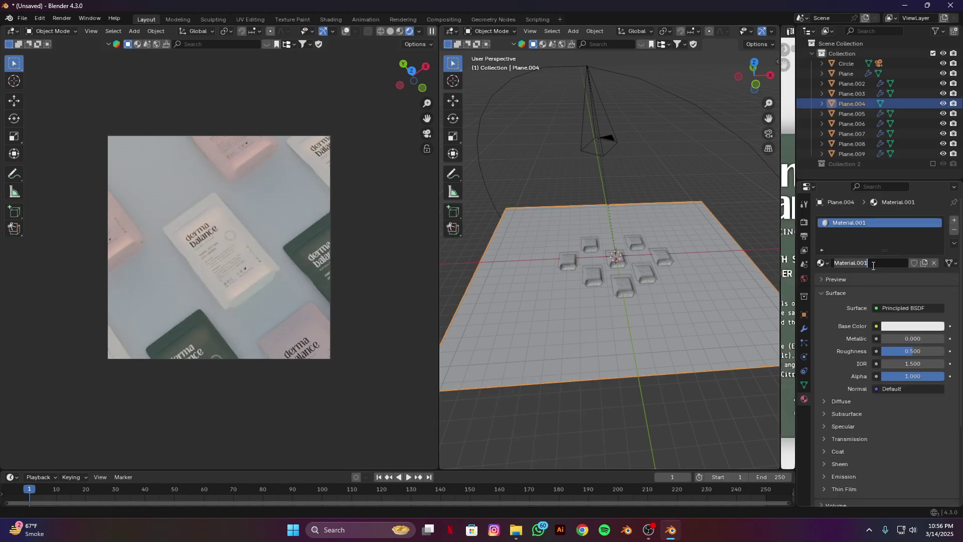
text(floor)
key(Return)
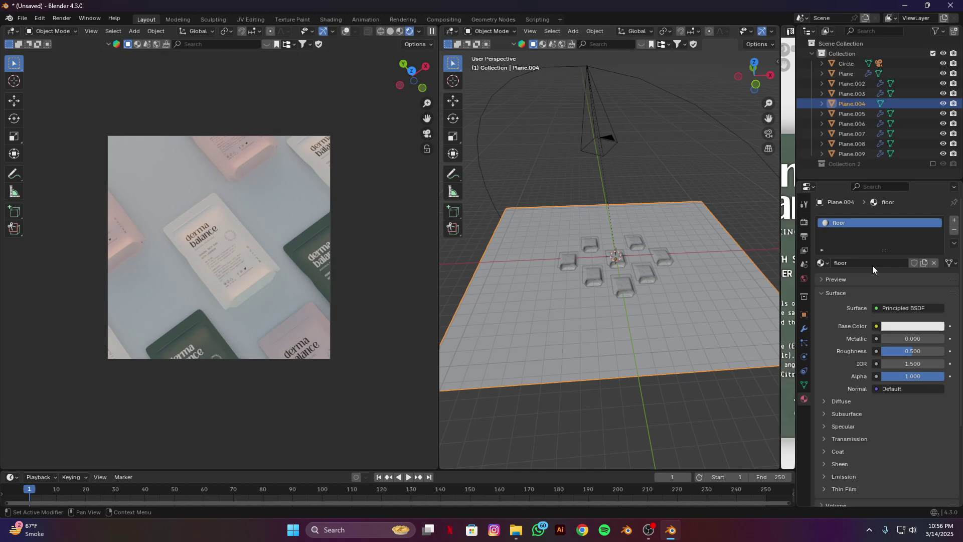
click(928, 327)
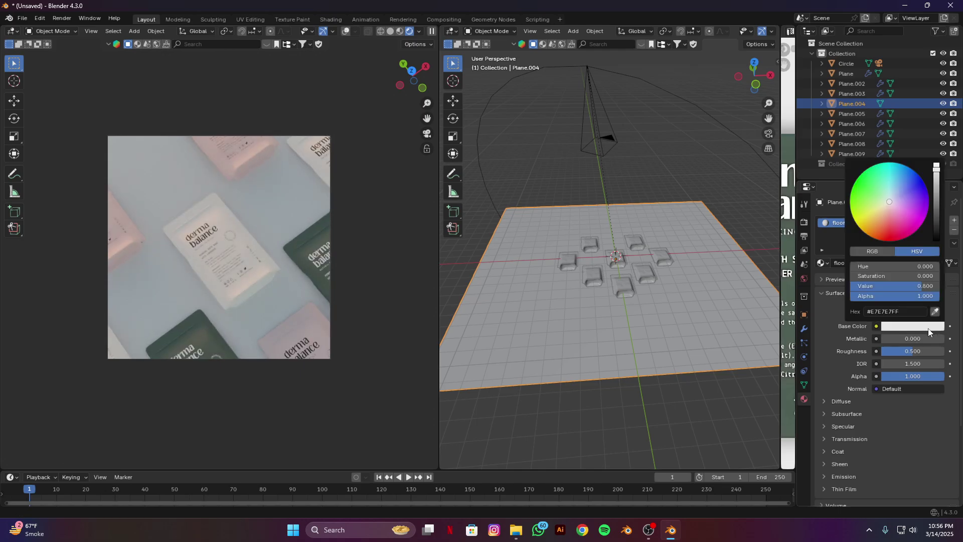
mouse_move(887, 201)
mouse_down()
mouse_move(876, 224)
mouse_move(883, 215)
mouse_up()
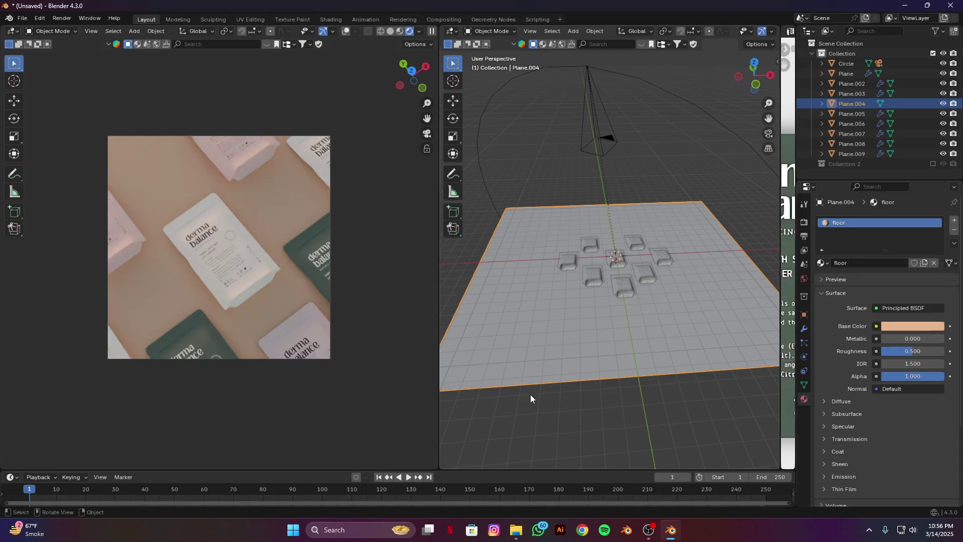
Make a linked duplicate of the green pouch Plane.006 and, in top view, move it about 1.91 m along X and 5.78 m along Y
middle_drag(588, 398, 597, 417)
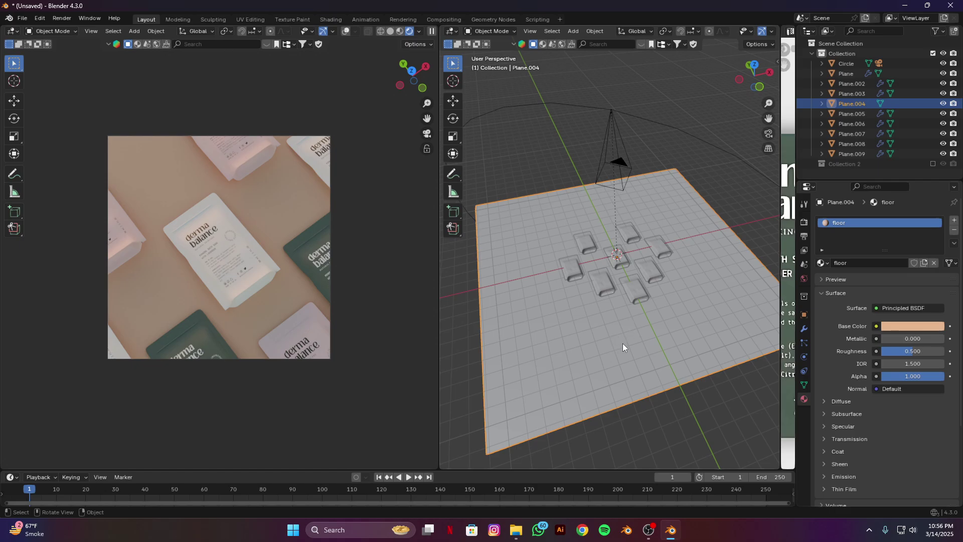
middle_drag(657, 288, 640, 324)
click(597, 291)
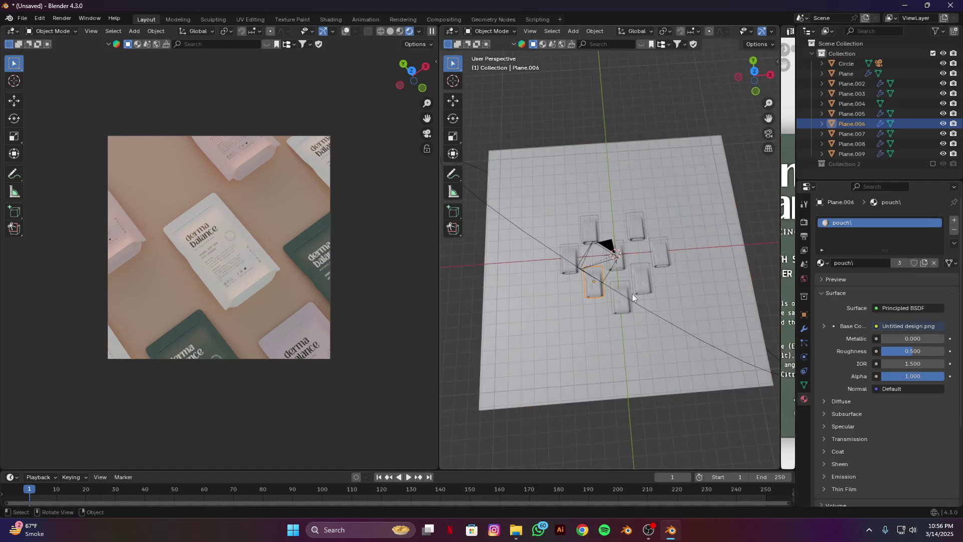
scroll(632, 294, up, 5)
key(shift+d)
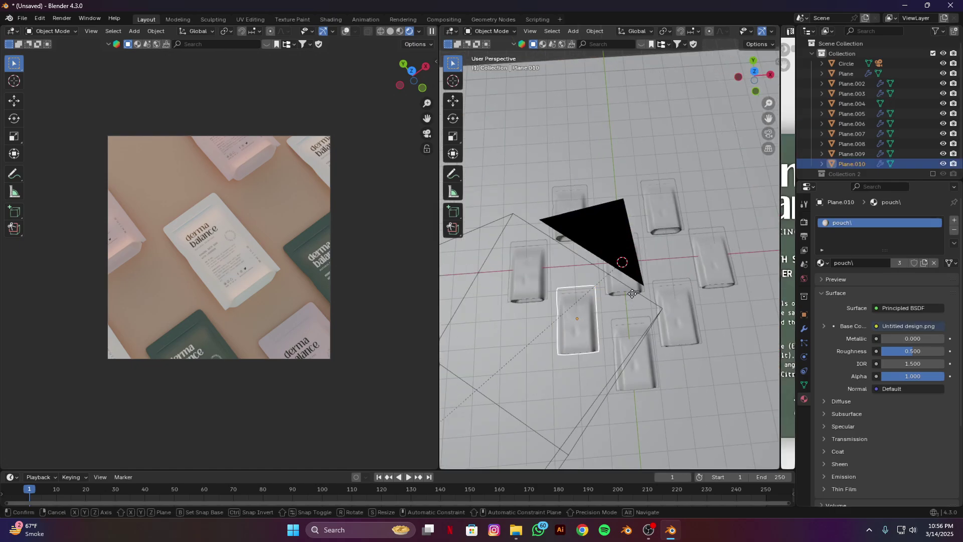
right_click(670, 170)
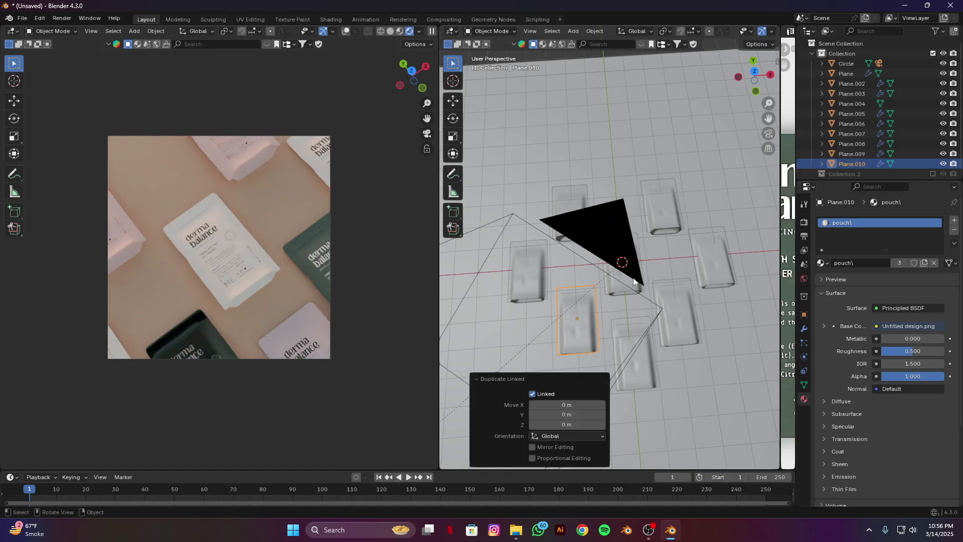
key(KP_7)
key(g)
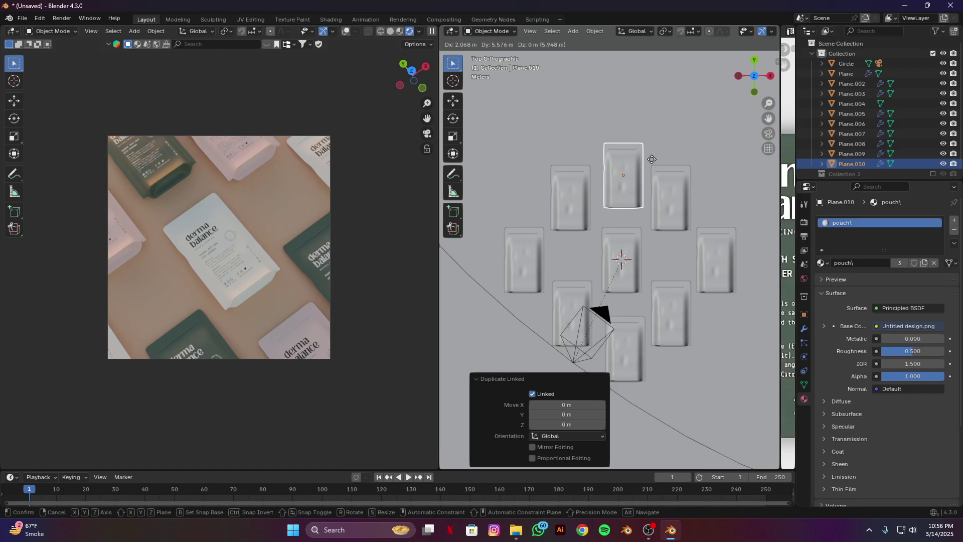
click(648, 169)
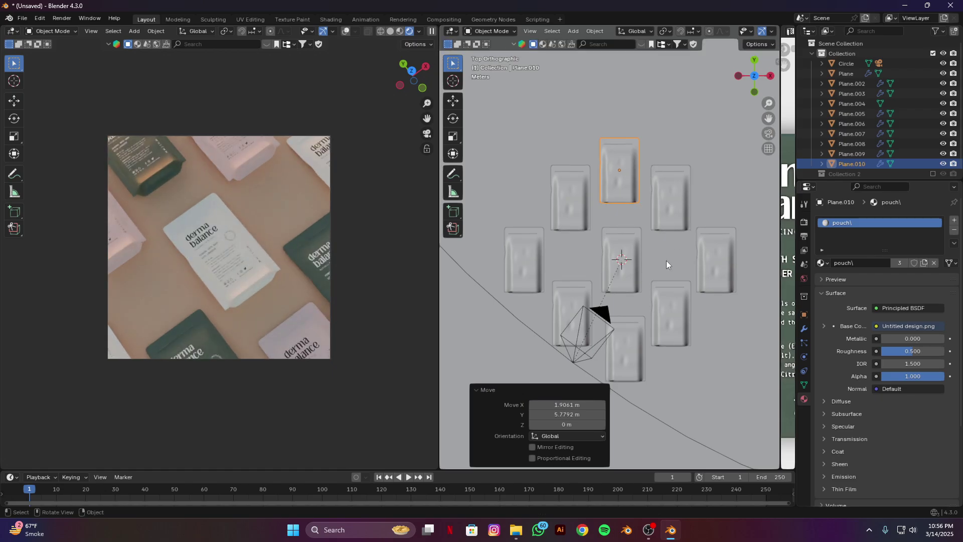
In top view, move the pink pouch Plane.007 about -0.24 m along X and -1.12 m along Y, closer to the central pouch
middle_drag(666, 261, 626, 261)
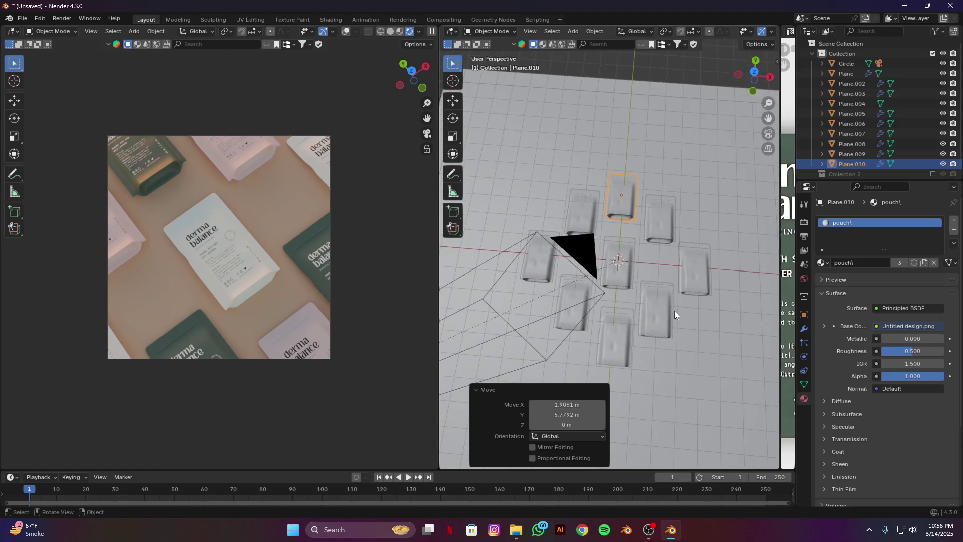
click(657, 317)
click(658, 230)
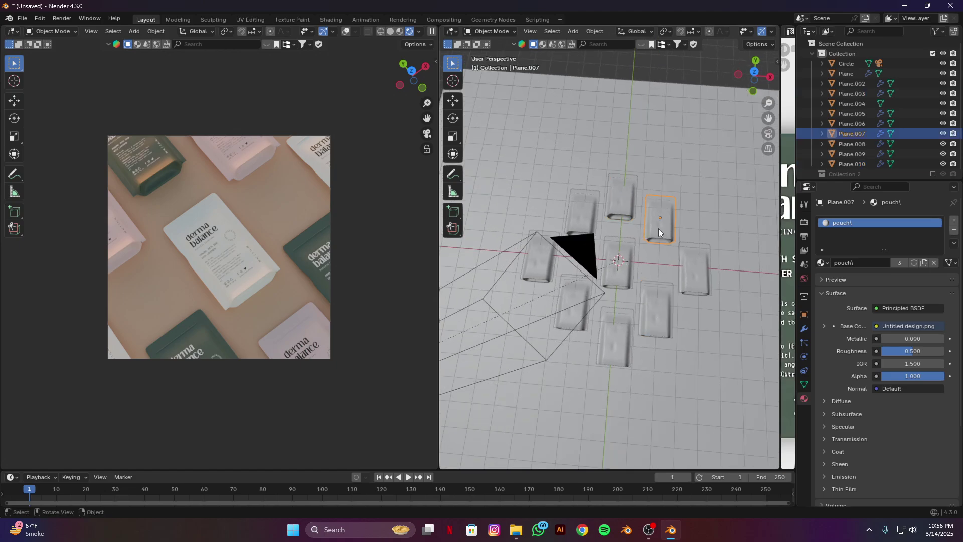
key(KP_7)
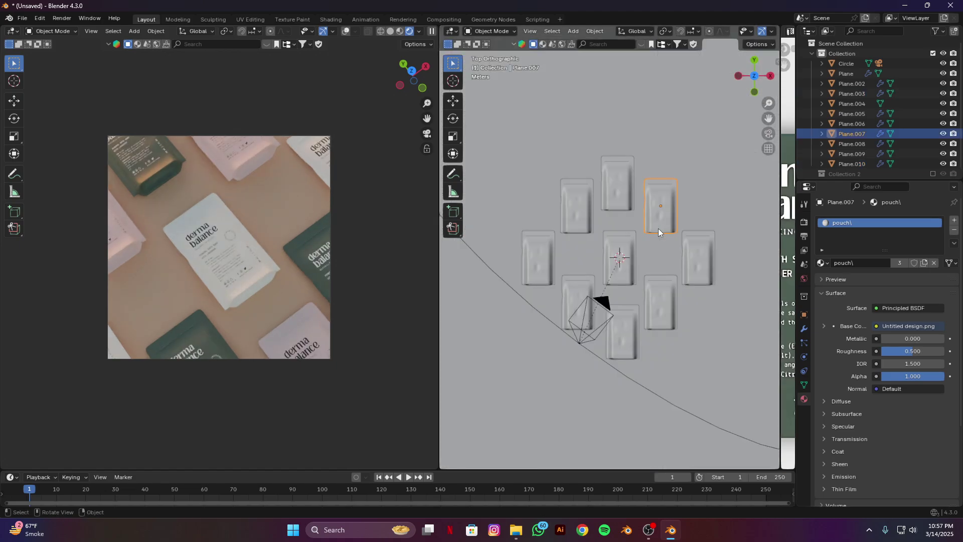
key(g)
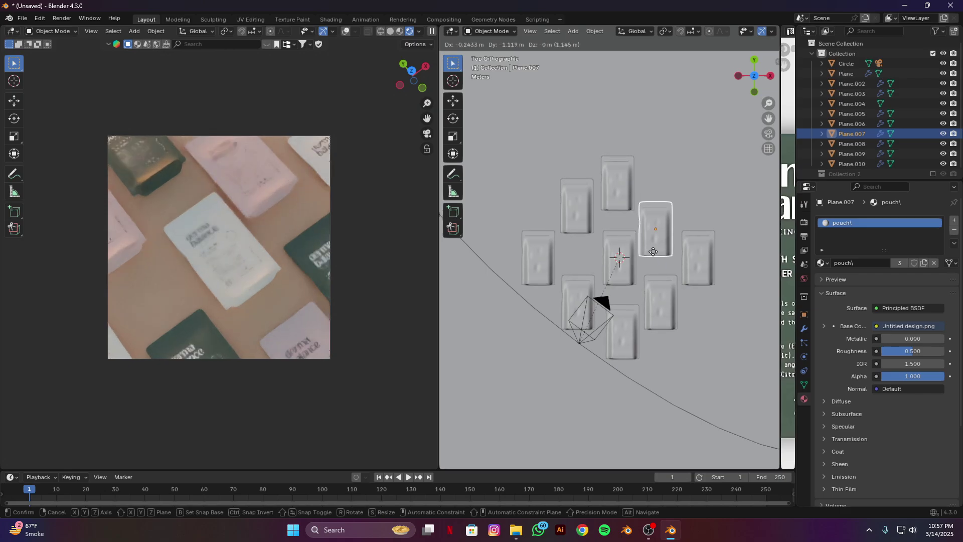
click(653, 251)
Move the green pouch Plane.003 about -0.39 m and the pink pouch Plane.002 about -0.83 m along Y
click(664, 314)
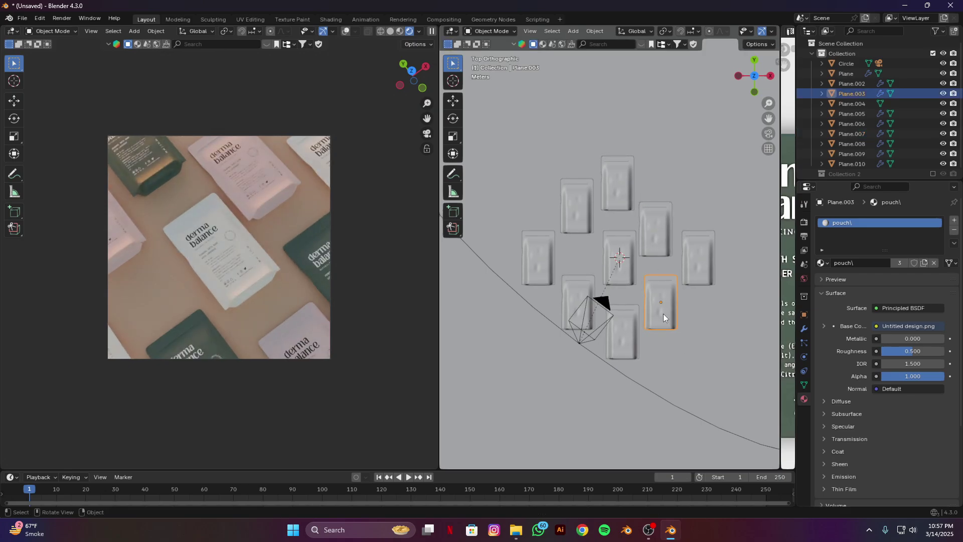
key(g)
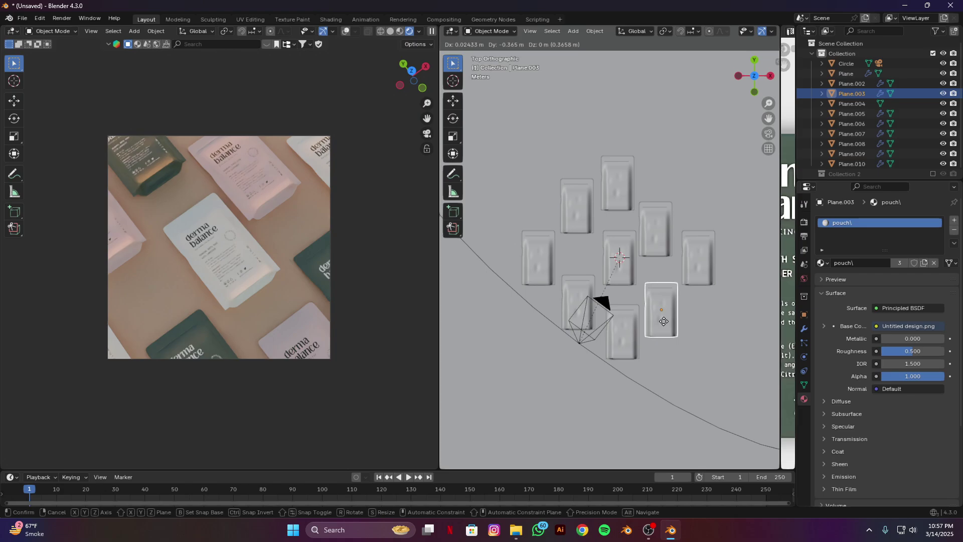
click(664, 324)
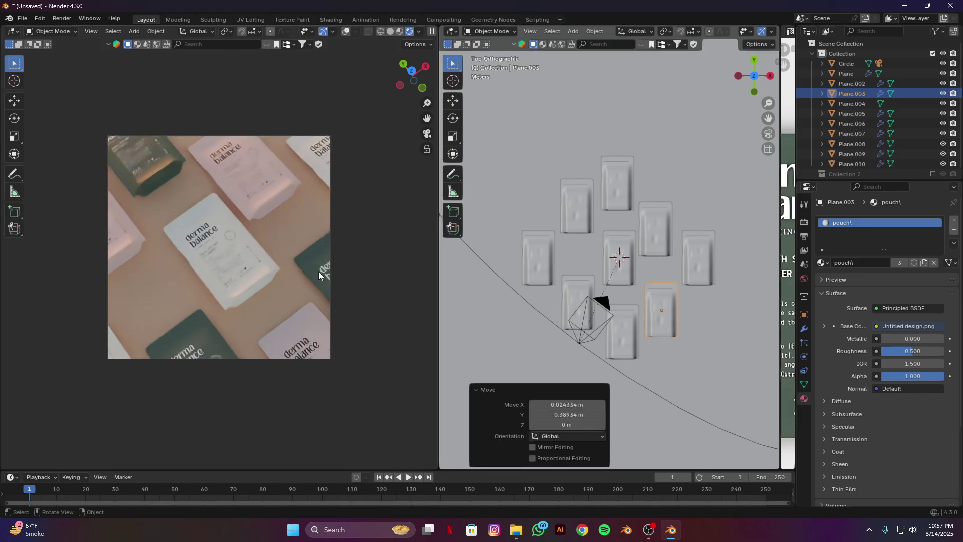
click(570, 222)
key(g)
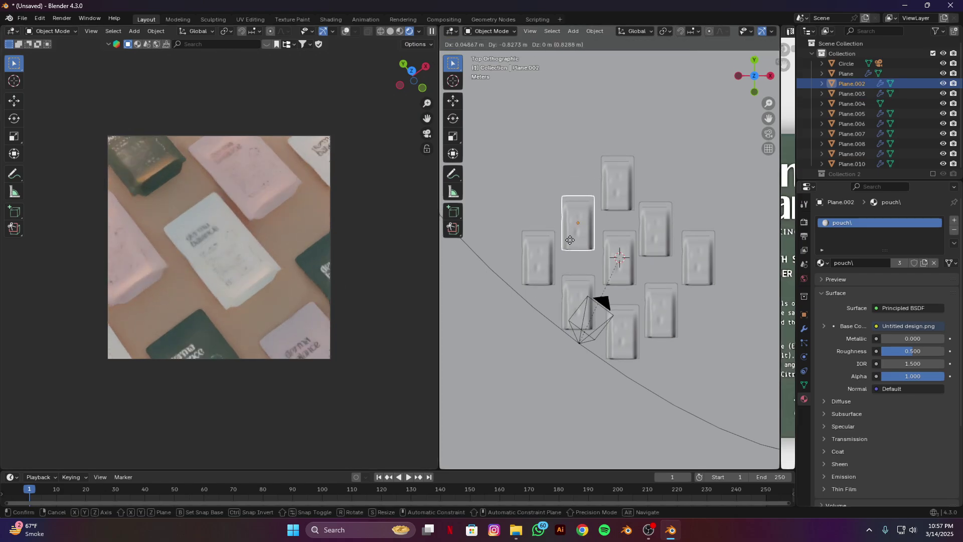
click(570, 241)
Move the pouch Plane.009 about -0.34 m along X and the pouch Plane.008 about 0.02 m along X
click(550, 270)
key(g)
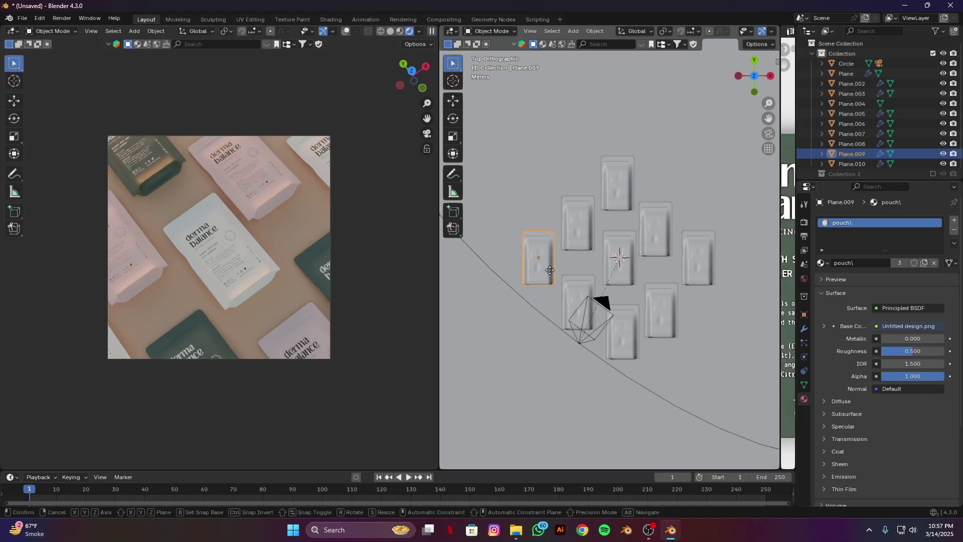
click(543, 271)
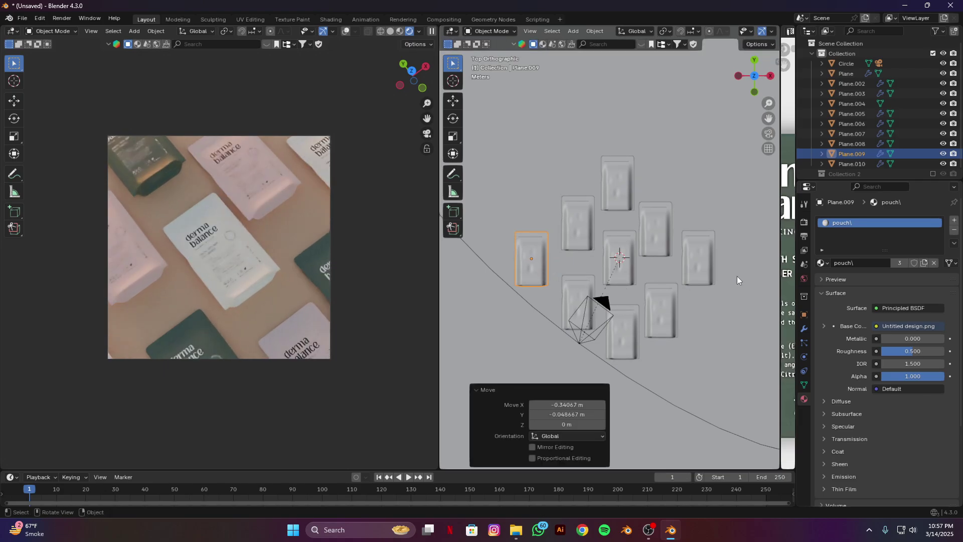
click(688, 266)
key(g)
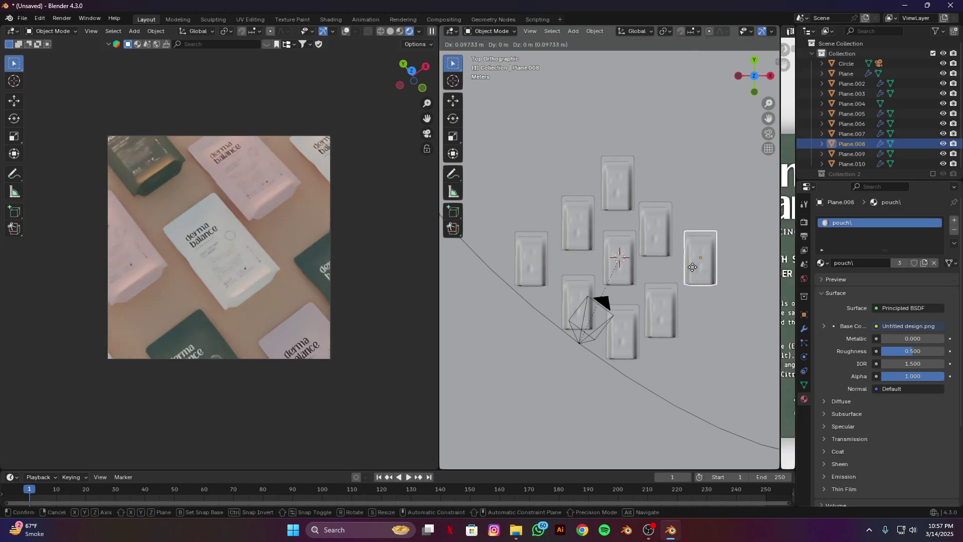
click(691, 267)
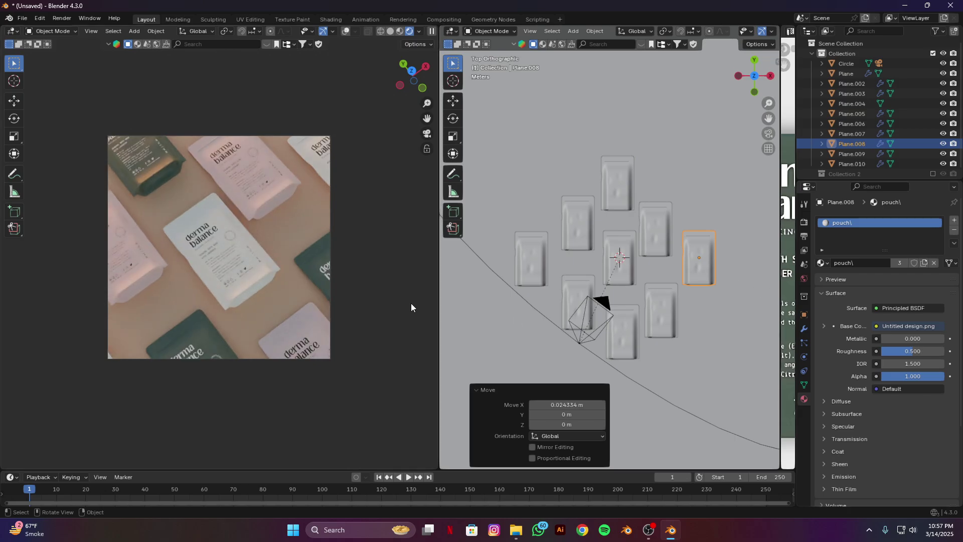
Set the render's color management to the Filmic view transform with the Medium High Contrast look
middle_drag(550, 307, 606, 252)
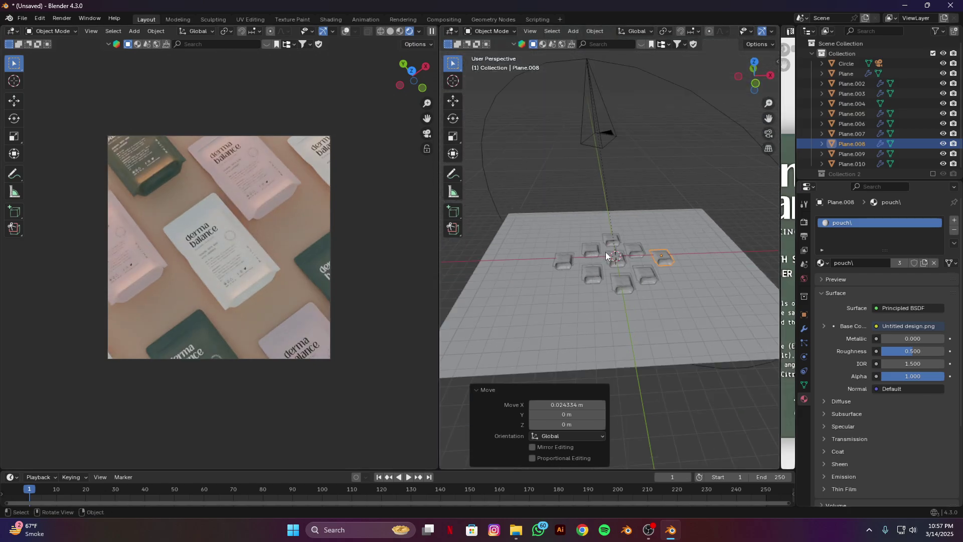
scroll(602, 251, down, 6)
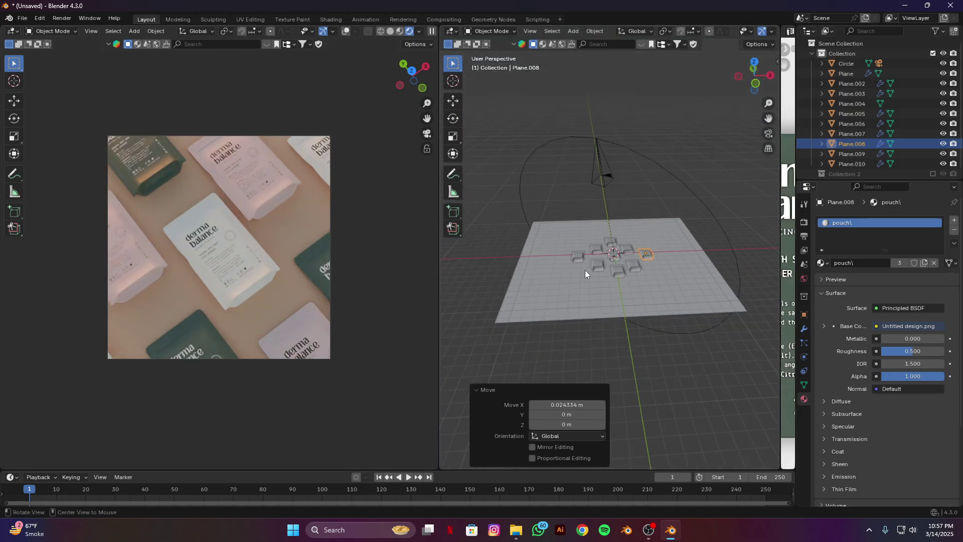
click(805, 222)
scroll(854, 345, down, 4)
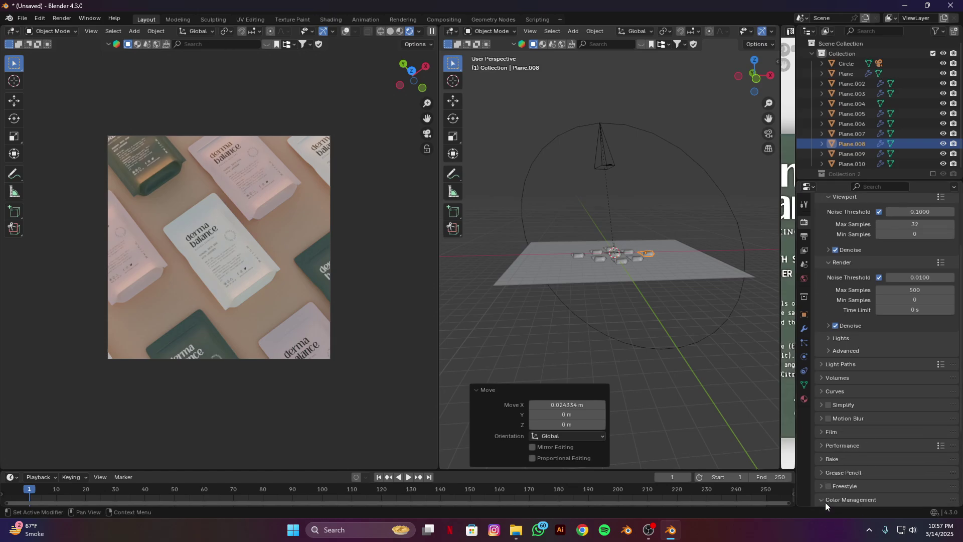
scroll(826, 501, down, 5)
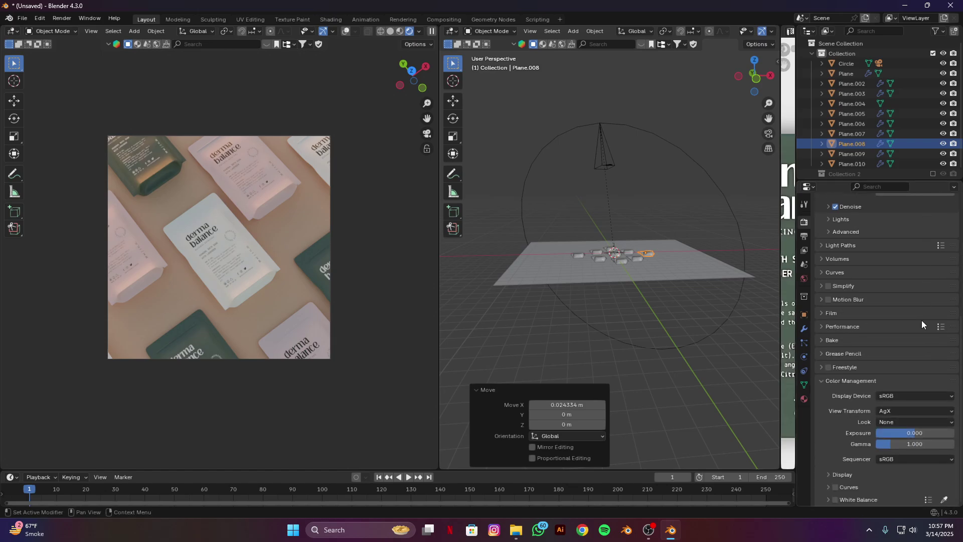
click(901, 409)
click(889, 456)
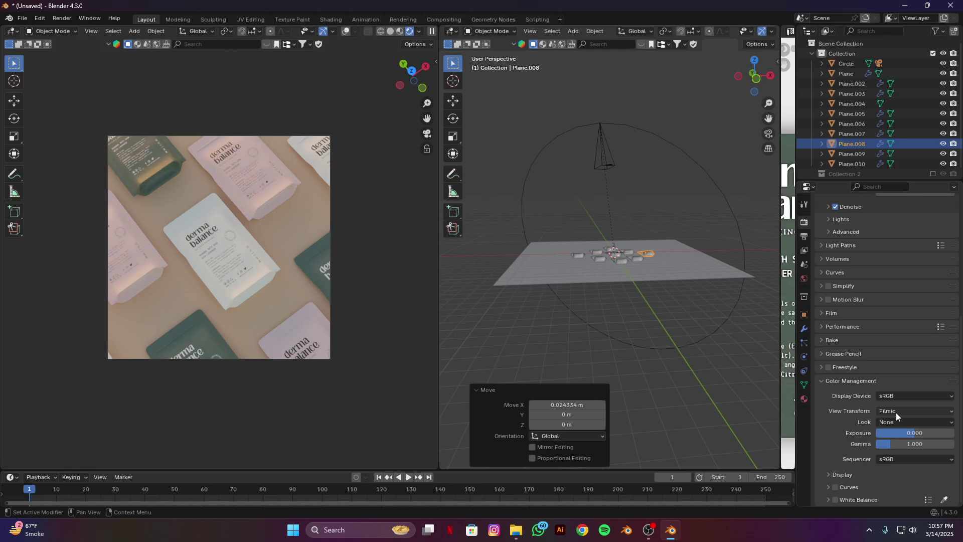
click(897, 423)
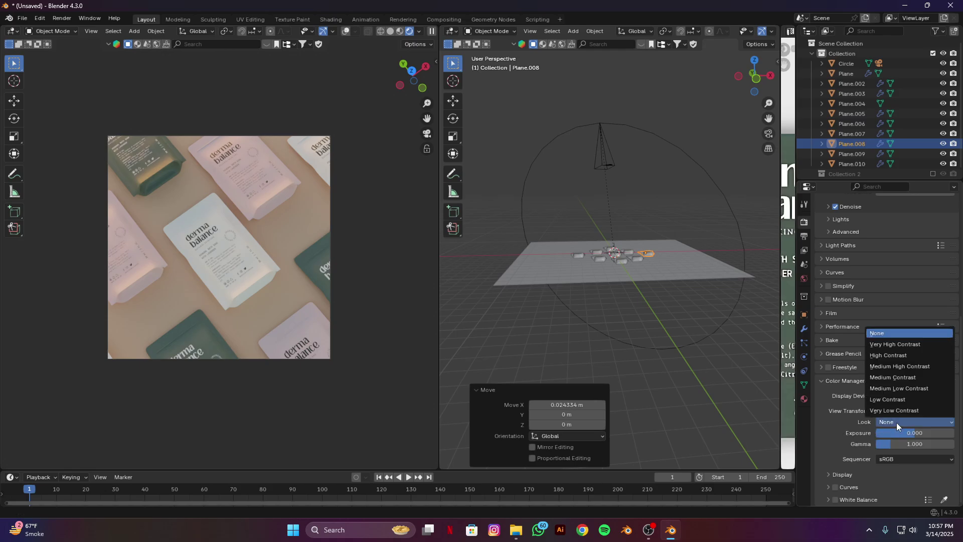
click(896, 367)
Change the floor plane's material base color to a more saturated reddish orange
middle_drag(573, 330, 595, 306)
click(595, 307)
click(806, 402)
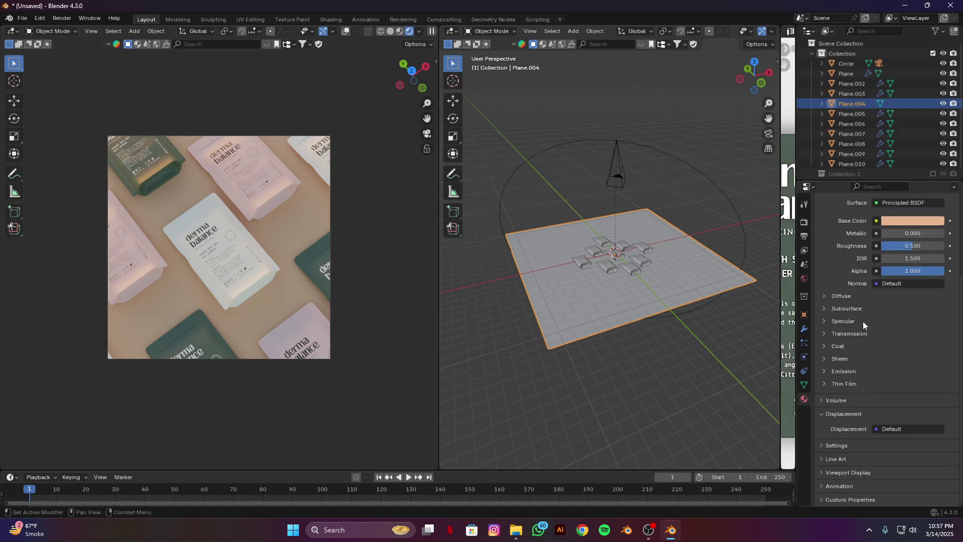
scroll(873, 291, up, 3)
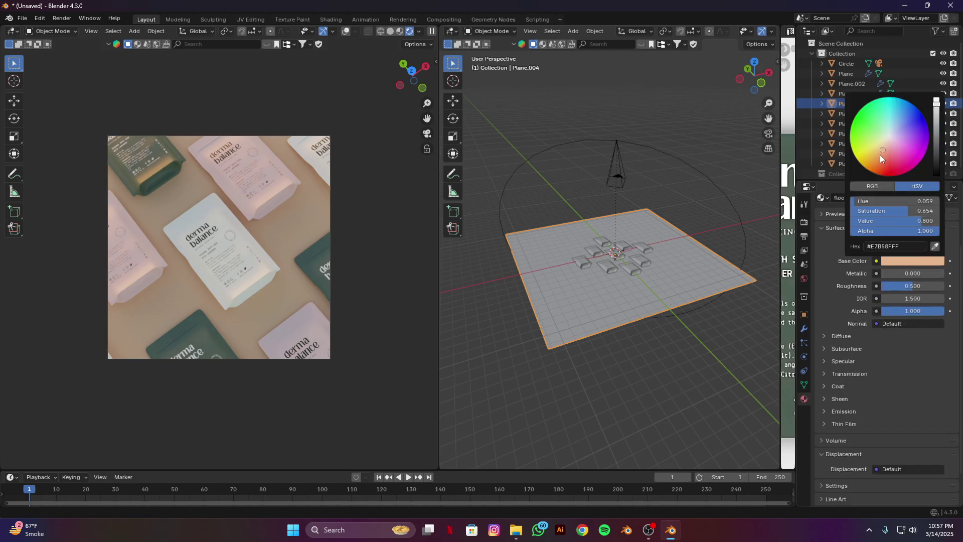
drag(881, 152, 879, 159)
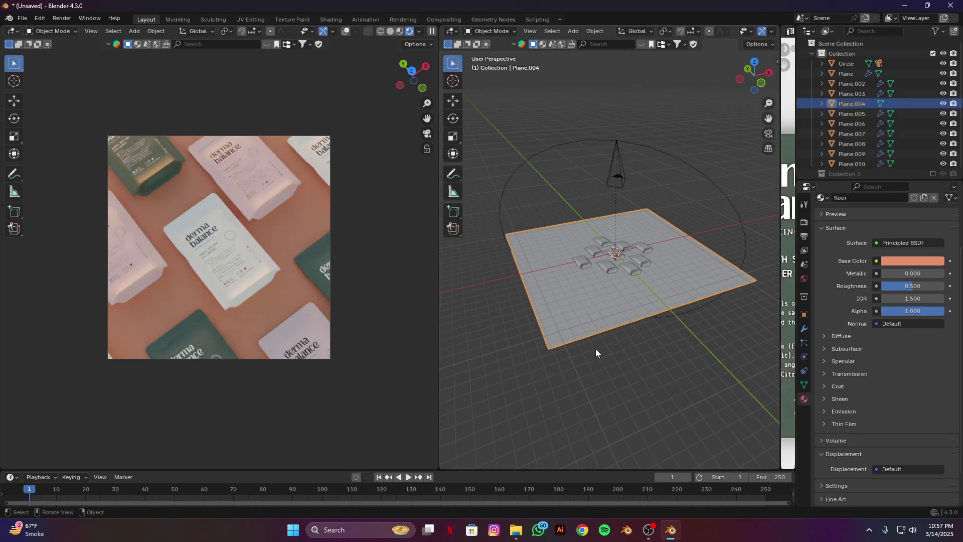
Set the world background strength to 0.1
middle_drag(595, 348, 622, 362)
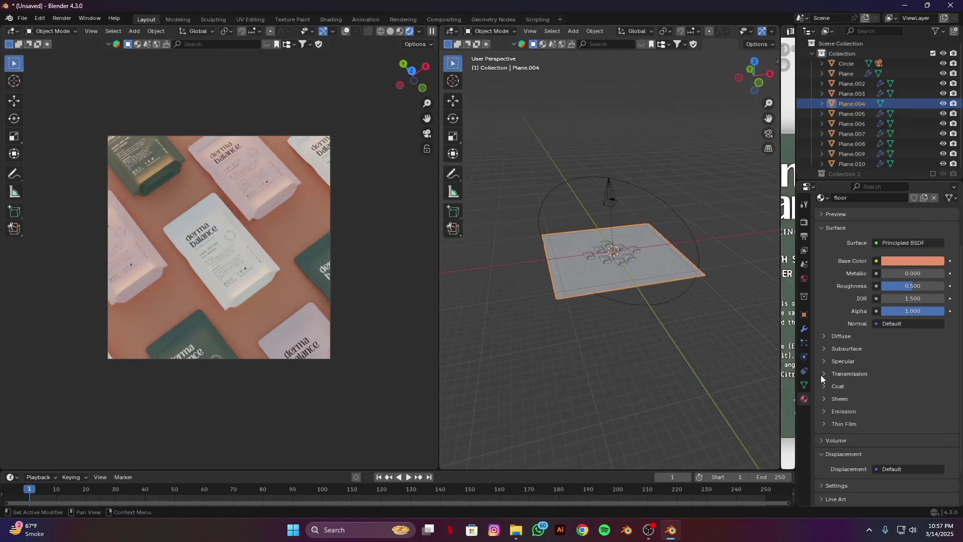
click(804, 279)
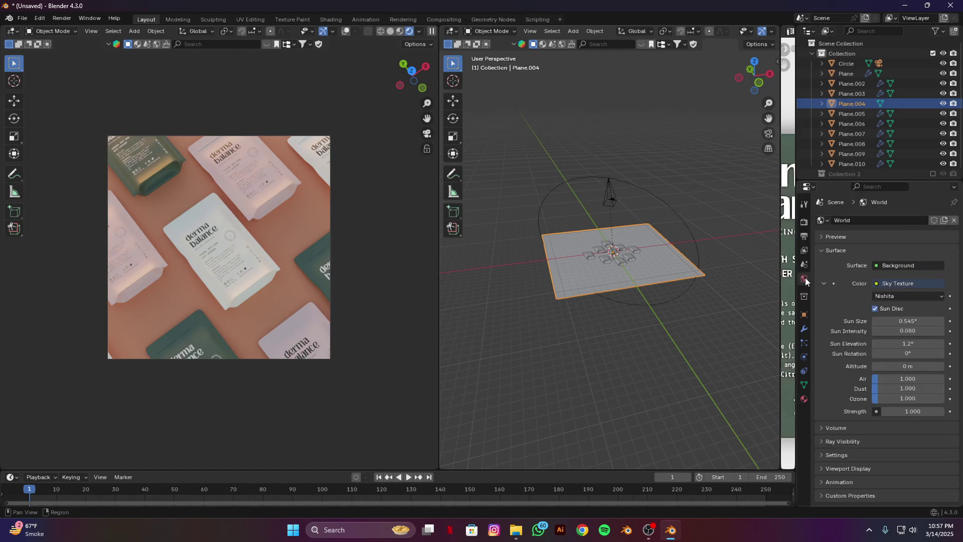
click(912, 412)
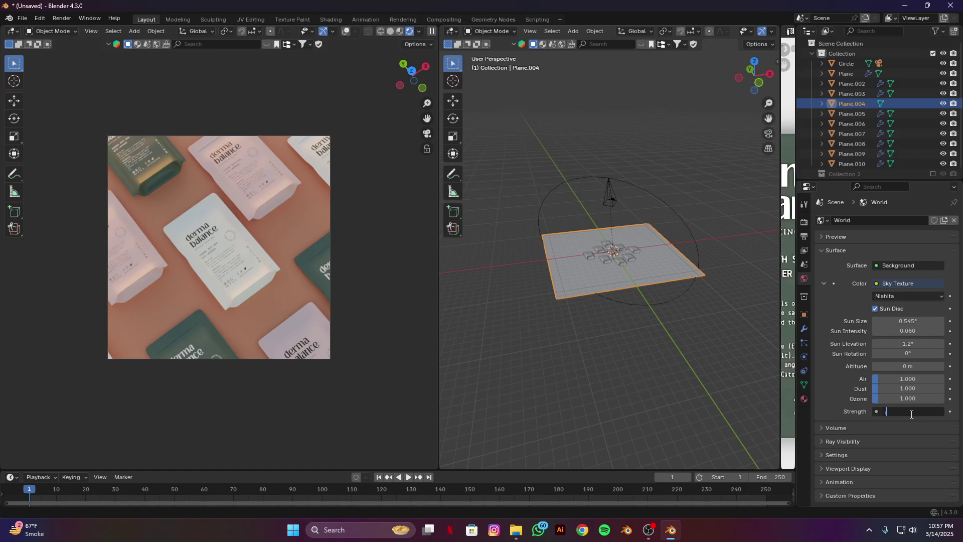
text(.1)
key(Return)
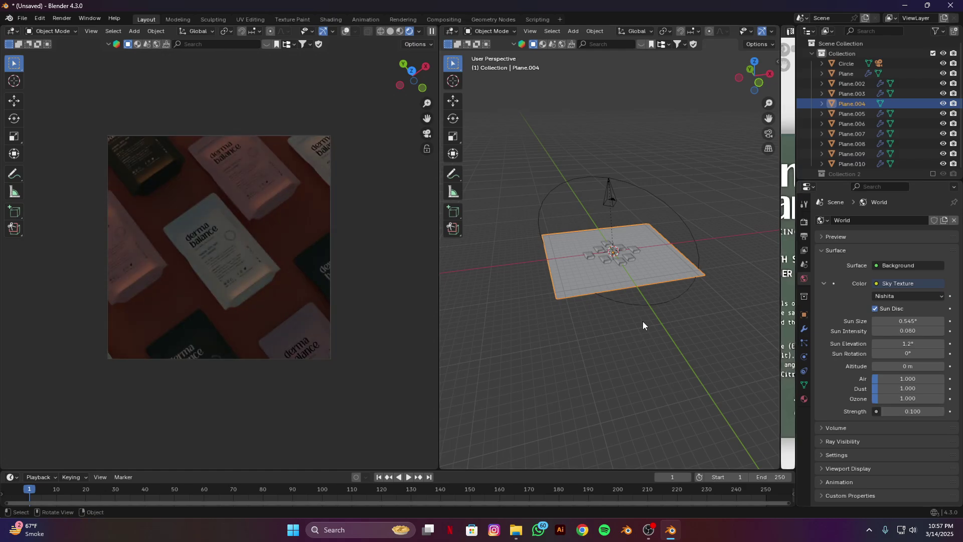
Add an area light and raise it about 8.2 m along Z above the pouches
middle_drag(643, 321, 617, 289)
key(shift+a)
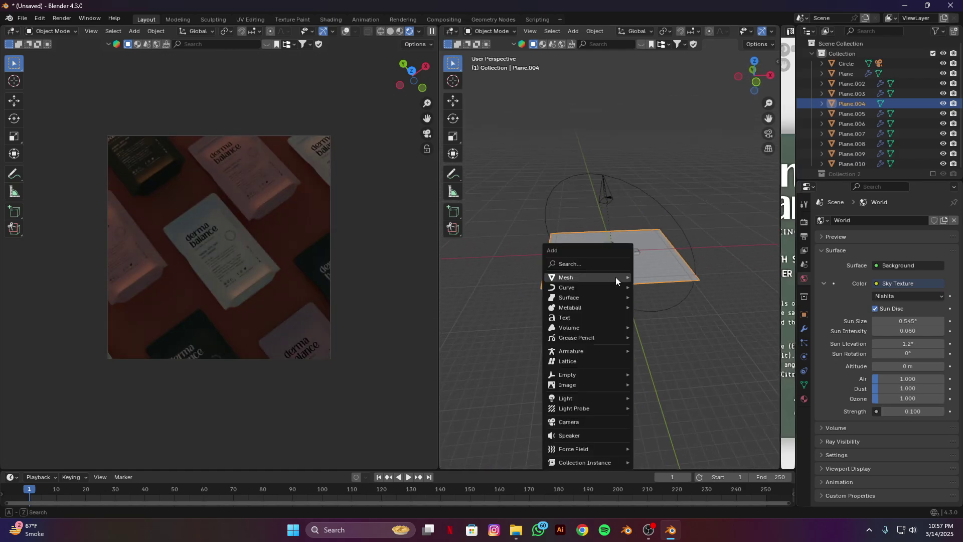
mouse_move(607, 278)
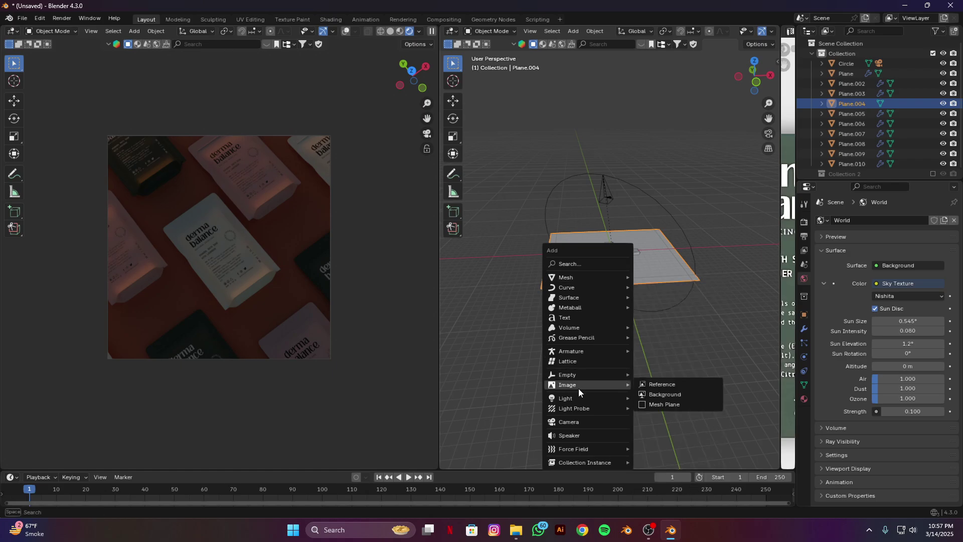
mouse_move(576, 402)
click(652, 430)
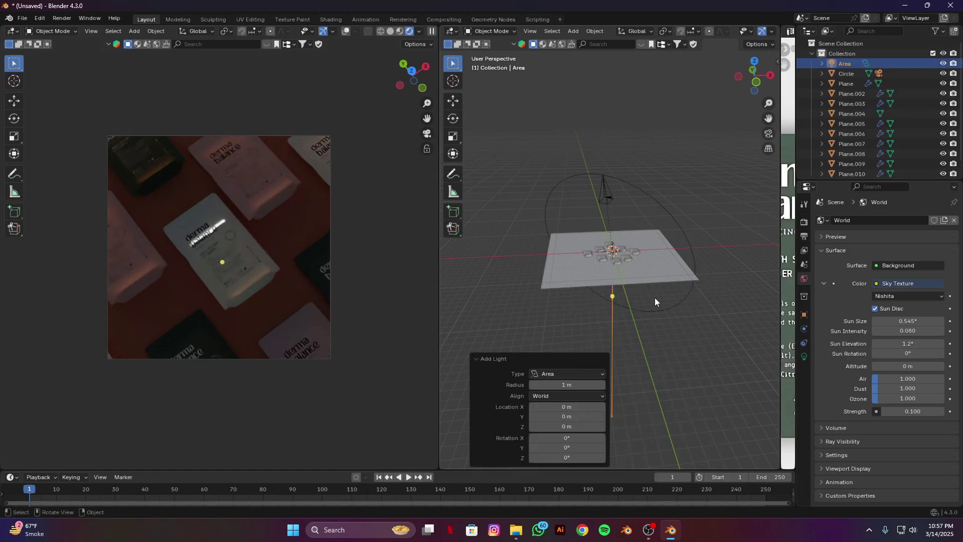
key(g)
key(z)
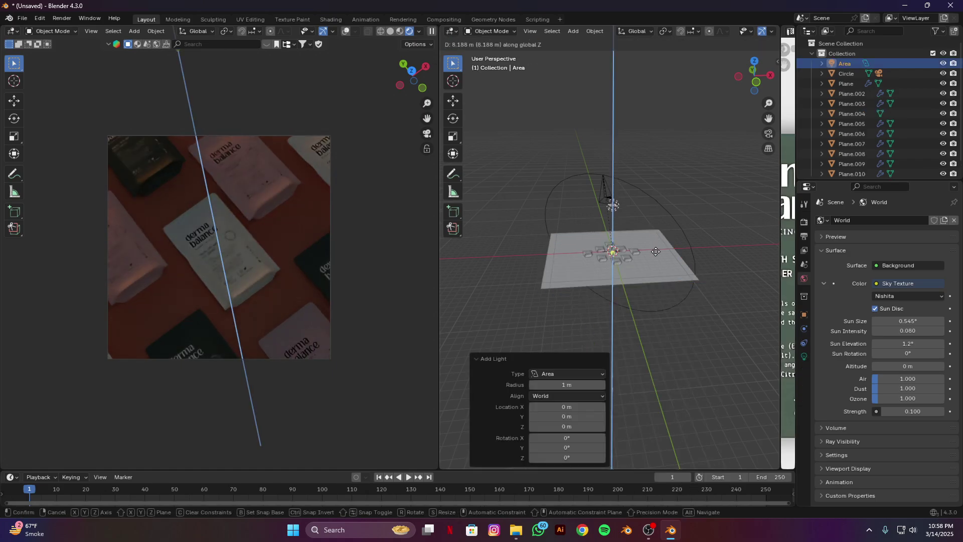
click(657, 251)
Scale the area light up by about 7.19 and set its power to 200 W
key(s)
click(780, 322)
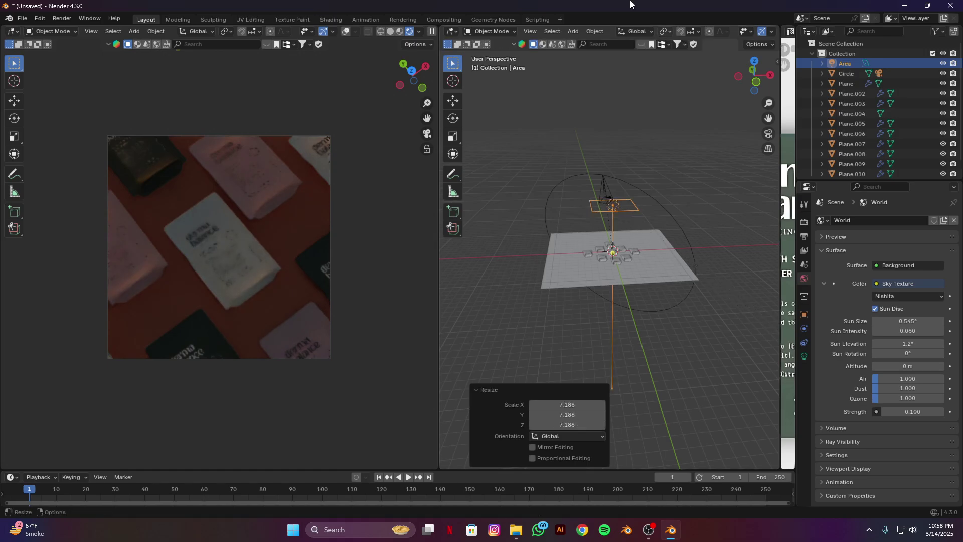
click(805, 357)
click(891, 290)
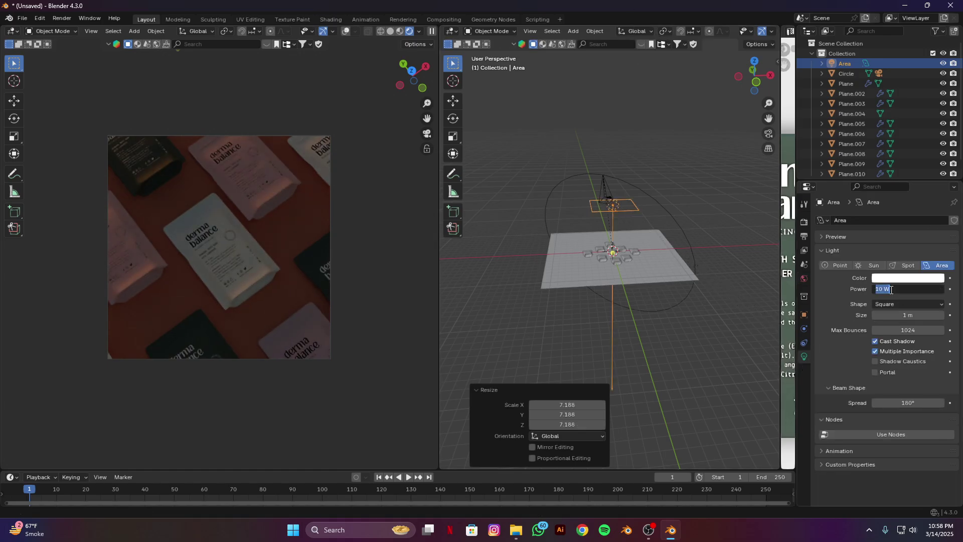
key(Return)
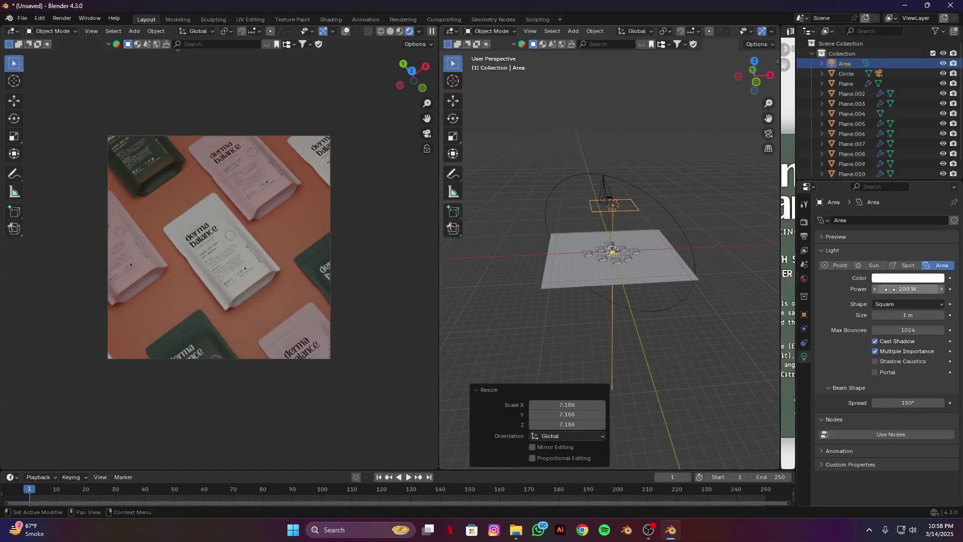
Duplicate the overhead area light in place and rotate the copy 90° about the global Y axis
middle_drag(753, 294, 672, 317)
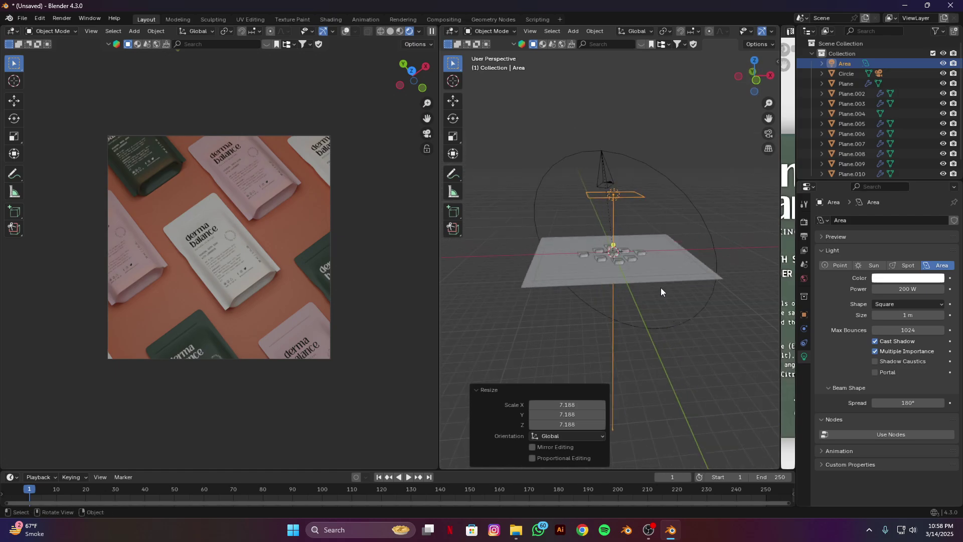
key(shift+d)
key(Escape)
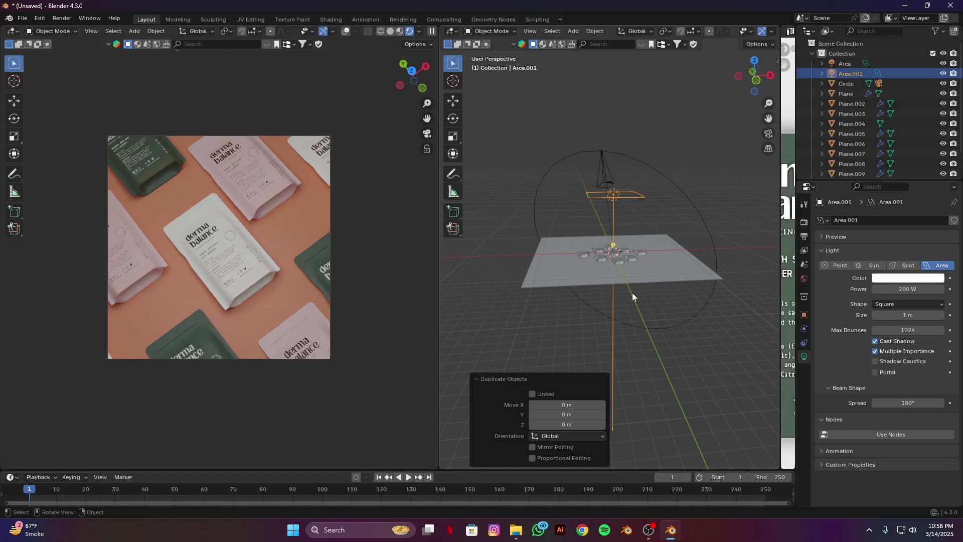
key(r)
key(x)
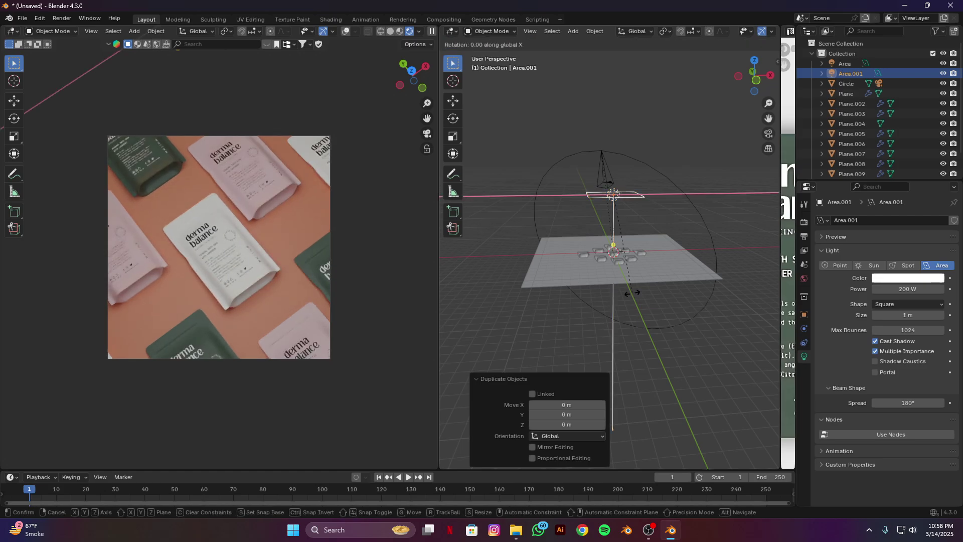
text(y)
text(90)
key(Return)
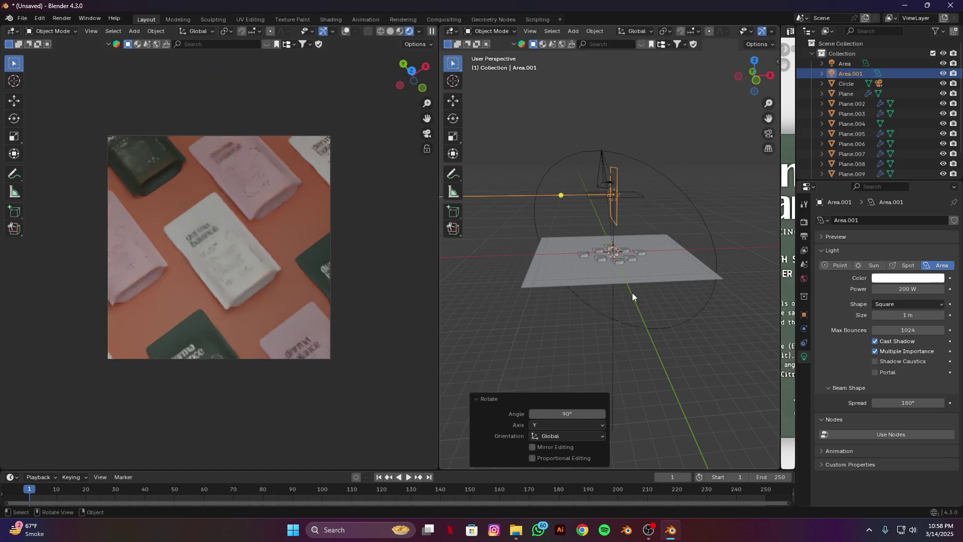
Lower the rotated light to the side just beyond the floor's +X edge and scale it up by about 2.59
key(KP_3)
key(g)
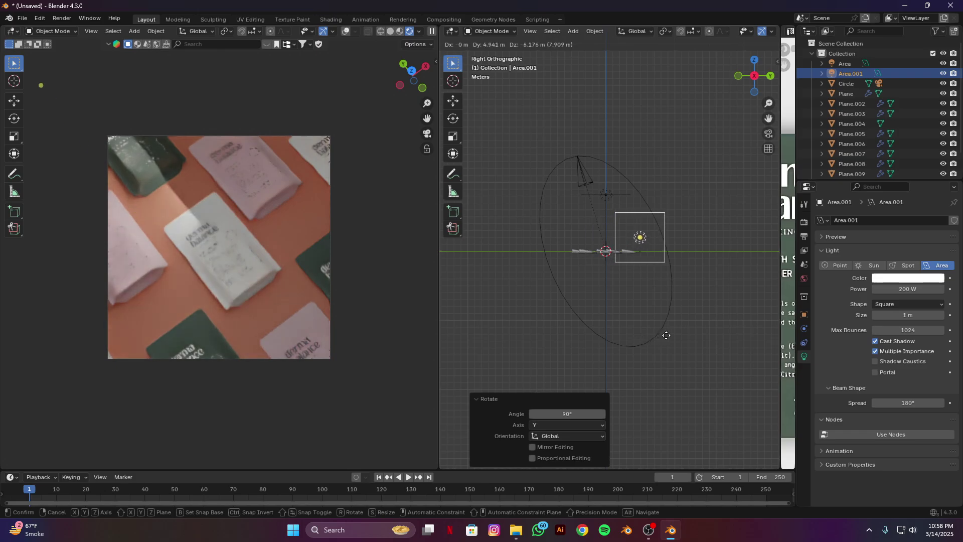
click(667, 335)
key(KP_7)
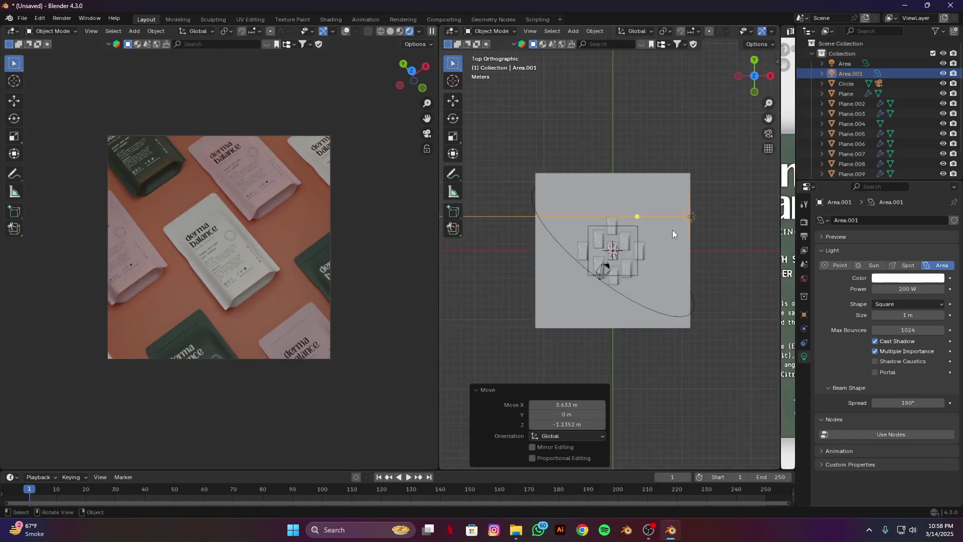
key(g)
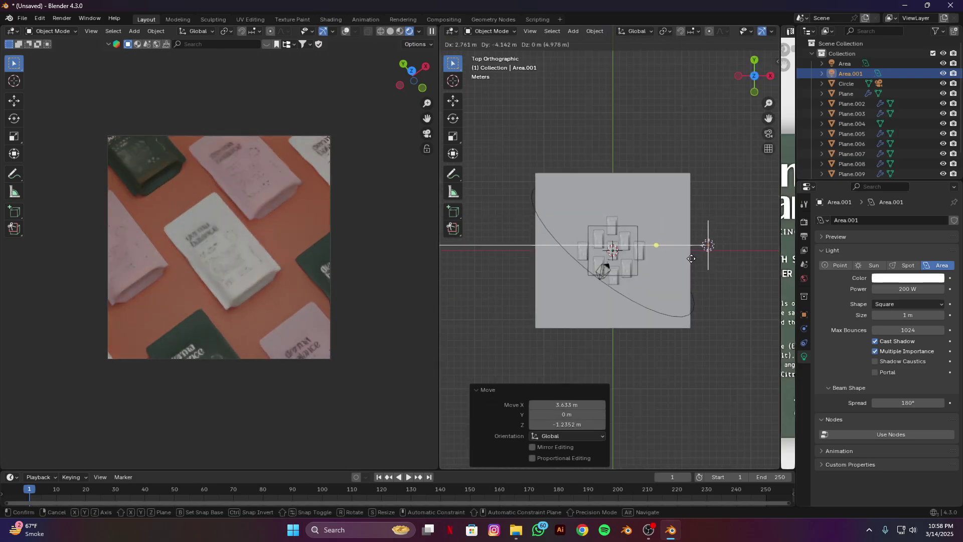
key(s)
click(753, 297)
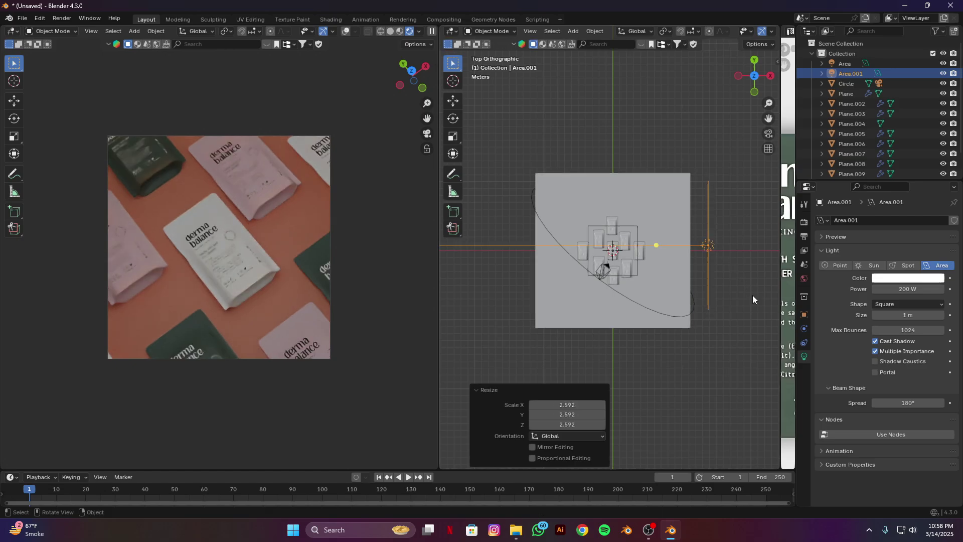
Set the side area light's power to 150 W
middle_drag(752, 299, 768, 274)
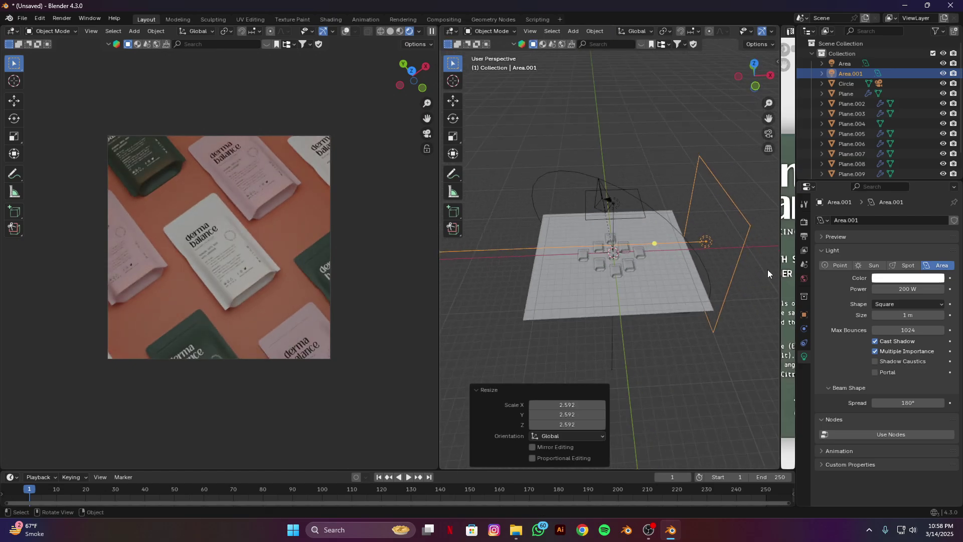
click(882, 290)
text(150)
key(Return)
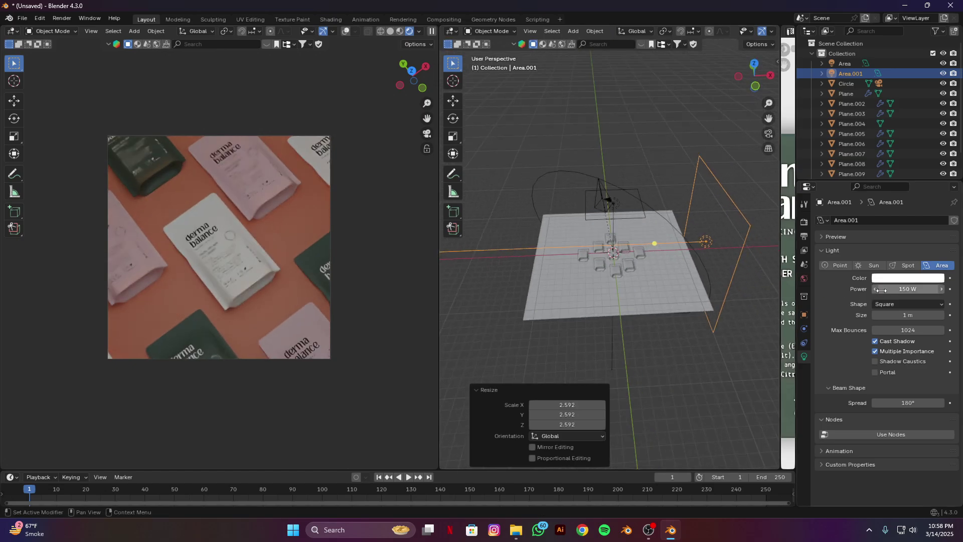
Set the transform pivot to 3D Cursor, then duplicate the side light and rotate the copy 180° about Z to the opposite side
click(663, 32)
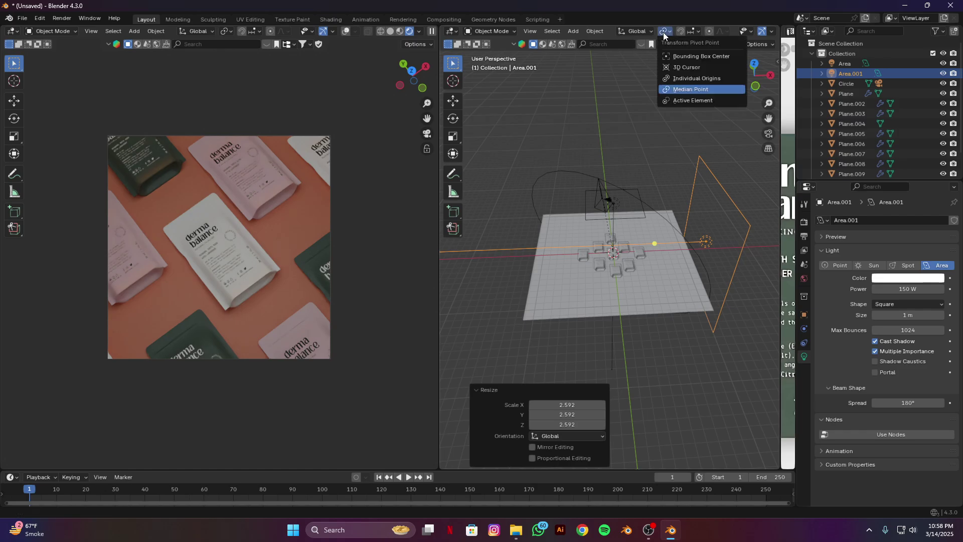
click(676, 66)
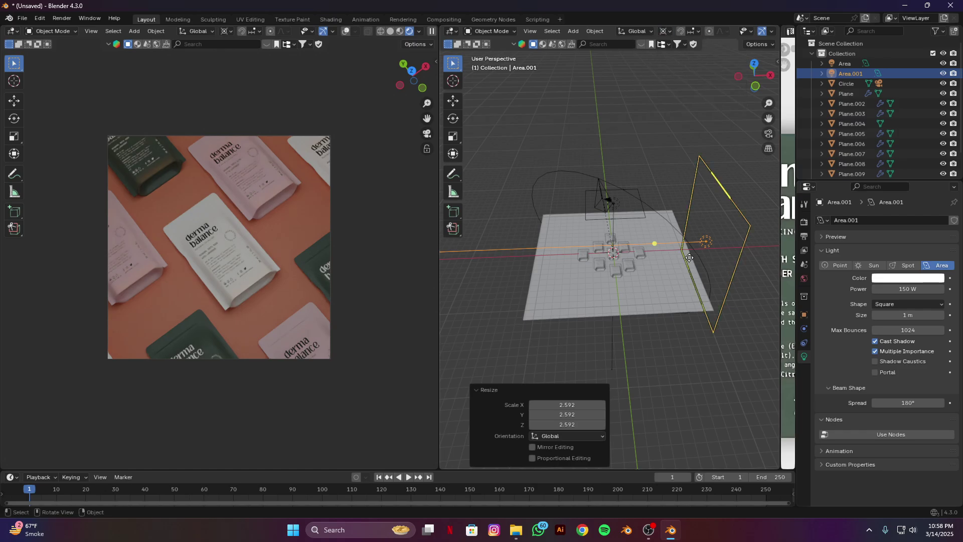
key(shift+d)
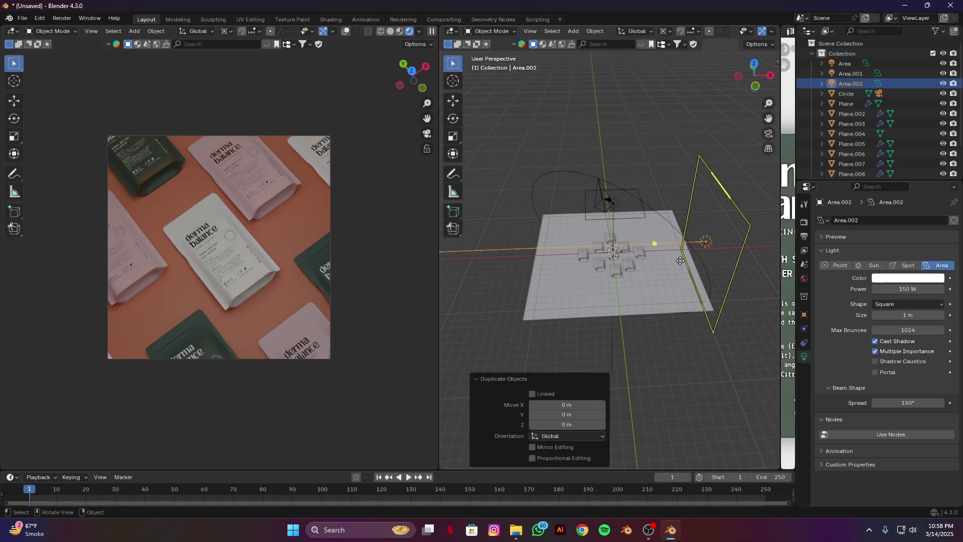
text(rz180)
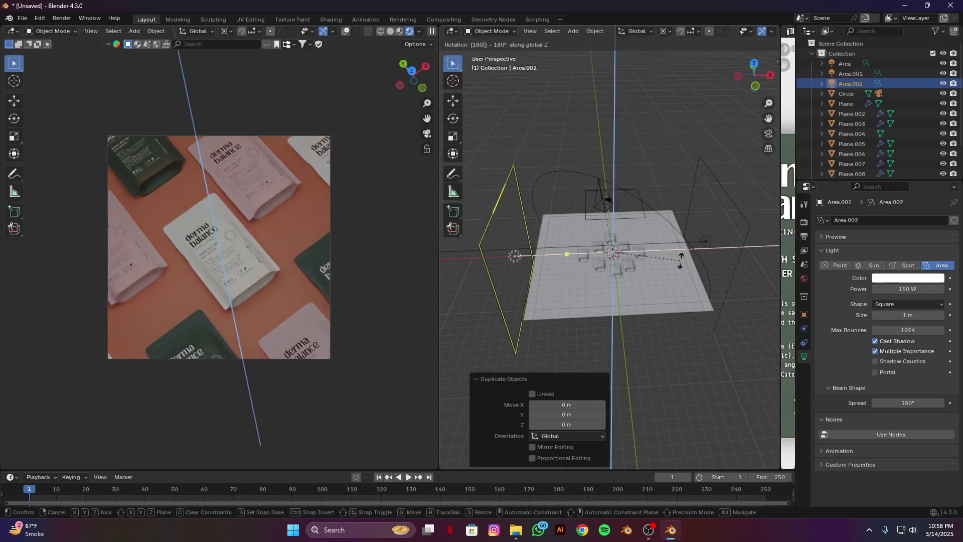
key(Return)
Select the overhead area light above the pouches
middle_drag(657, 283, 606, 196)
click(606, 195)
key(g)
key(z)
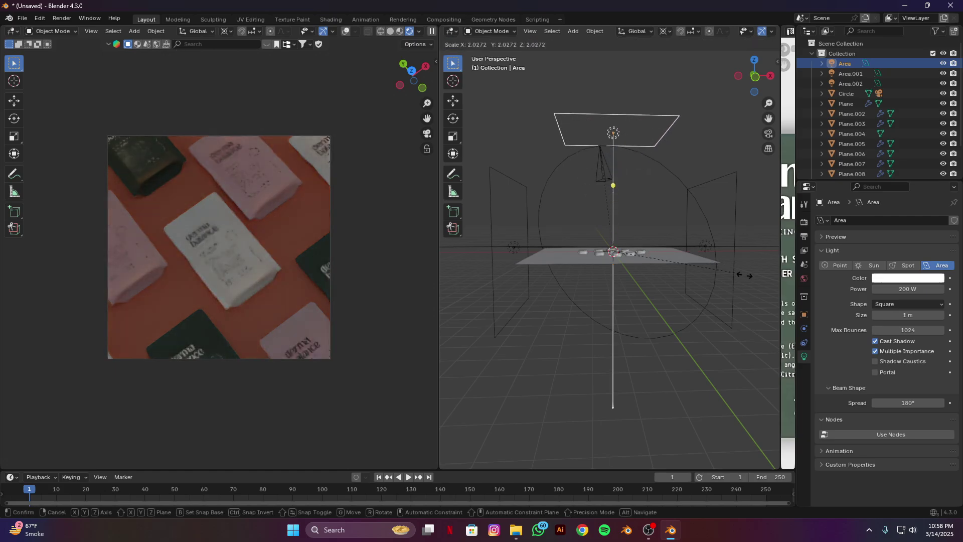
key(Escape)
Set the transform pivot to Individual Origins and scale the overhead area light up by about 2.5
click(665, 32)
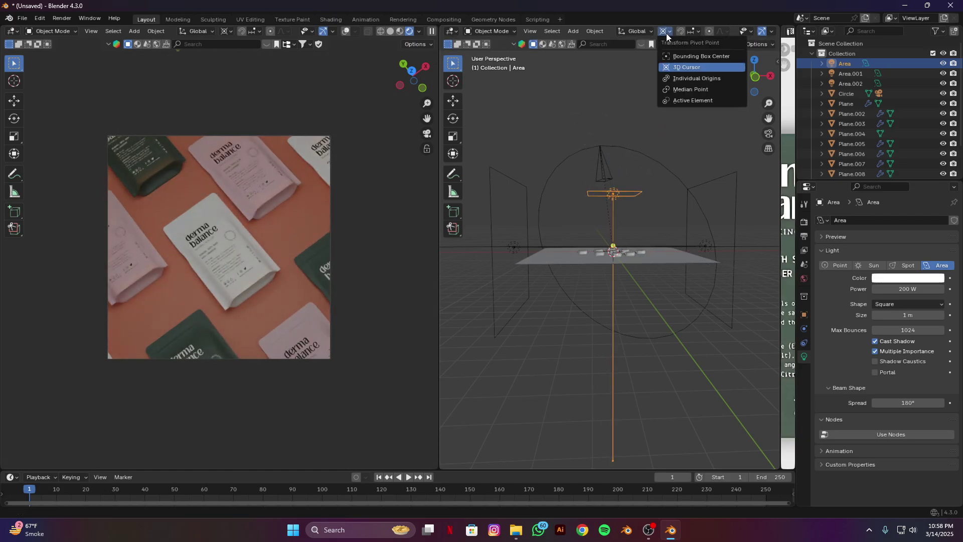
click(679, 79)
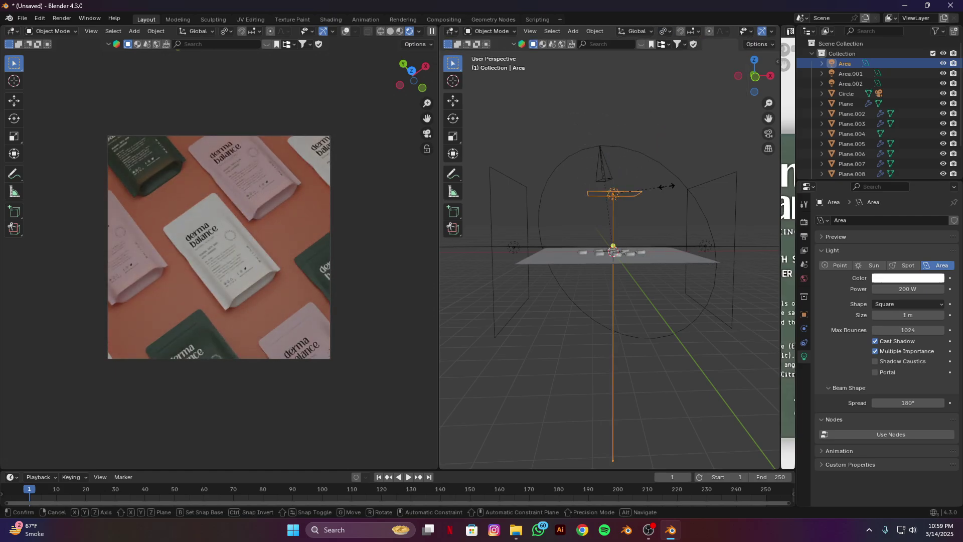
key(s)
click(747, 207)
Raise the overhead area light about 3.56 m along Z
key(g)
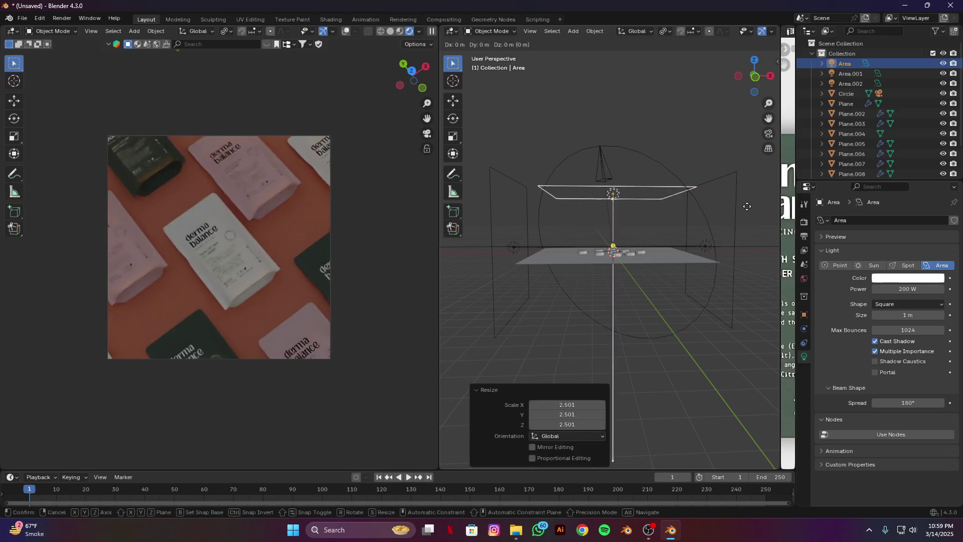
key(z)
click(746, 184)
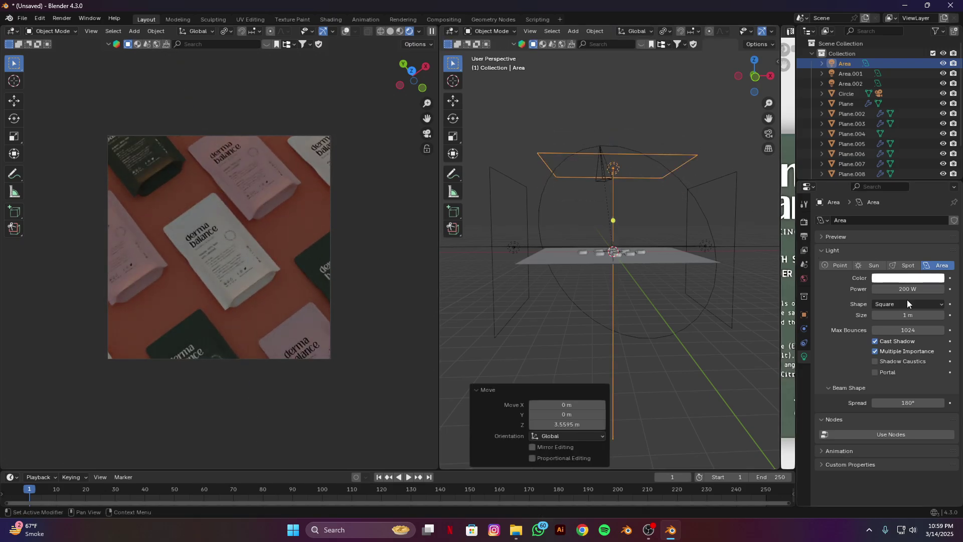
Change the overhead area light's shape to Disk and set its power to 350 W
click(922, 304)
click(902, 338)
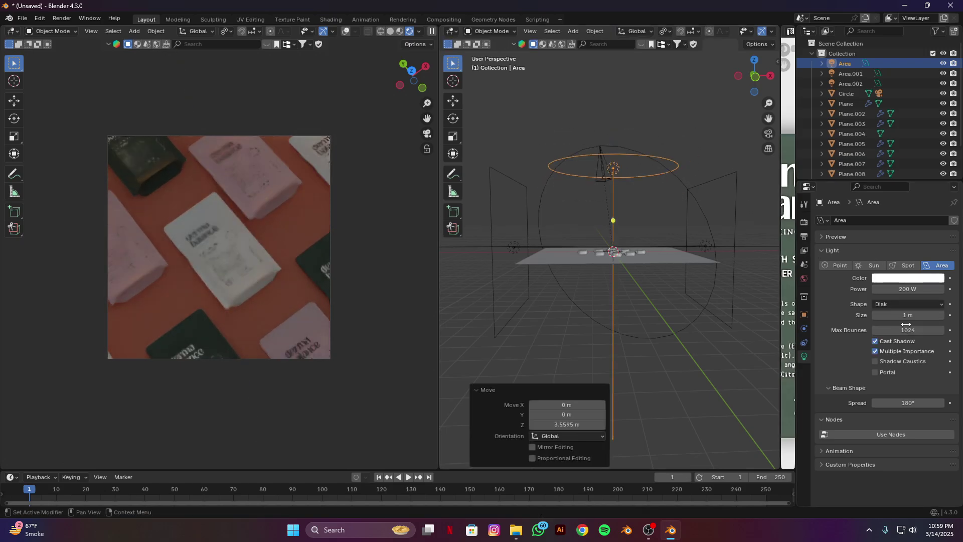
click(911, 290)
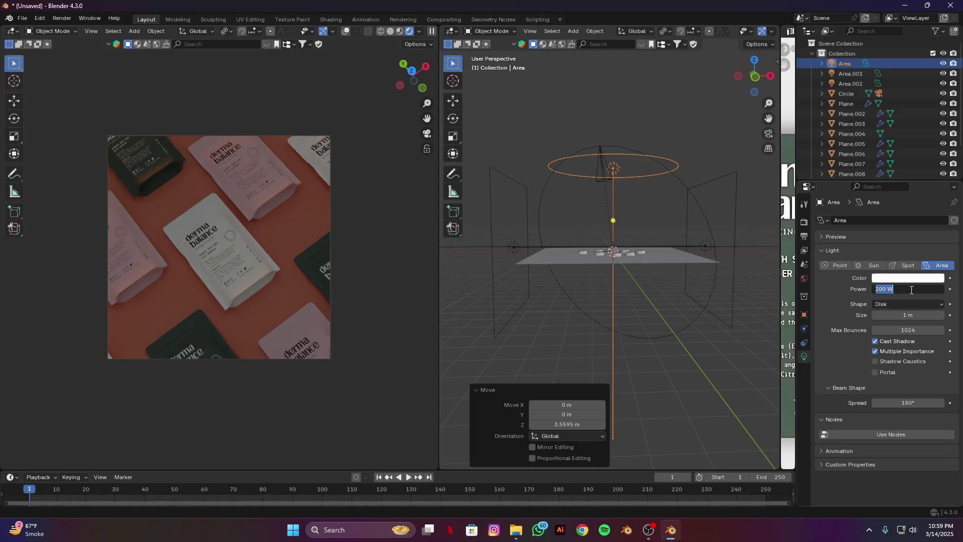
text(350)
key(Return)
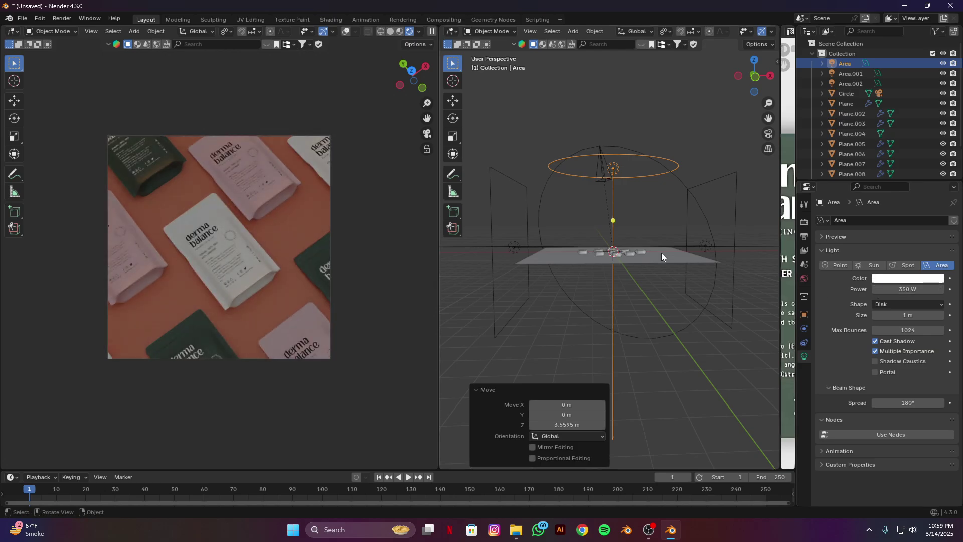
Try world background strengths of 0.2 and 0.4
click(804, 278)
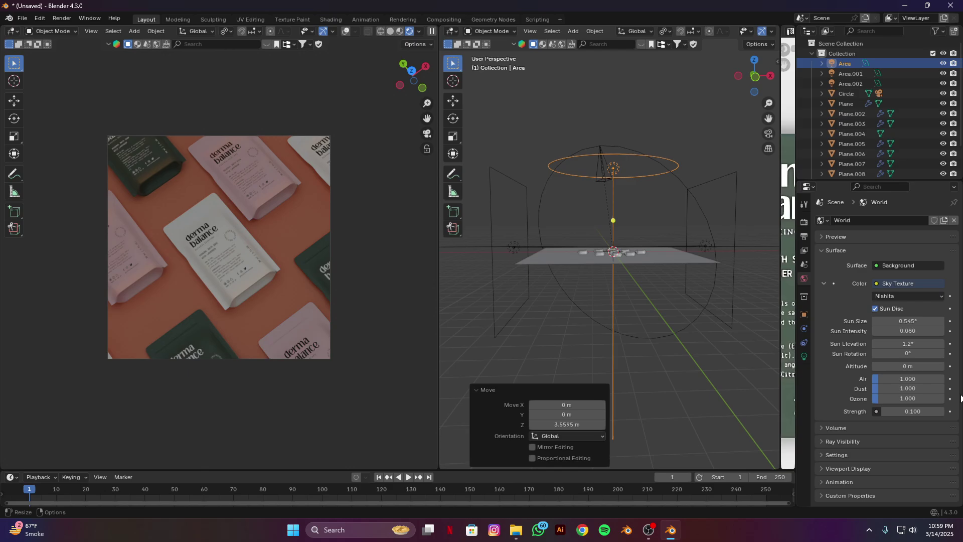
click(912, 412)
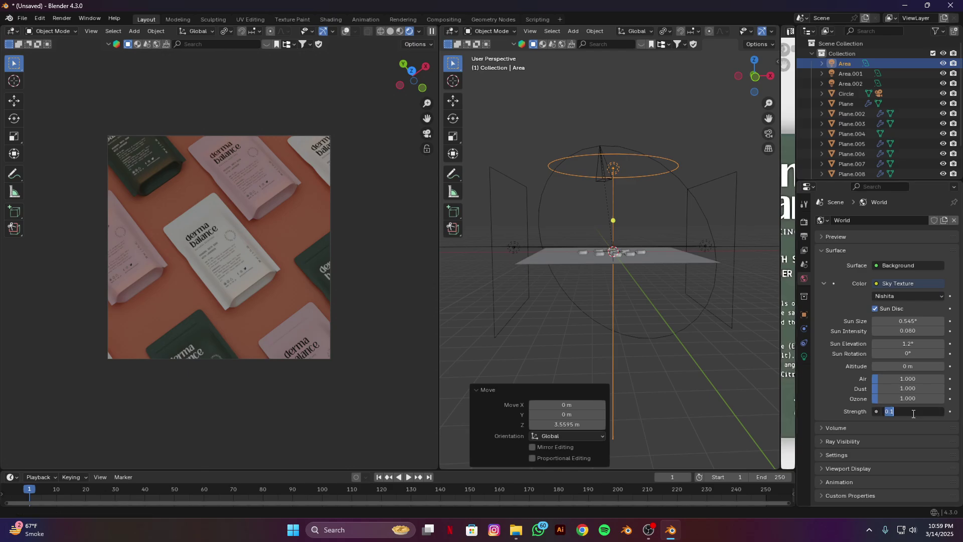
text(0.2)
key(Return)
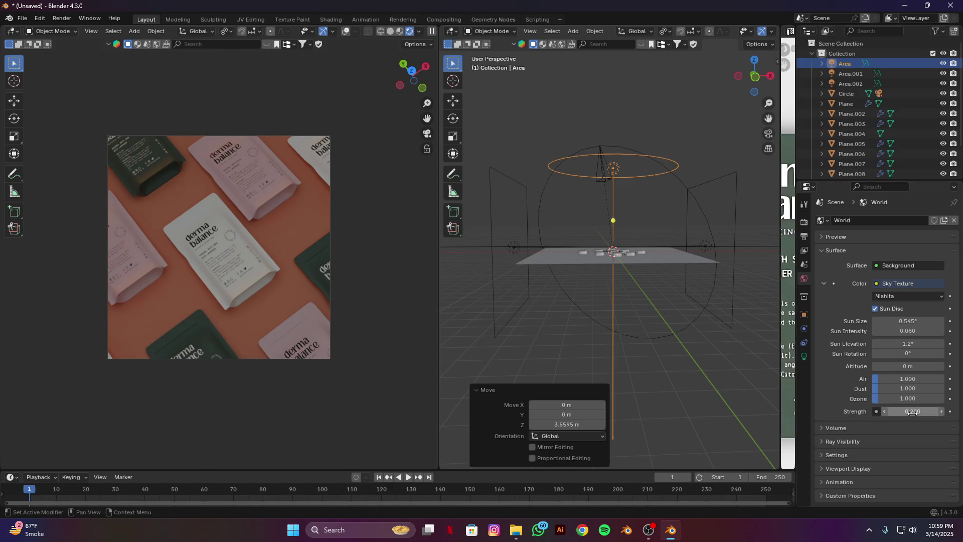
click(913, 412)
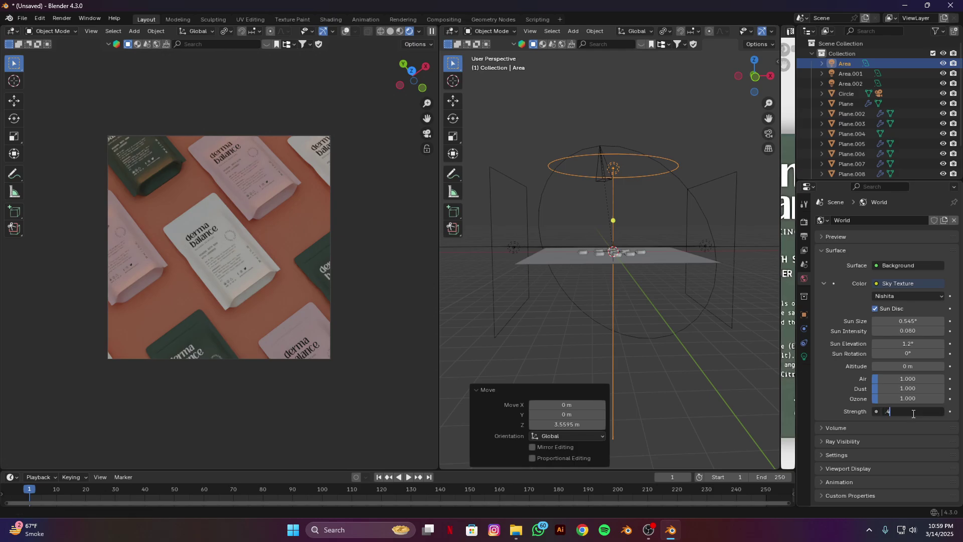
text(.4)
key(Return)
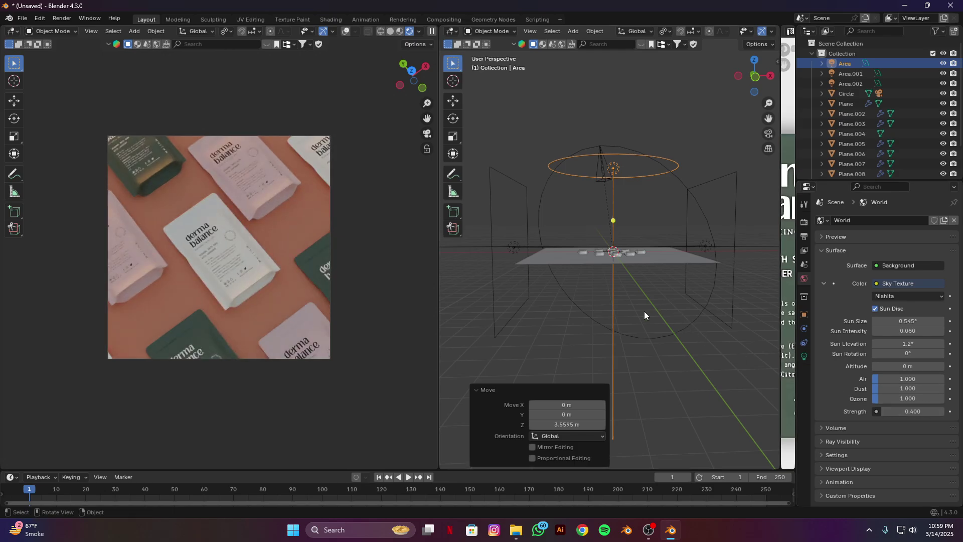
Set the sky texture's sun elevation to about 56.6° and the world background strength to 0.1
middle_drag(644, 311, 661, 353)
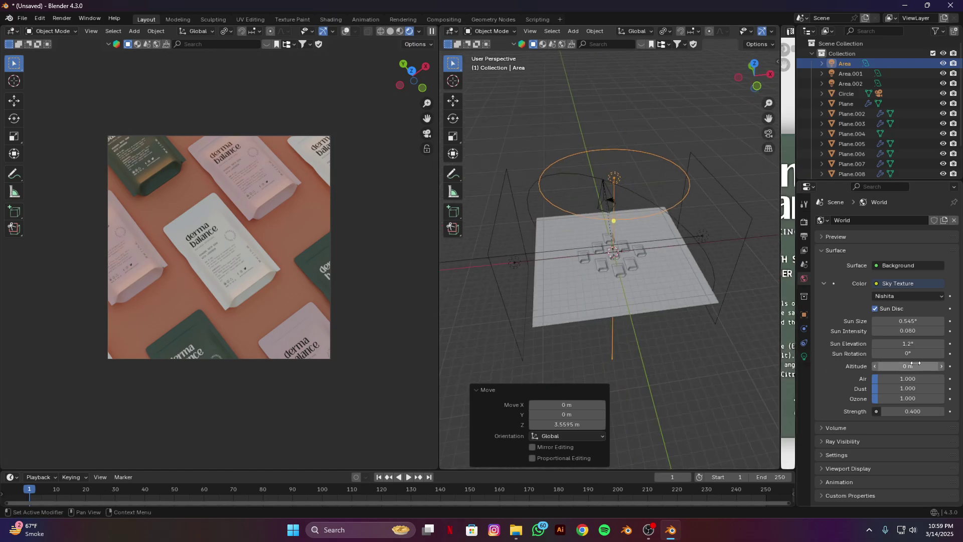
drag(899, 345, 944, 345)
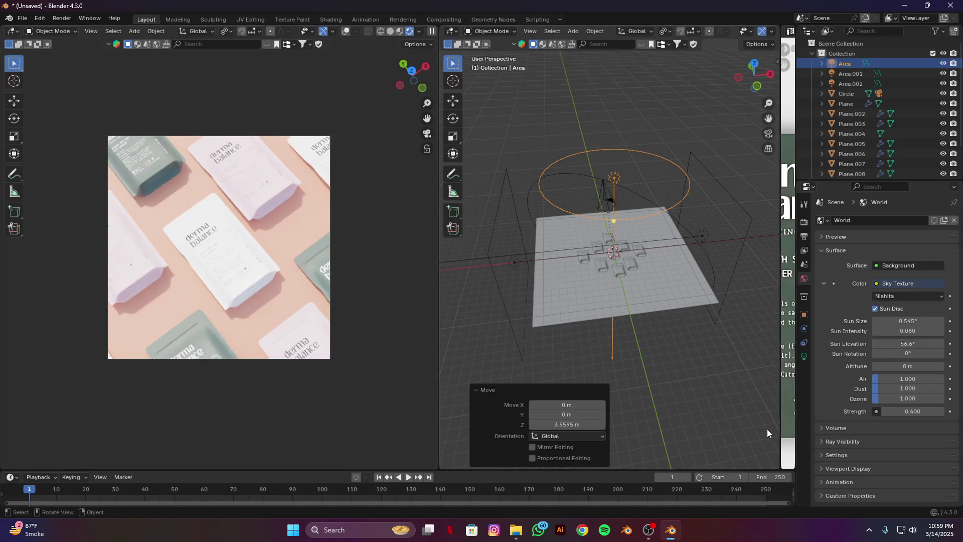
click(908, 412)
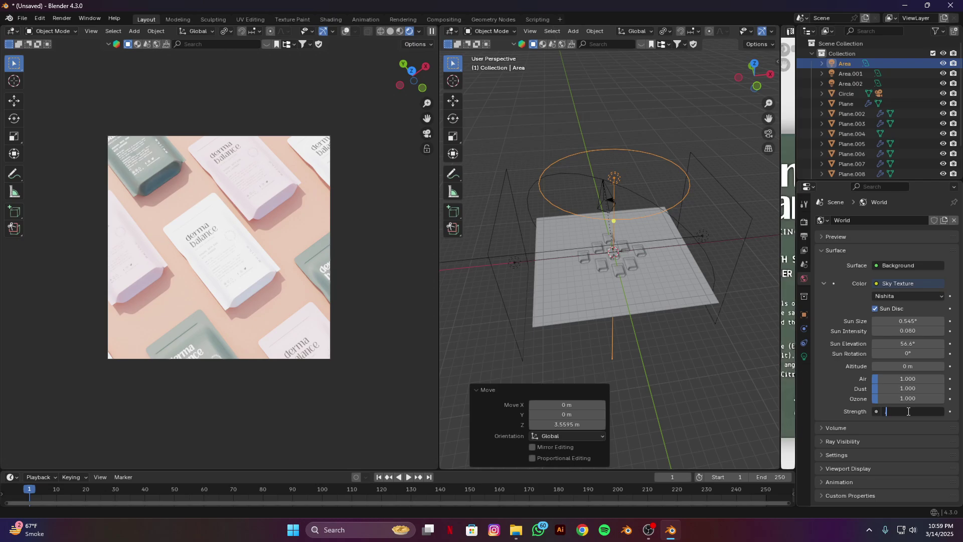
text(.1)
key(Return)
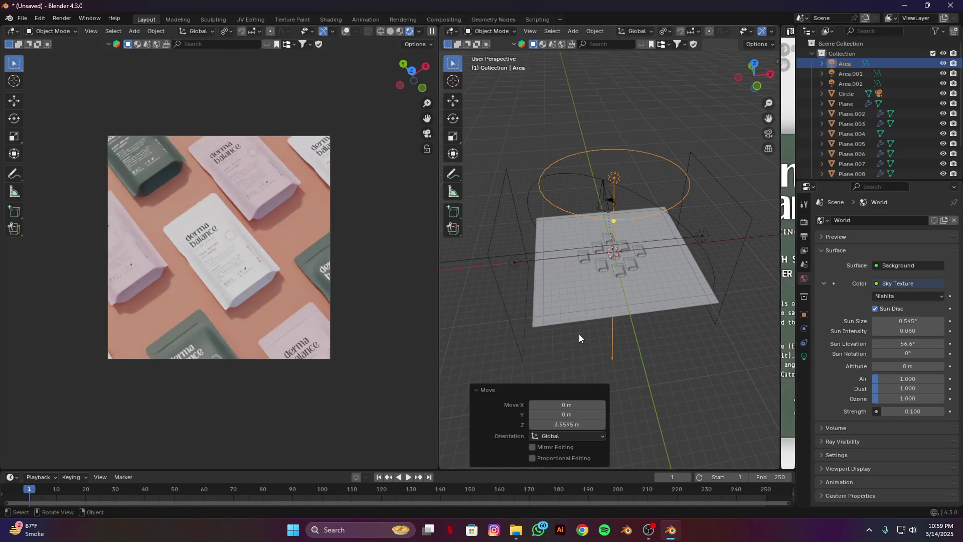
Set the overhead disk light's power to 200 W
click(805, 358)
click(903, 290)
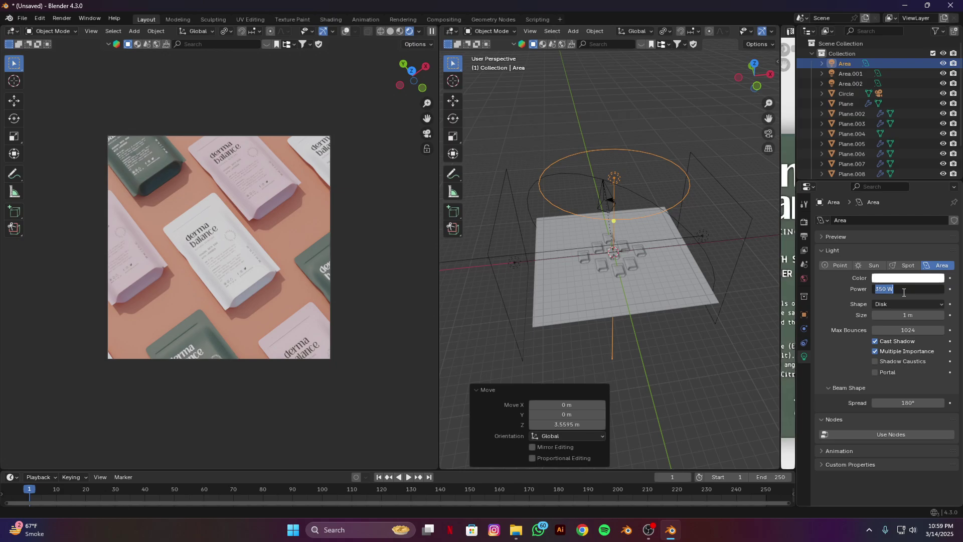
text(200)
key(Return)
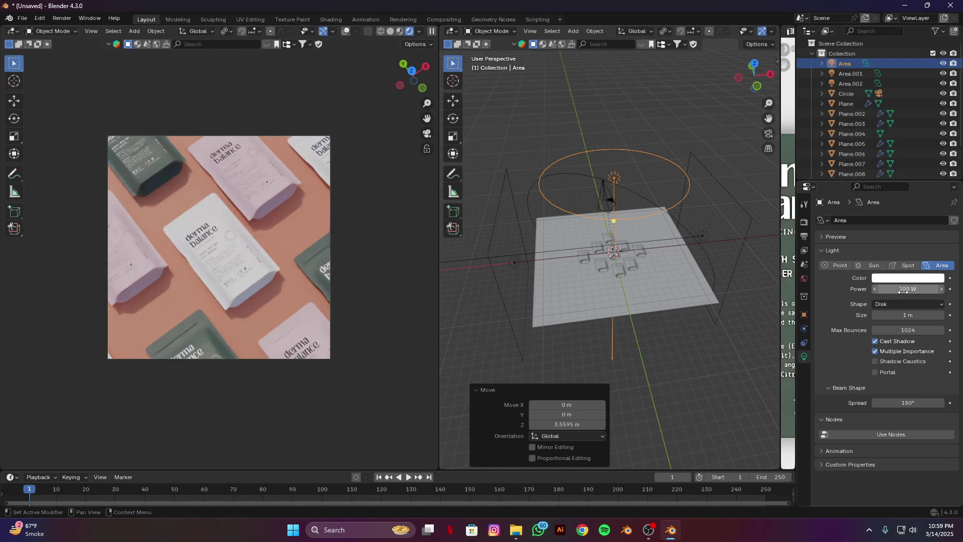
Set the power of the side area light Area.002 to 100 W
middle_drag(599, 362, 616, 332)
click(514, 249)
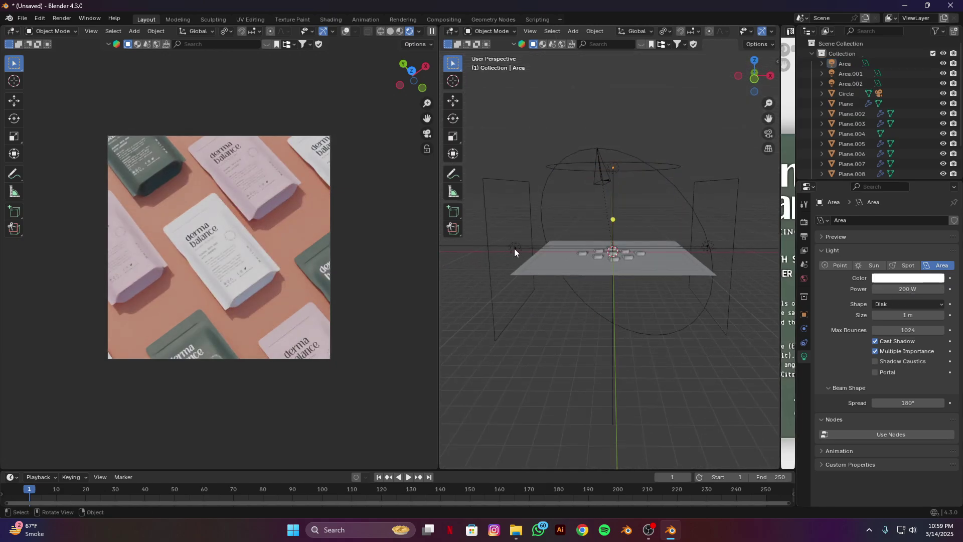
click(514, 248)
click(911, 290)
text(1)
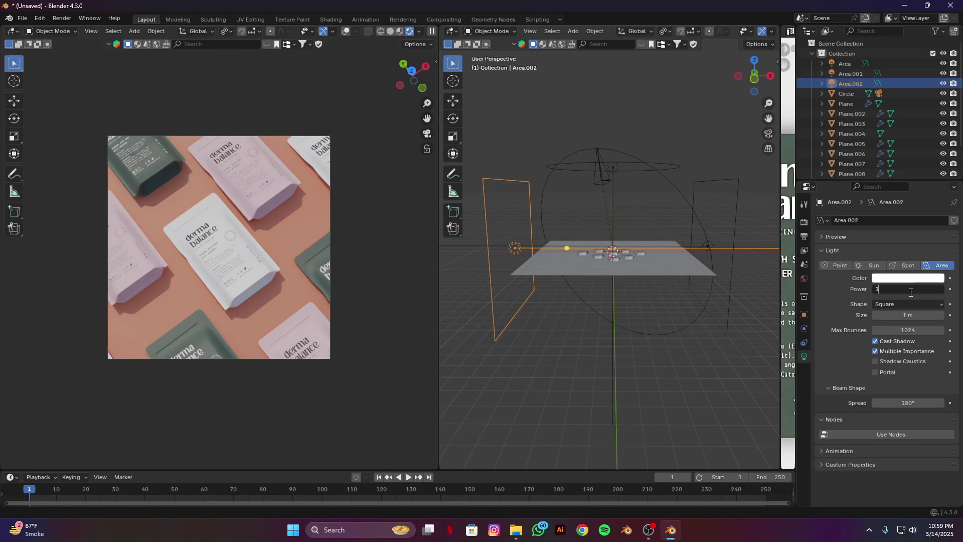
text(00 W)
key(Return)
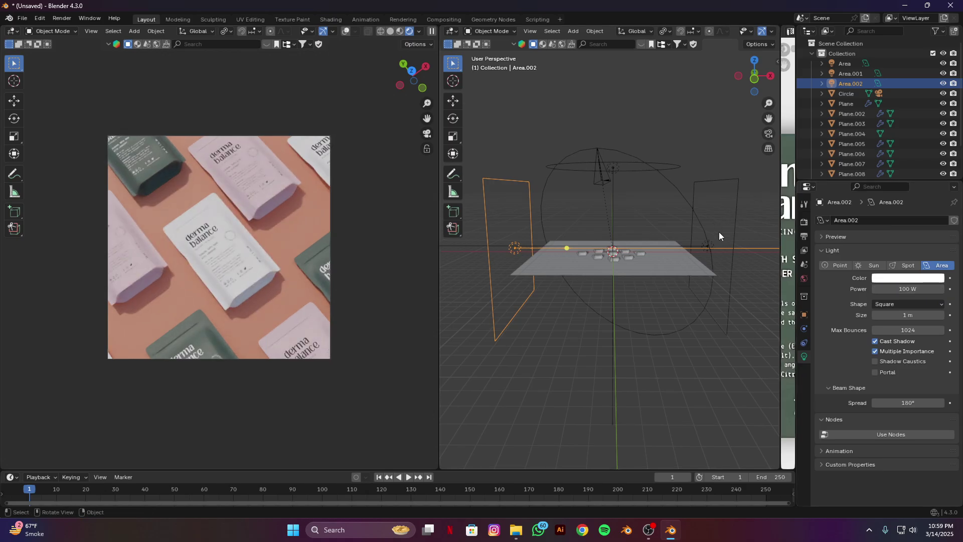
Set the power of the opposite side area light, Area.001, to 100 W
click(715, 242)
click(911, 289)
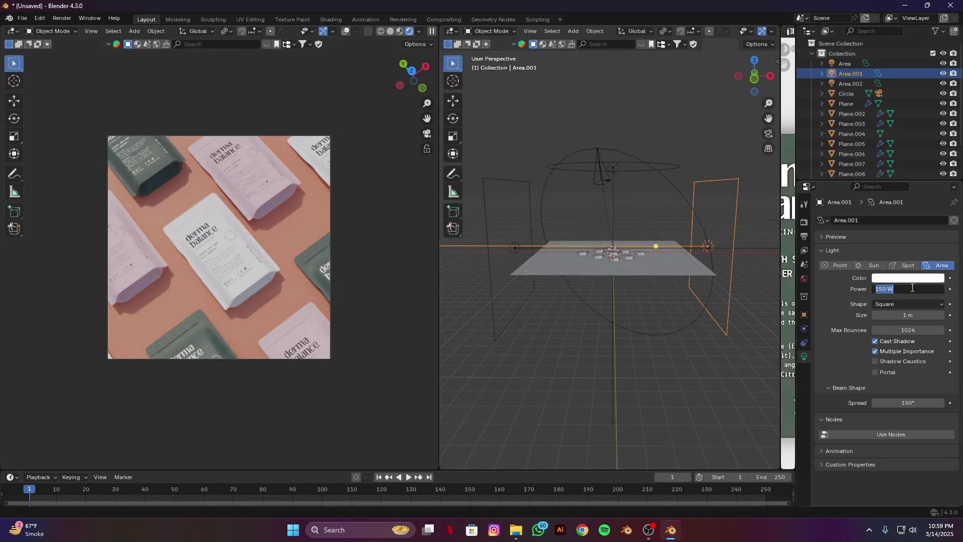
text(100)
key(Return)
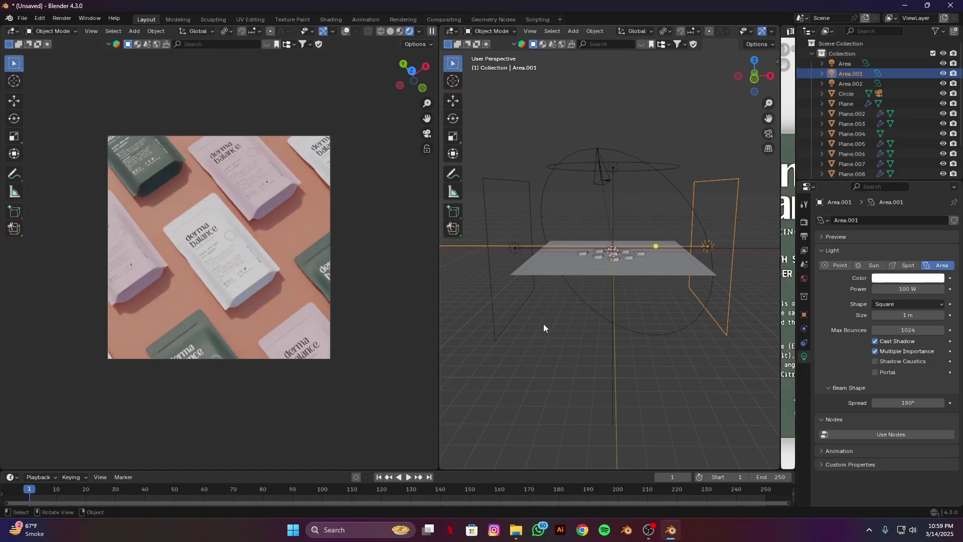
Try a world background strength of 0.05, and settle on a strength of 0.08
middle_drag(543, 324, 624, 358)
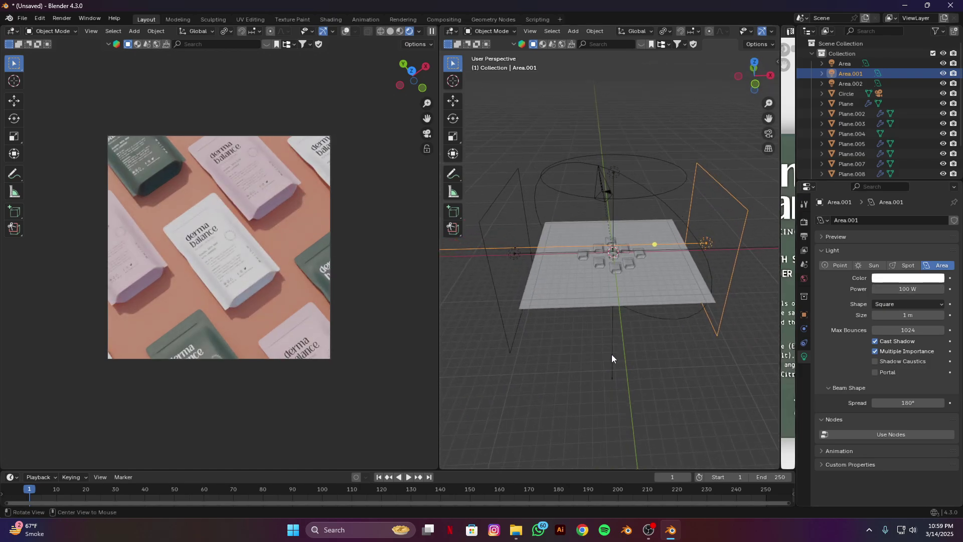
click(804, 279)
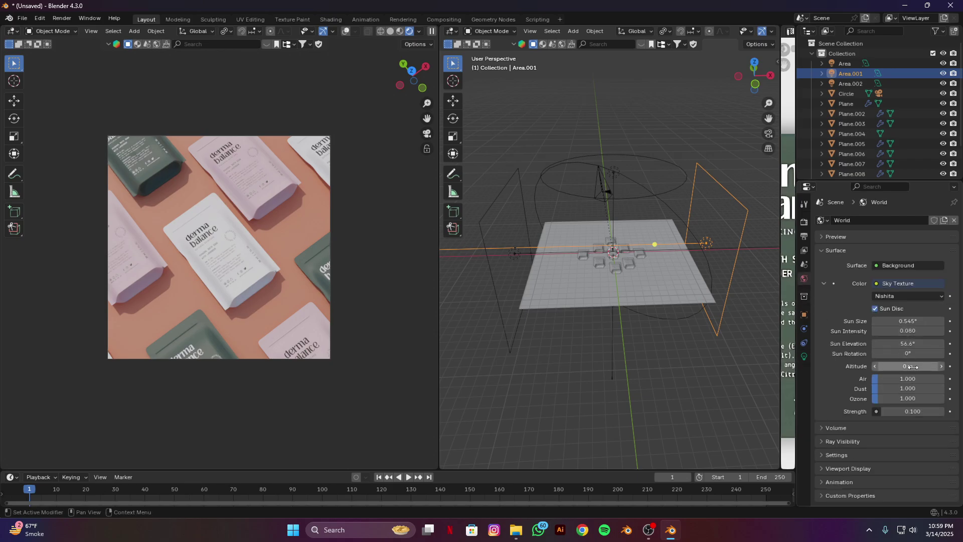
click(911, 411)
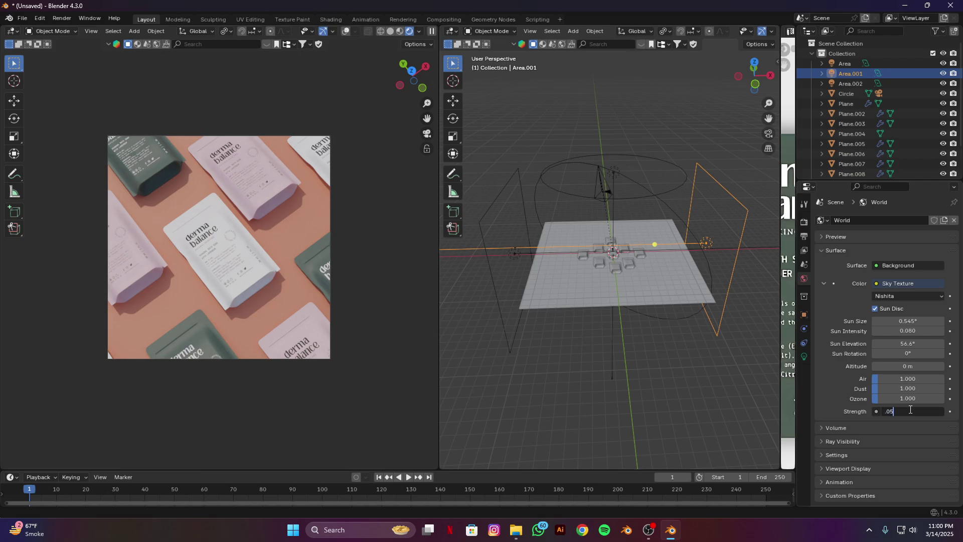
key(Return)
click(911, 410)
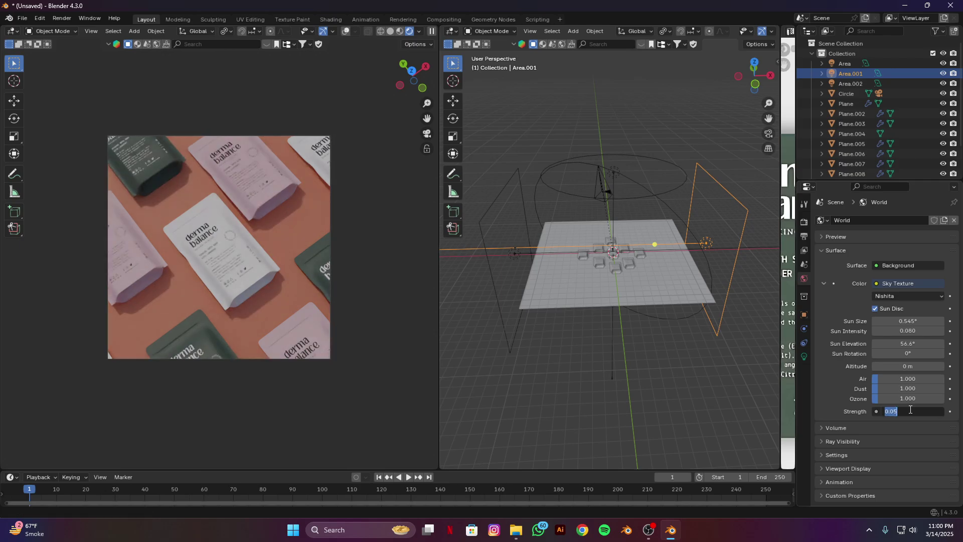
key(Return)
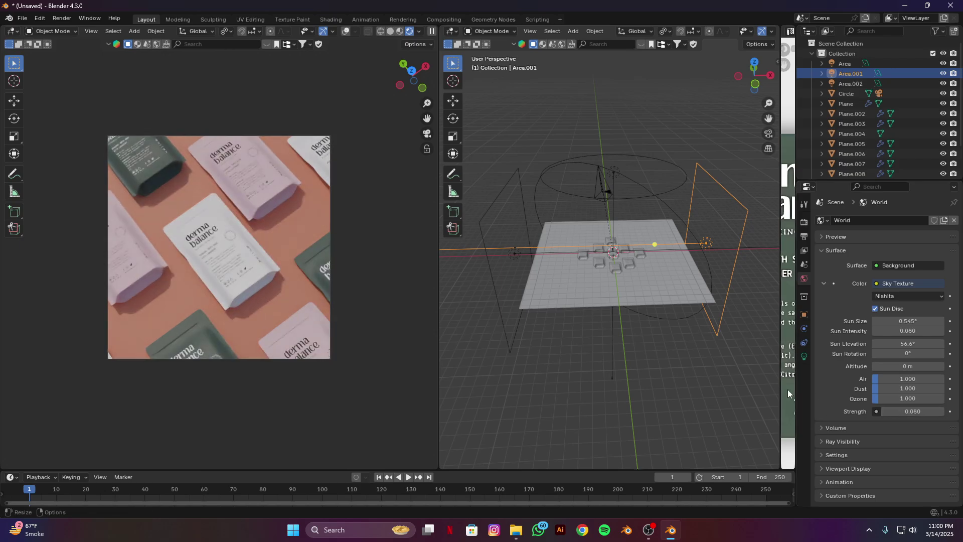
middle_drag(554, 350, 572, 315)
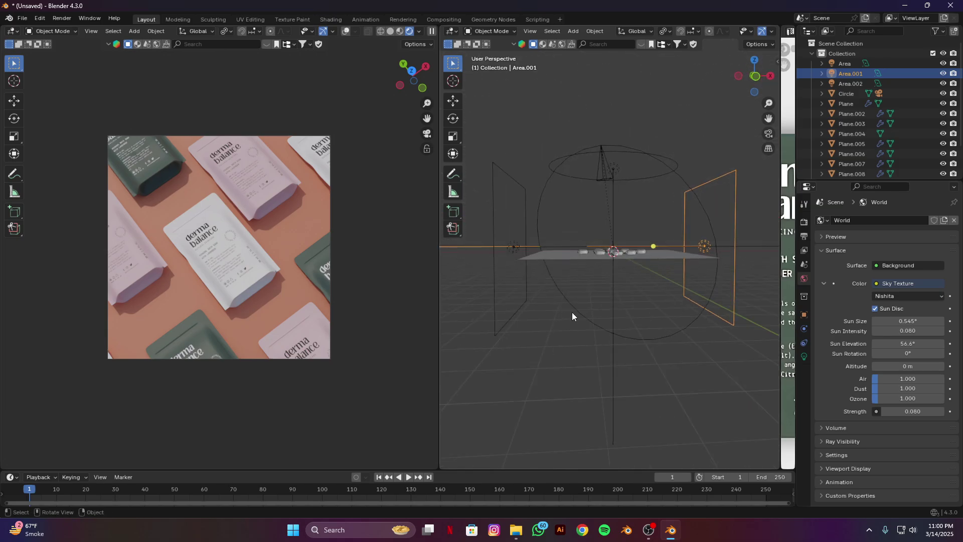